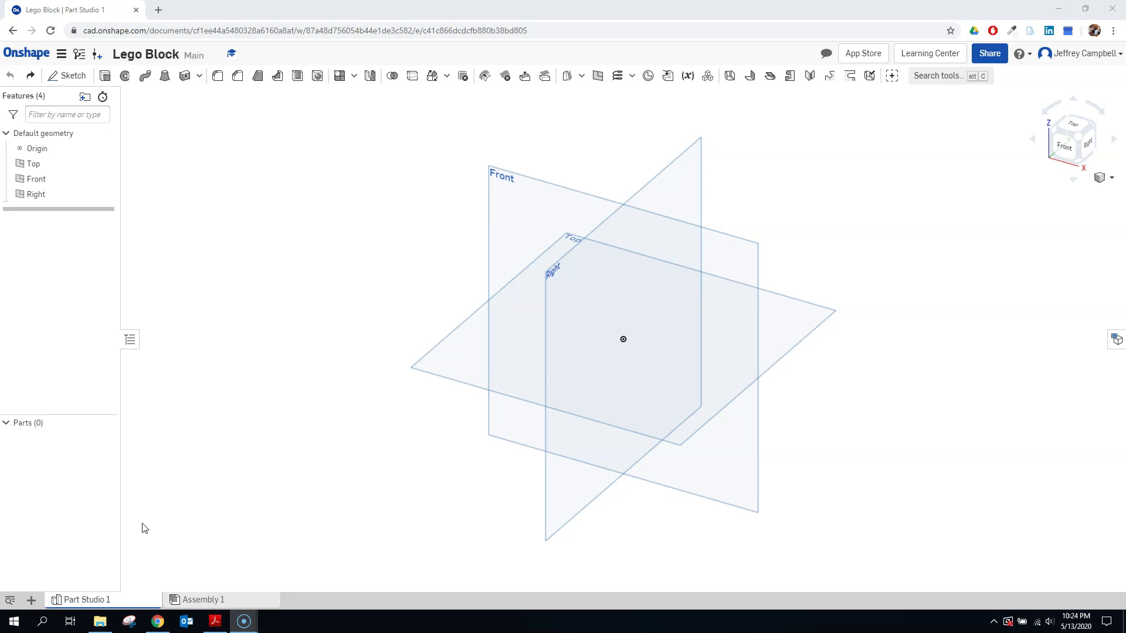
Review the Lego drawing in Adobe Reader, and set the Onshape workspace units to millimeter for length and degree for angles.
left_click(215, 622)
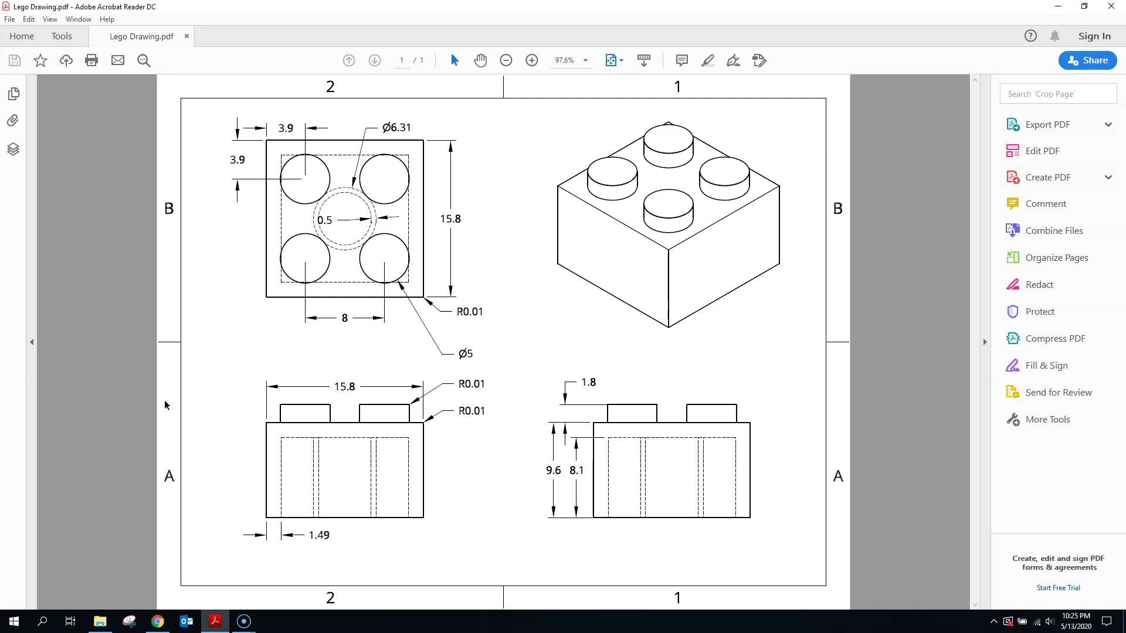
left_click(161, 625)
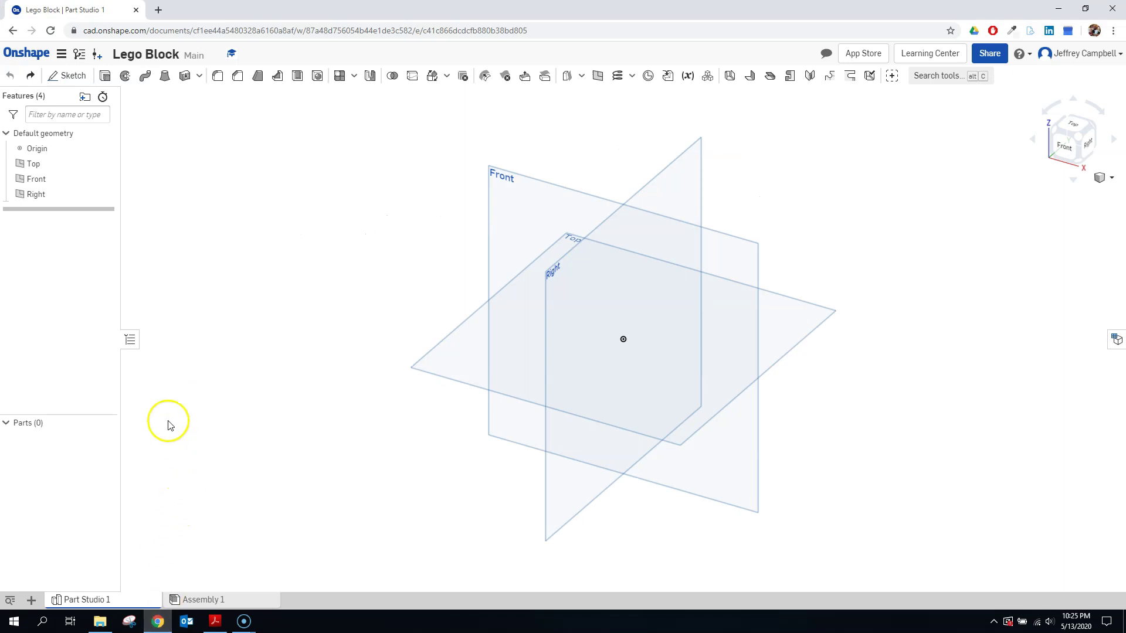
left_click(62, 55)
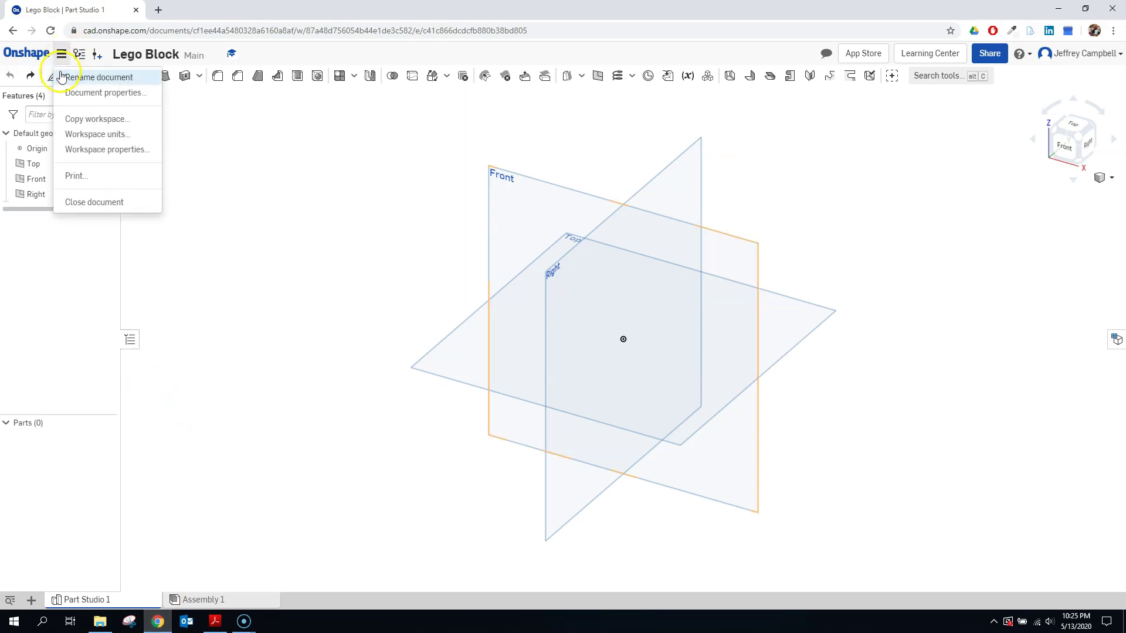
left_click(99, 137)
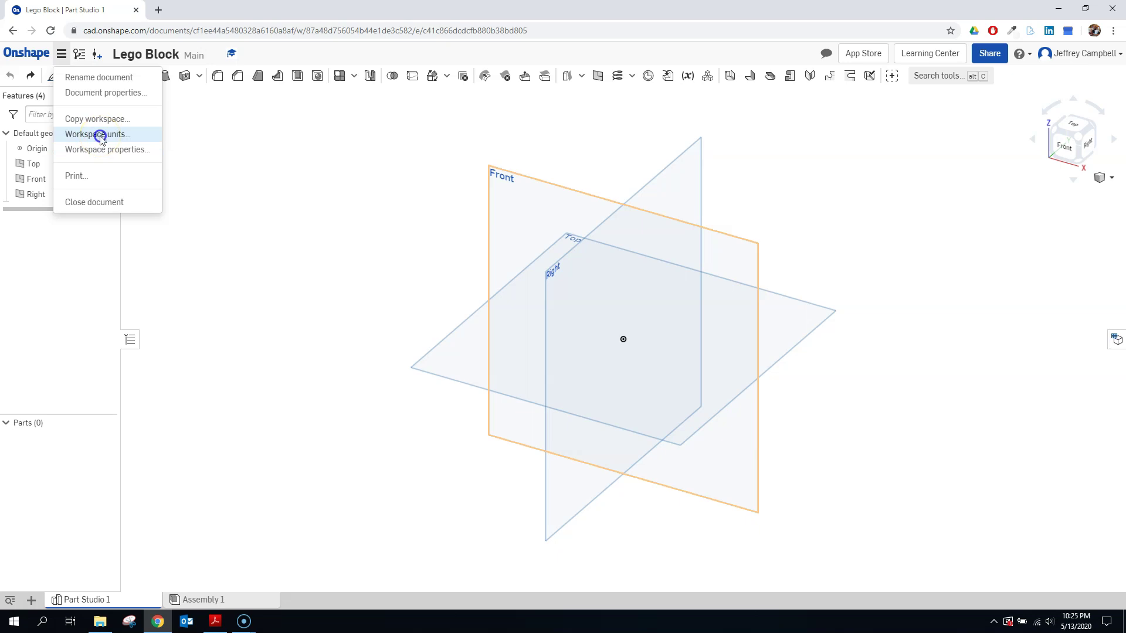
left_click(100, 137)
left_click(207, 127)
left_click(169, 182)
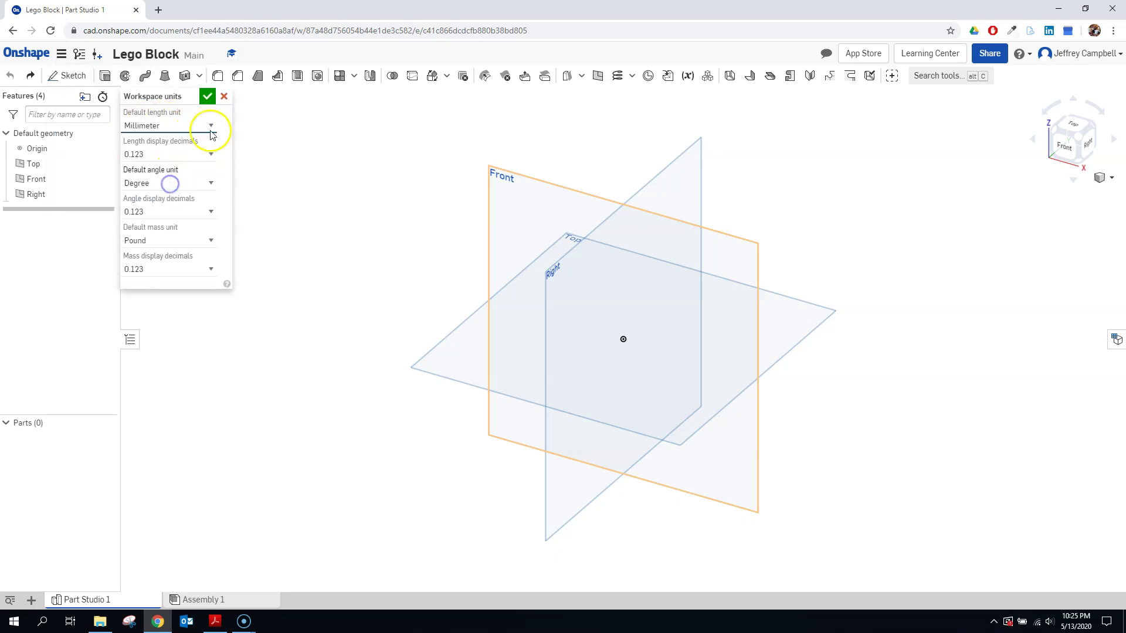
left_click(208, 96)
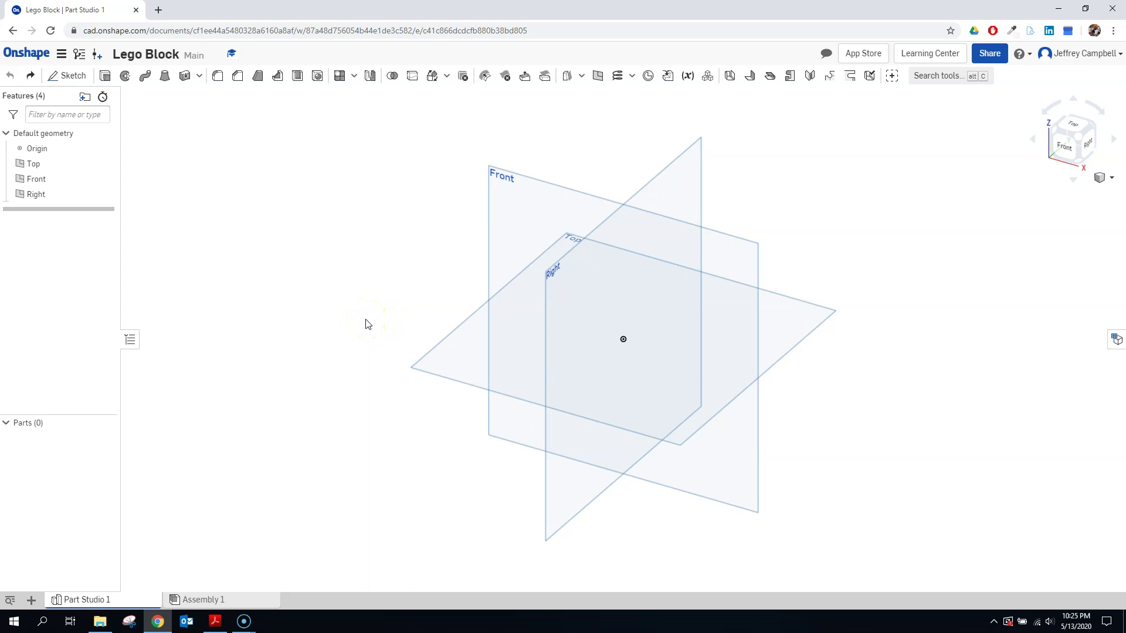
Sketch a corner rectangle about 55 by 54 mm on the Top plane, starting at the origin.
left_click(69, 75)
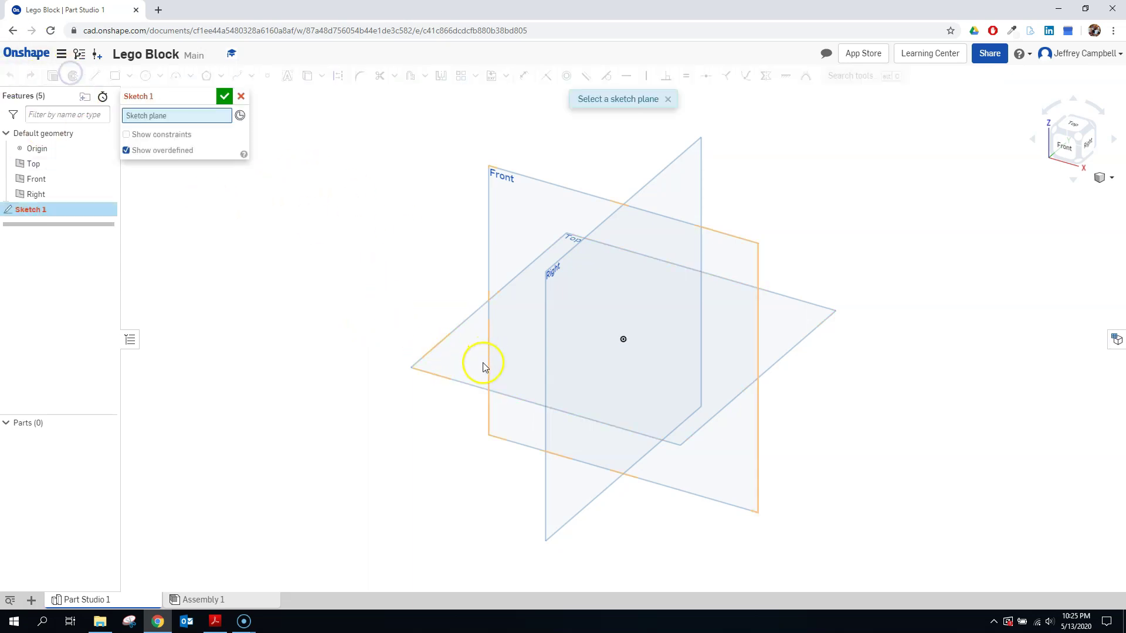
left_click(457, 369)
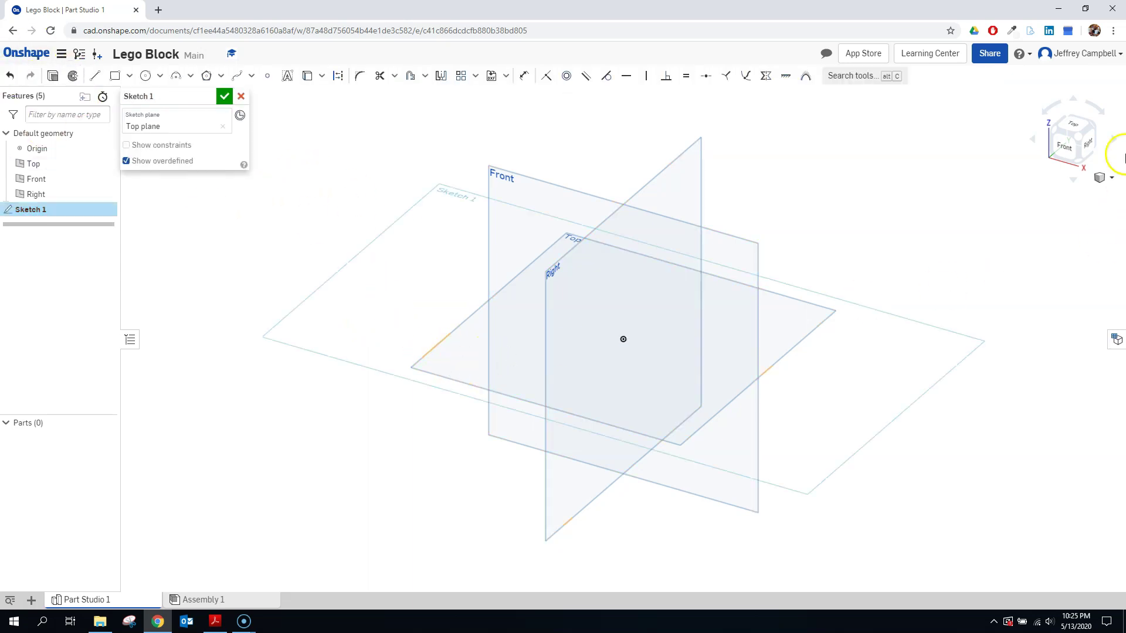
left_click(1077, 127)
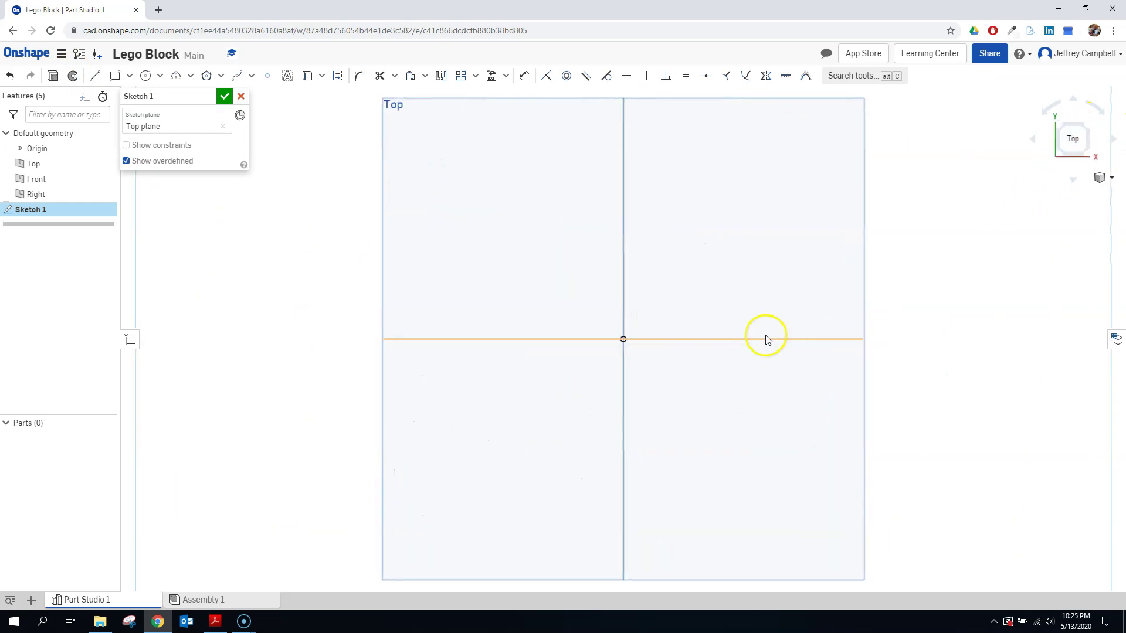
left_click(115, 75)
left_click(623, 339)
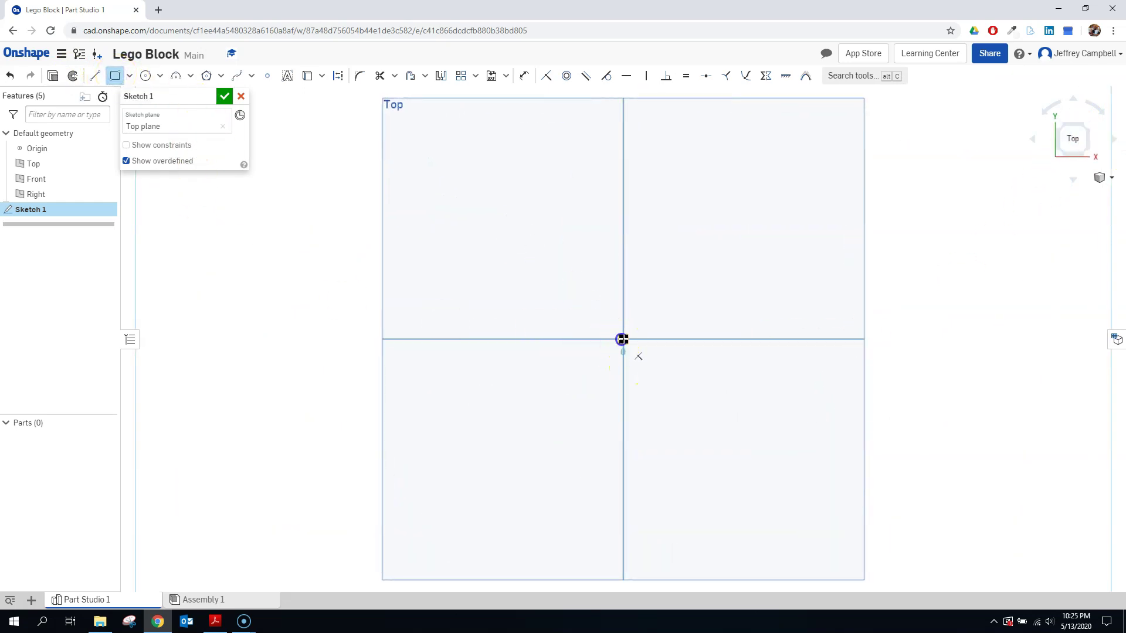
left_click(798, 169)
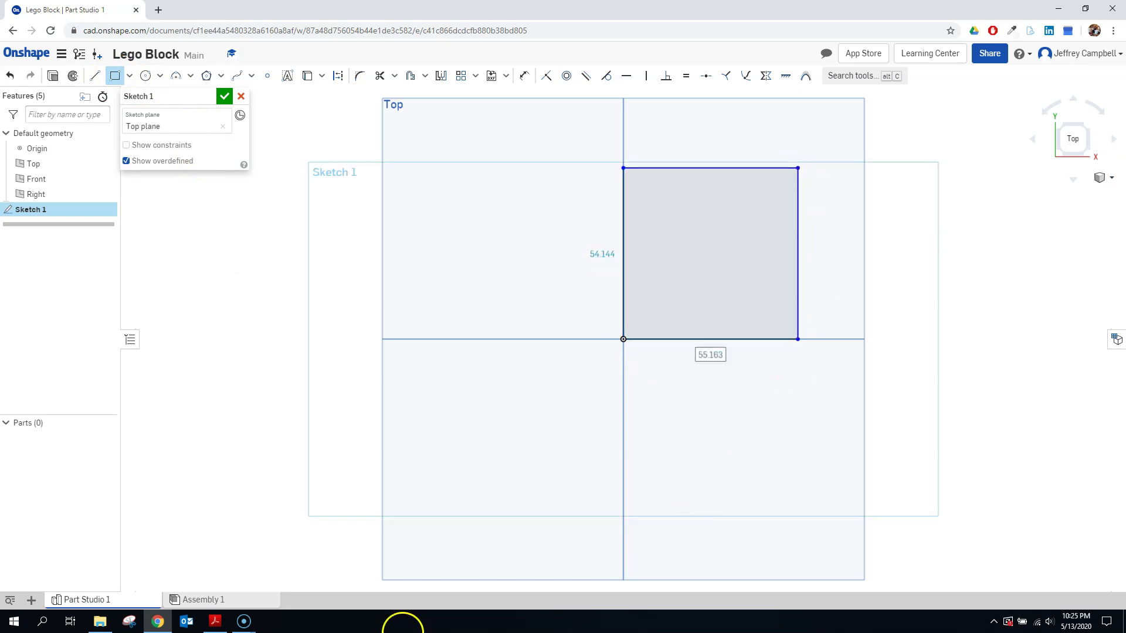
Set the rectangle's width and height to 15.8 mm as given in the Lego drawing, and finish the sketch.
left_click(214, 622)
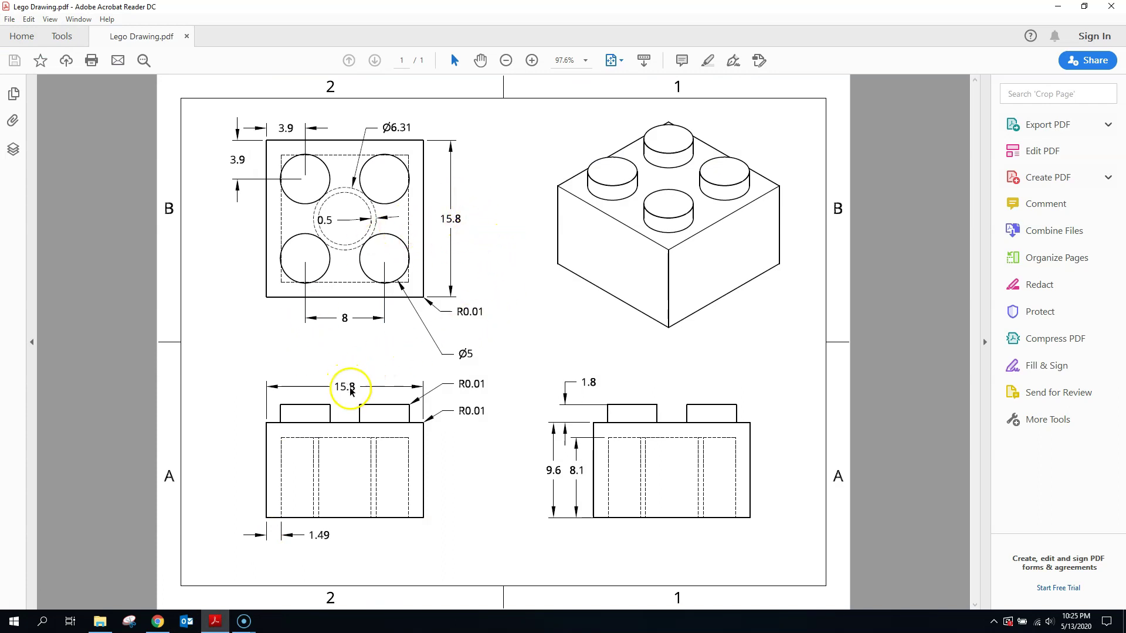
left_click(157, 621)
type("15.8")
key("Tab")
type("15")
key("Return")
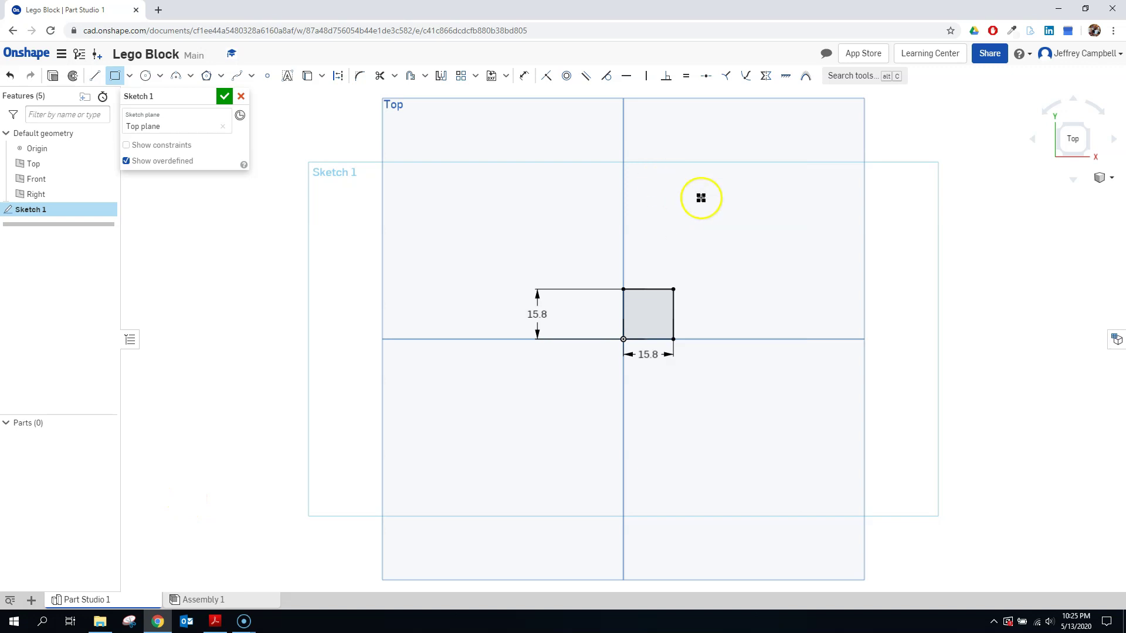
scroll(681, 321, "up", 3)
scroll(308, 173, "up", 1)
left_click(224, 96)
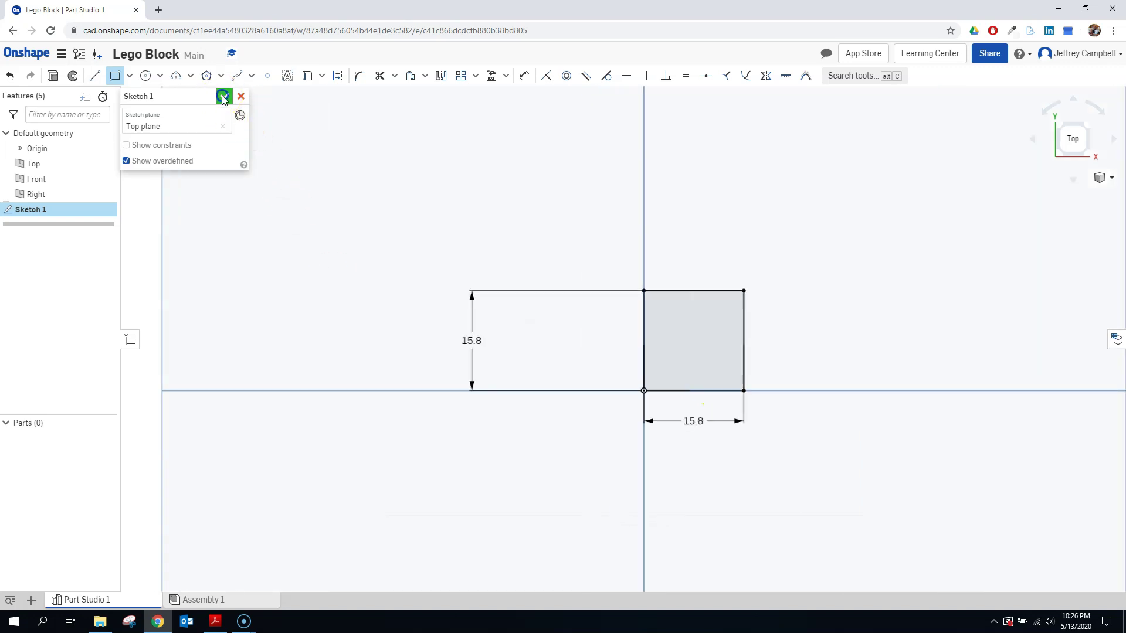
Extrude the square sketch region as a new solid with a blind depth of 9.6 mm, per the Lego drawing.
left_click(1084, 154)
left_click(105, 76)
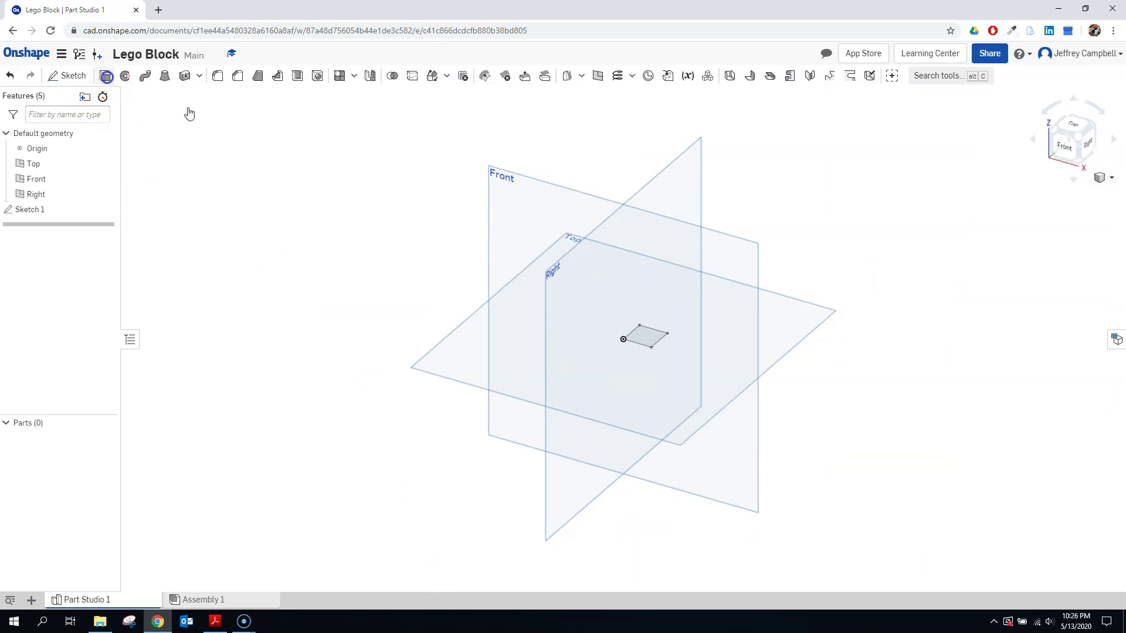
left_click(648, 336)
left_click(214, 621)
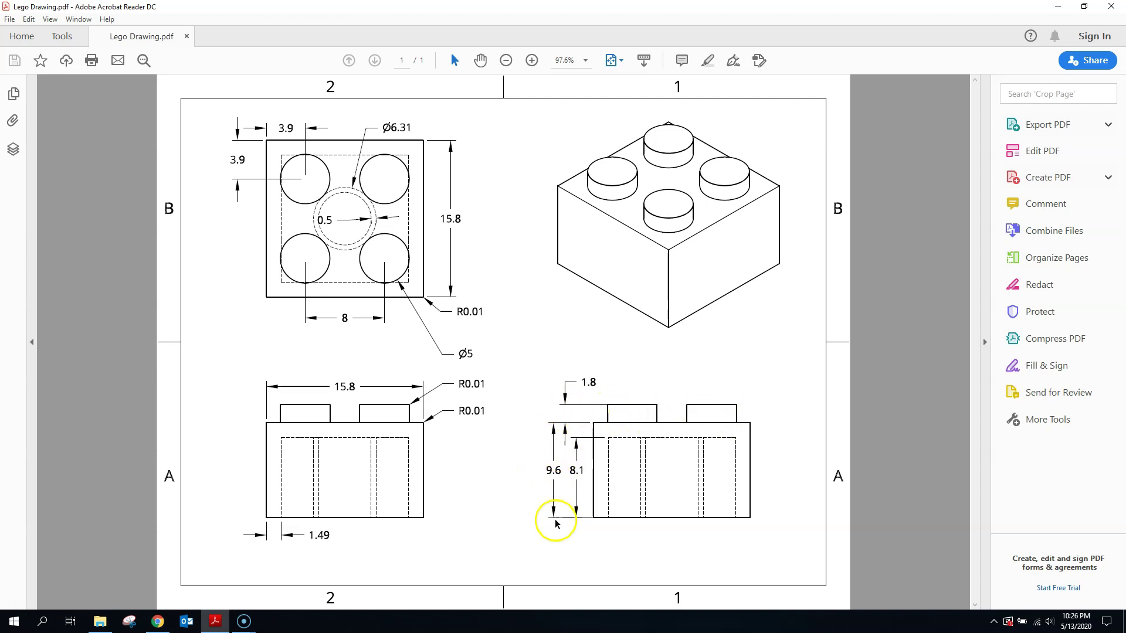
left_click(157, 622)
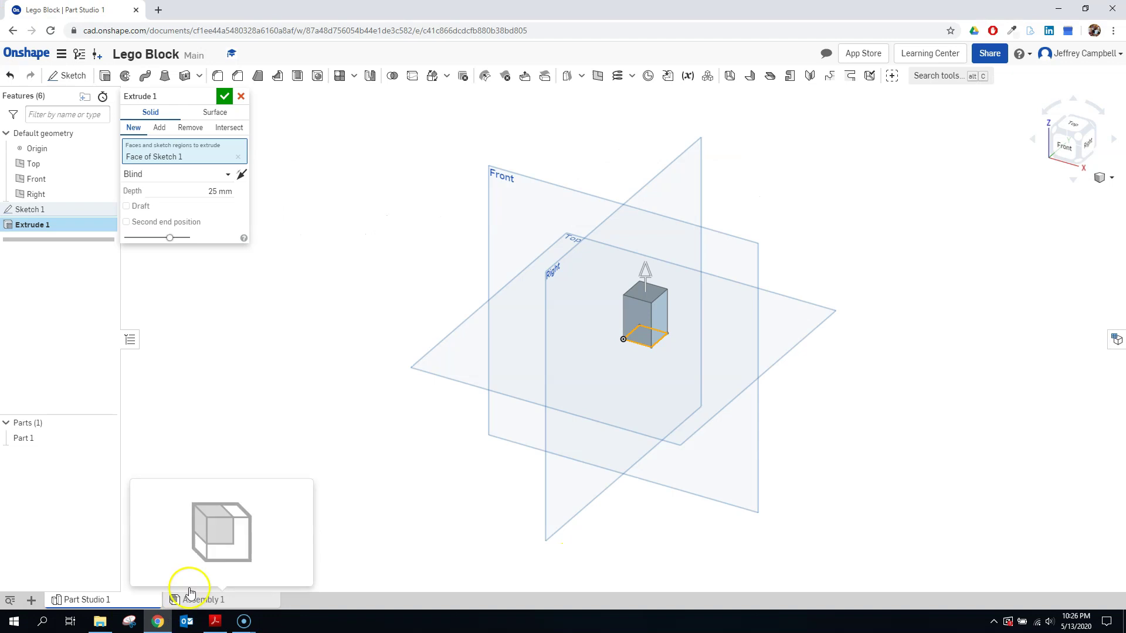
left_click(227, 190)
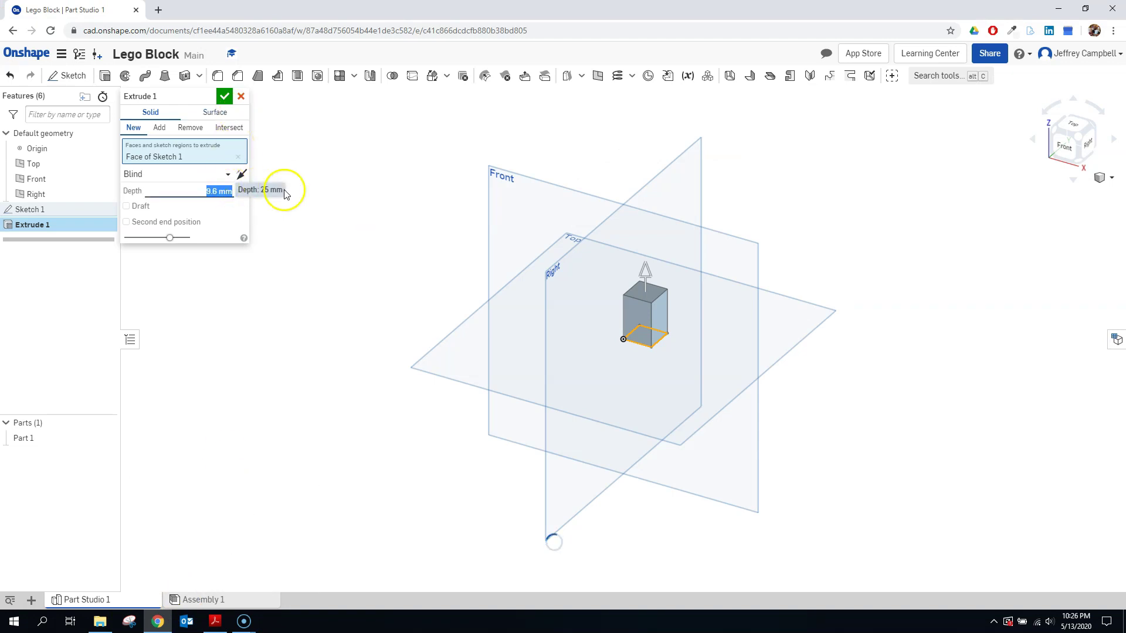
left_click(224, 96)
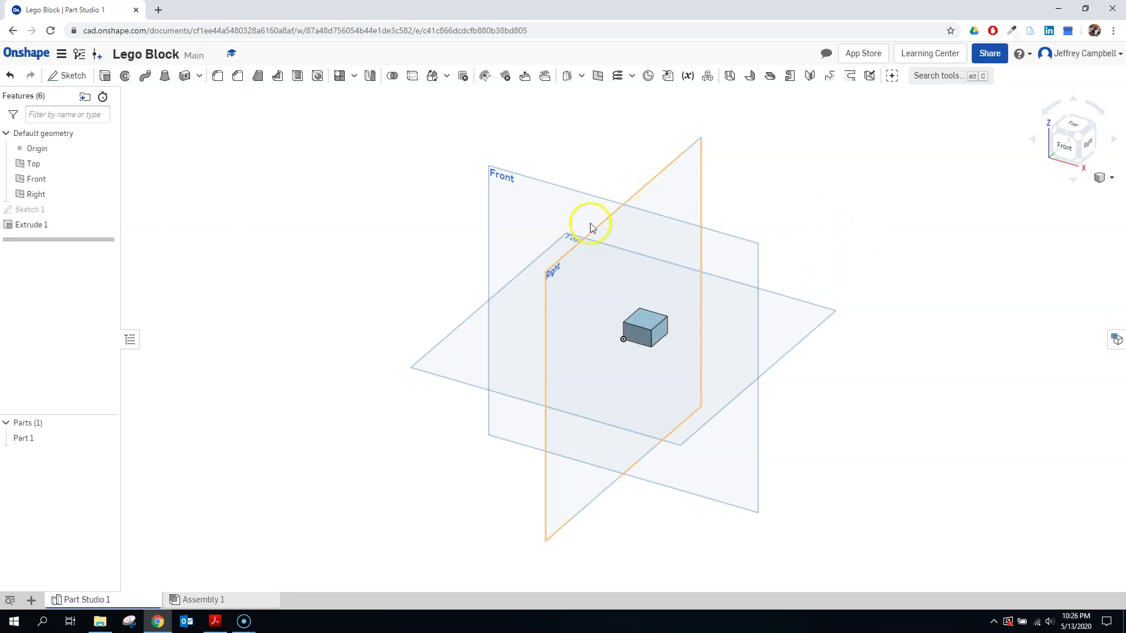
Hide the default reference planes around the block.
left_click(731, 244)
key("p")
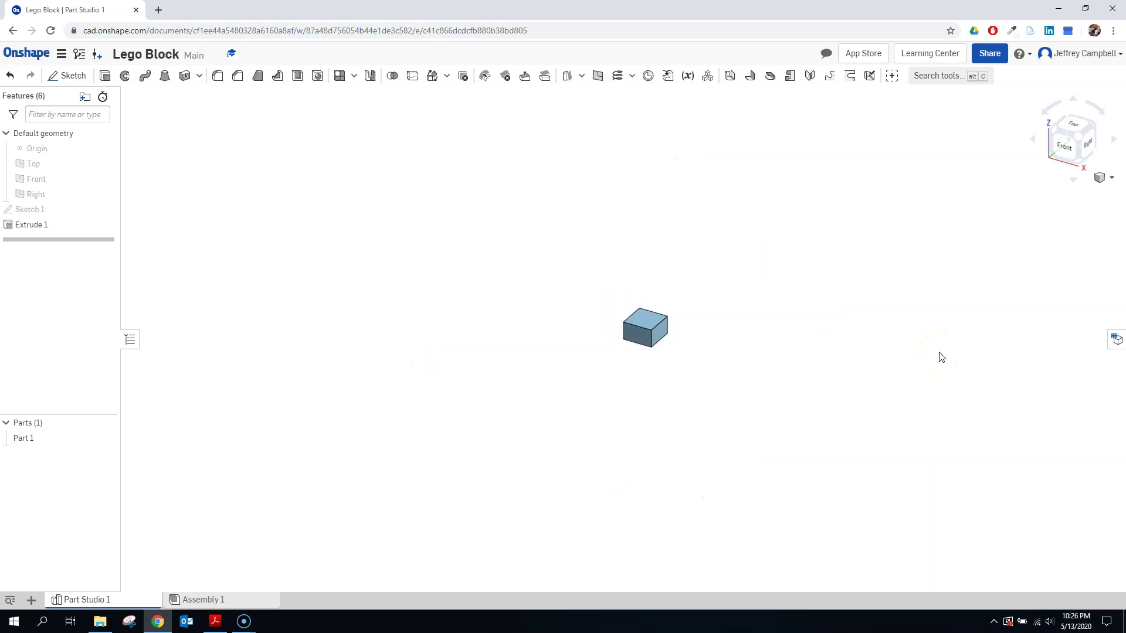
left_click(1080, 139)
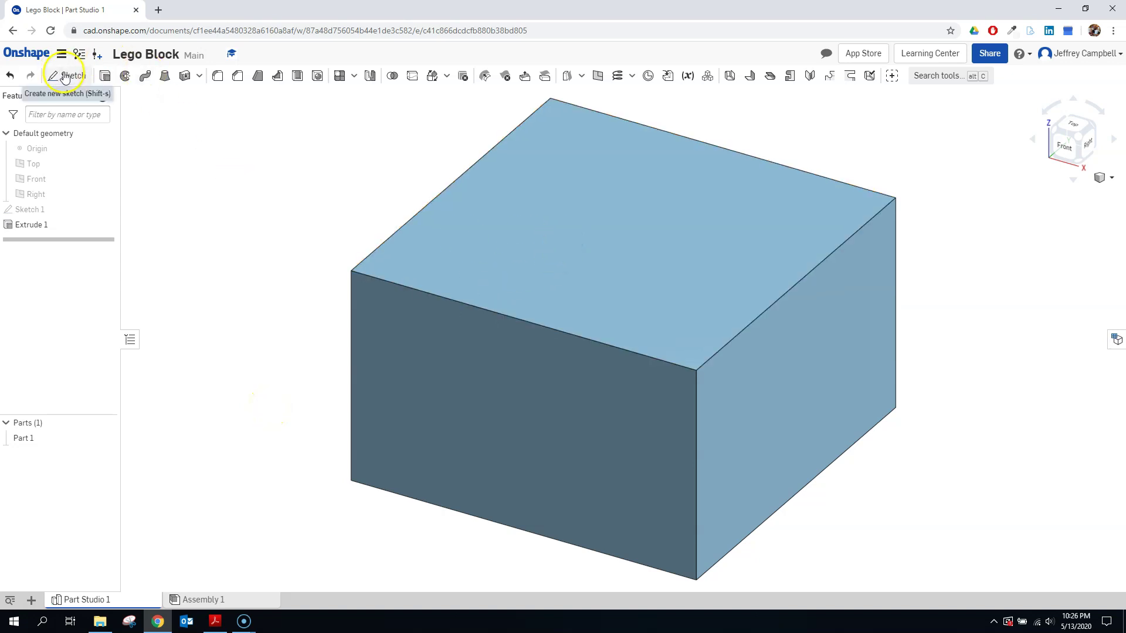
Start a new sketch on the block's top face, viewed from the top.
left_click(65, 77)
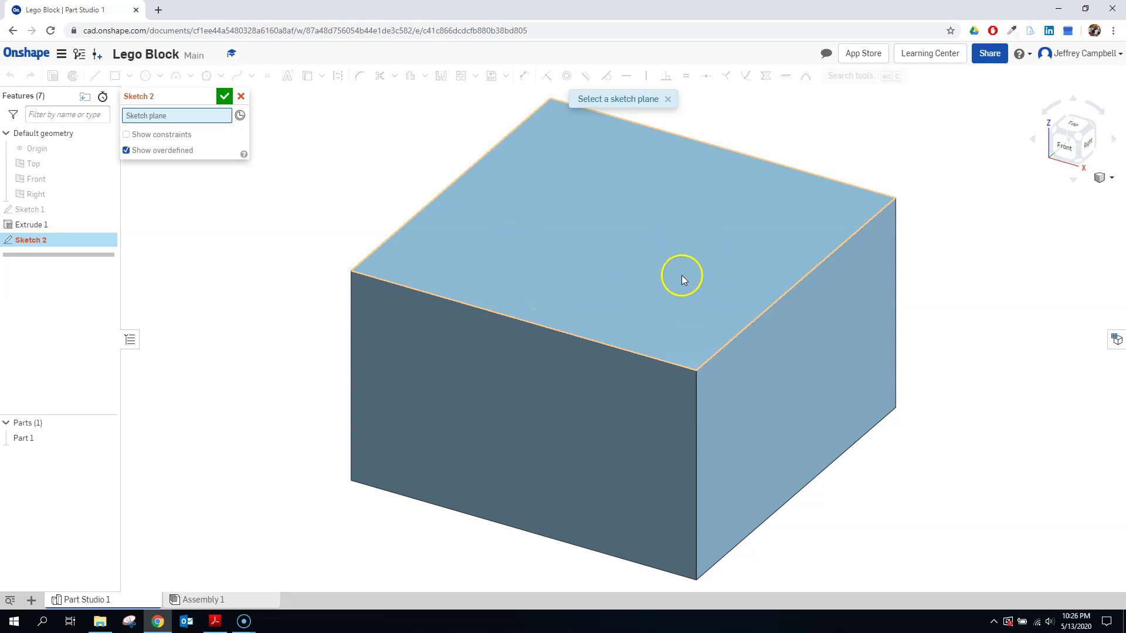
left_click(636, 251)
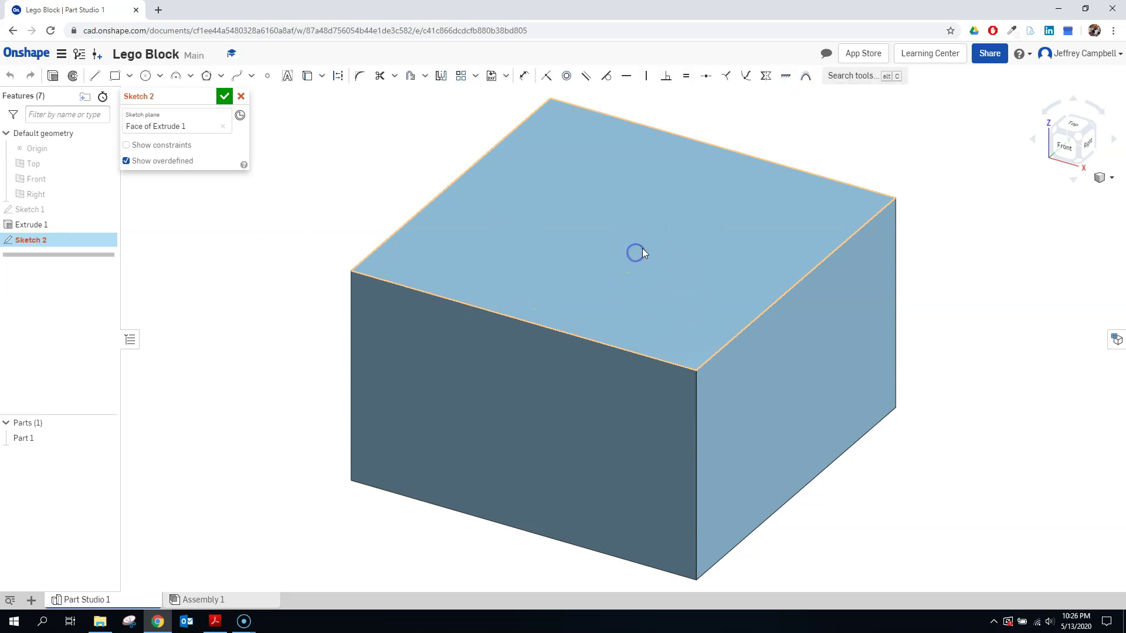
left_click(1075, 129)
scroll(1025, 343, "up", 3)
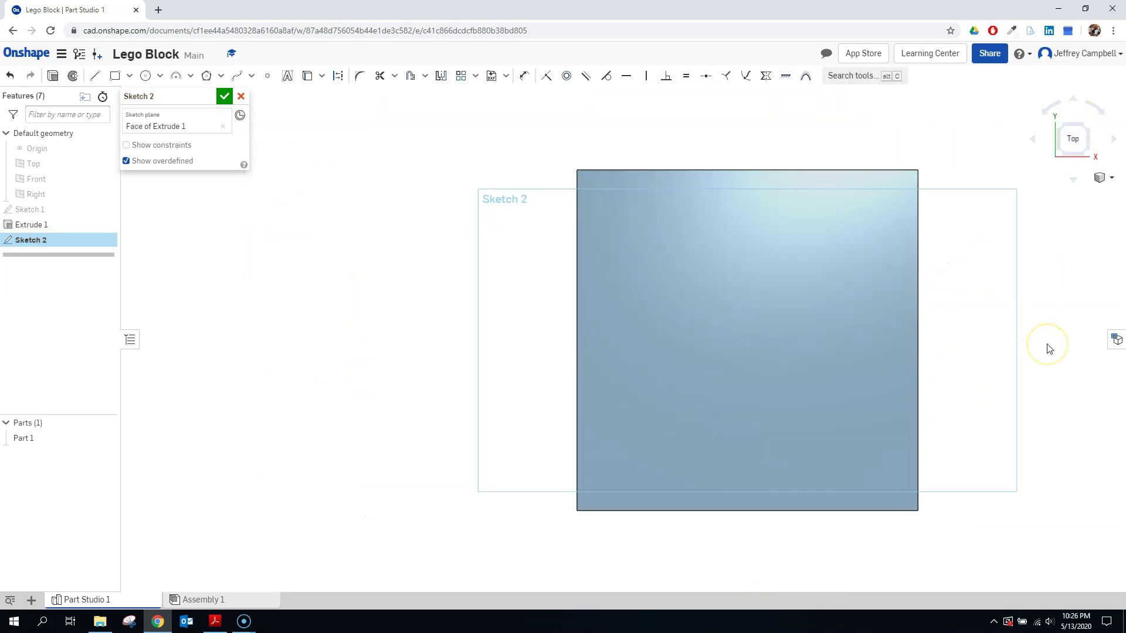
middle_click_drag(1024, 342, 945, 340)
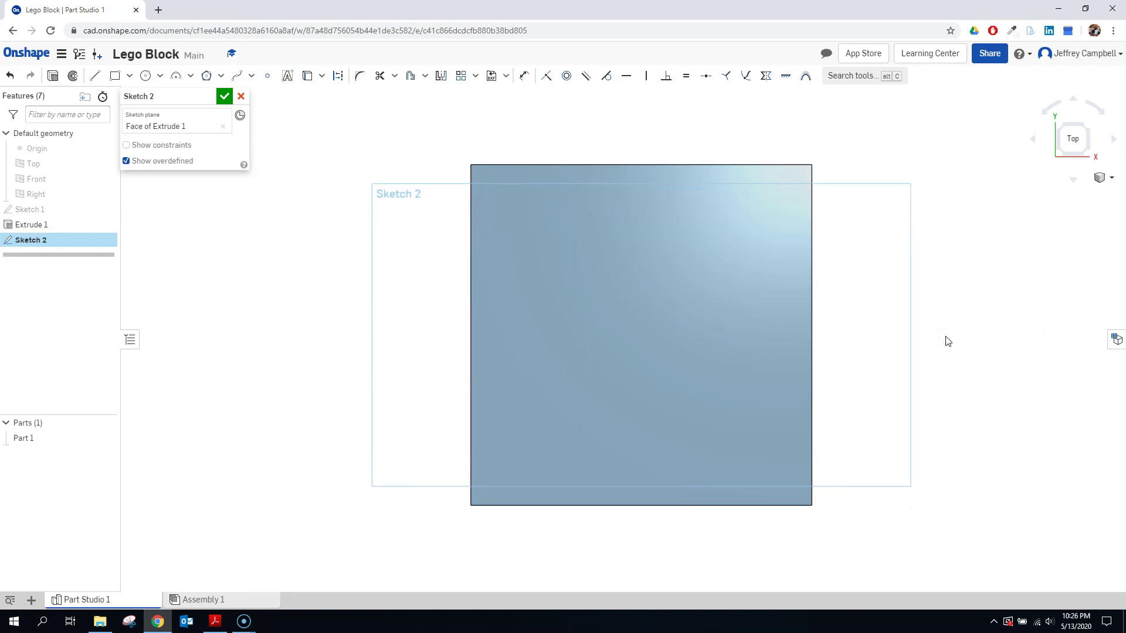
Place four sketch points on the top face, one near each corner, for the stud centers.
left_click(265, 77)
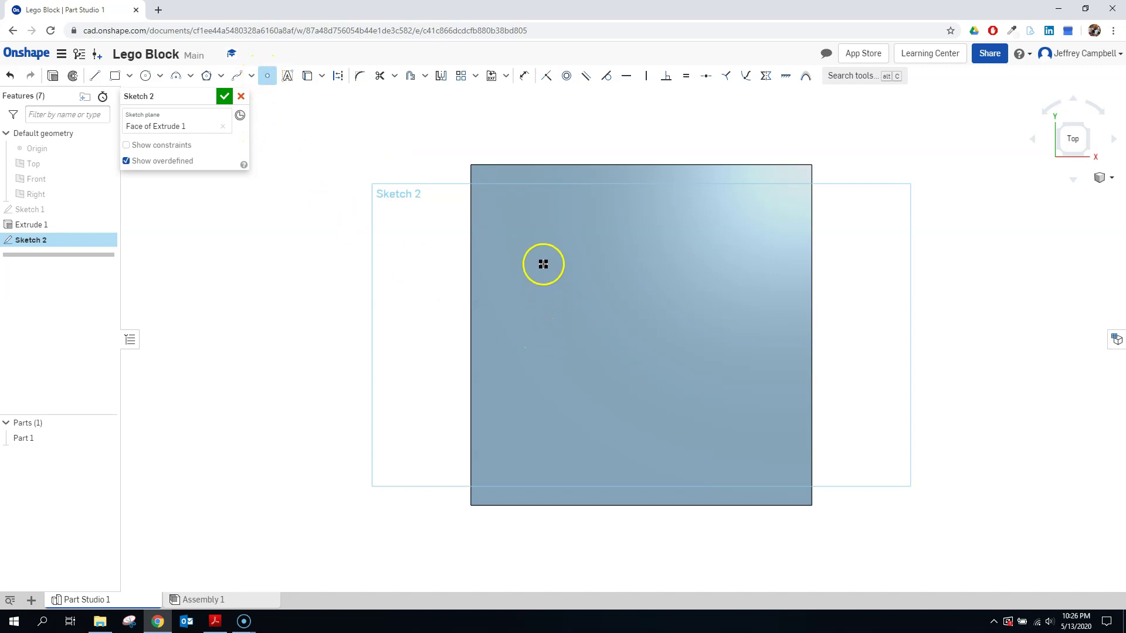
left_click(546, 233)
left_click(732, 224)
left_click(548, 431)
left_click(735, 432)
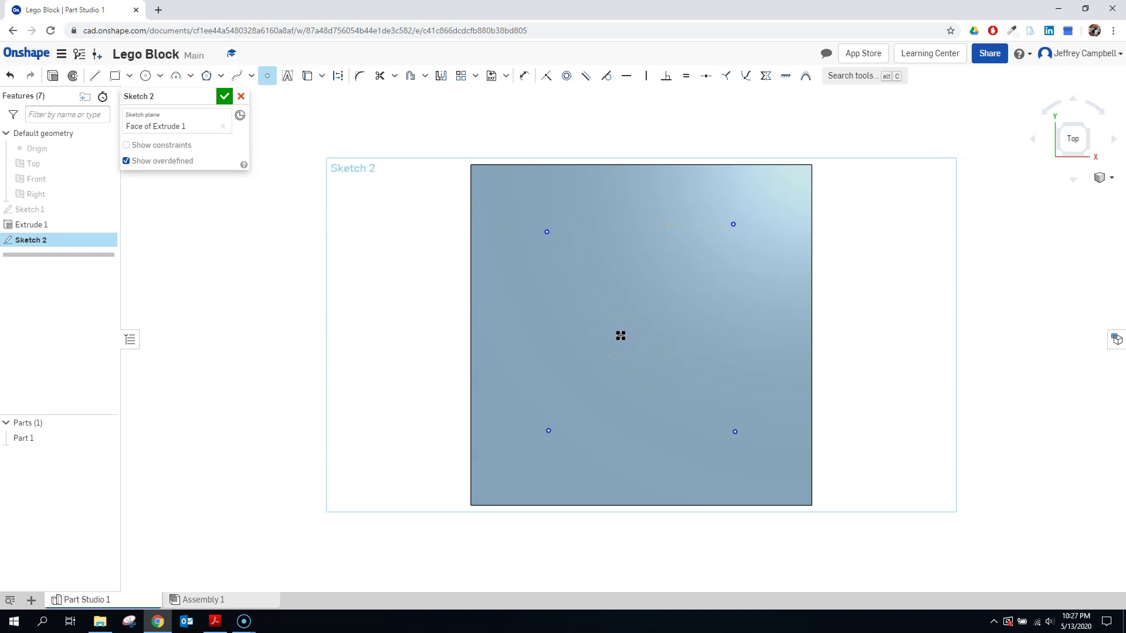
left_click(626, 315)
mouse_move(626, 315)
left_mouse_down()
mouse_move(615, 314)
mouse_move(558, 13)
mouse_move(557, 88)
mouse_move(542, 78)
left_mouse_up()
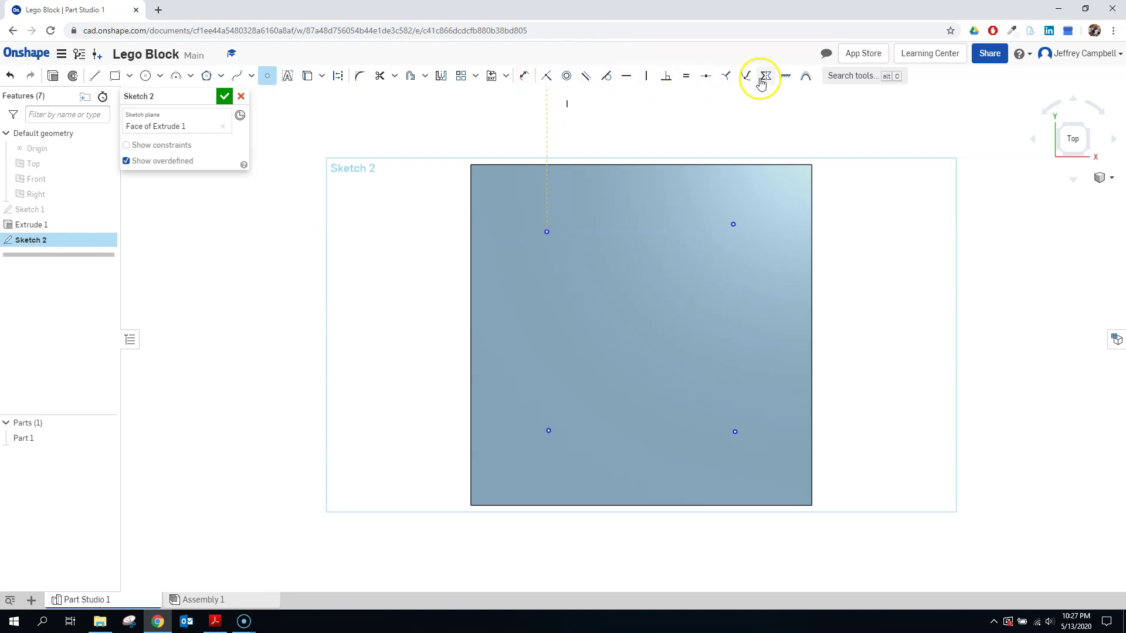
Apply Horizontal constraints between the two upper points and between the two lower points.
left_click(628, 79)
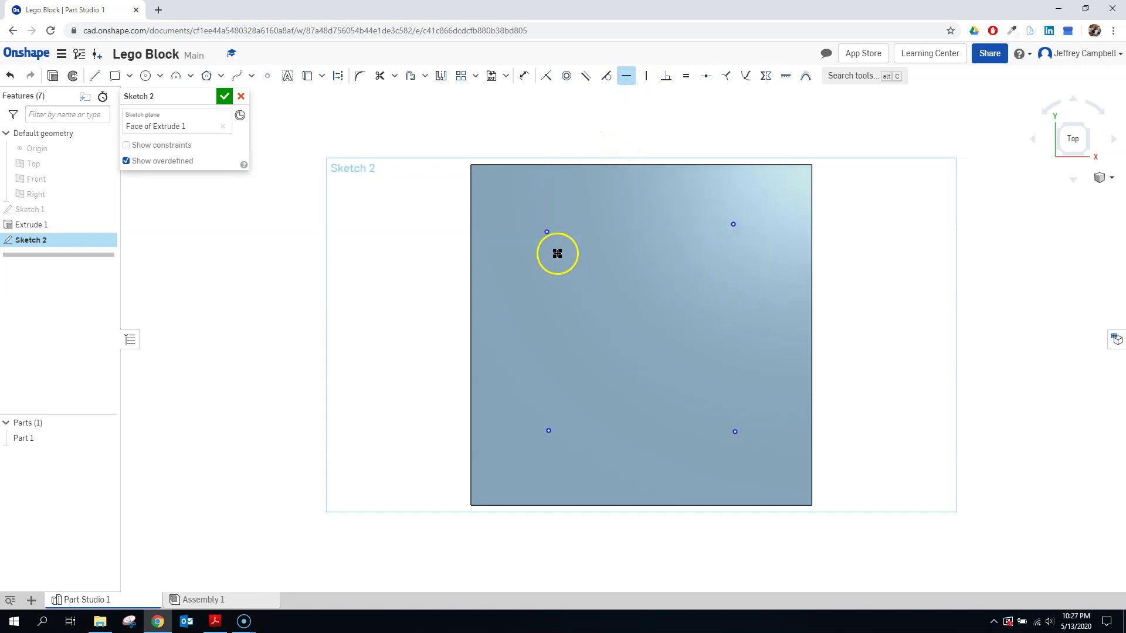
left_click(547, 234)
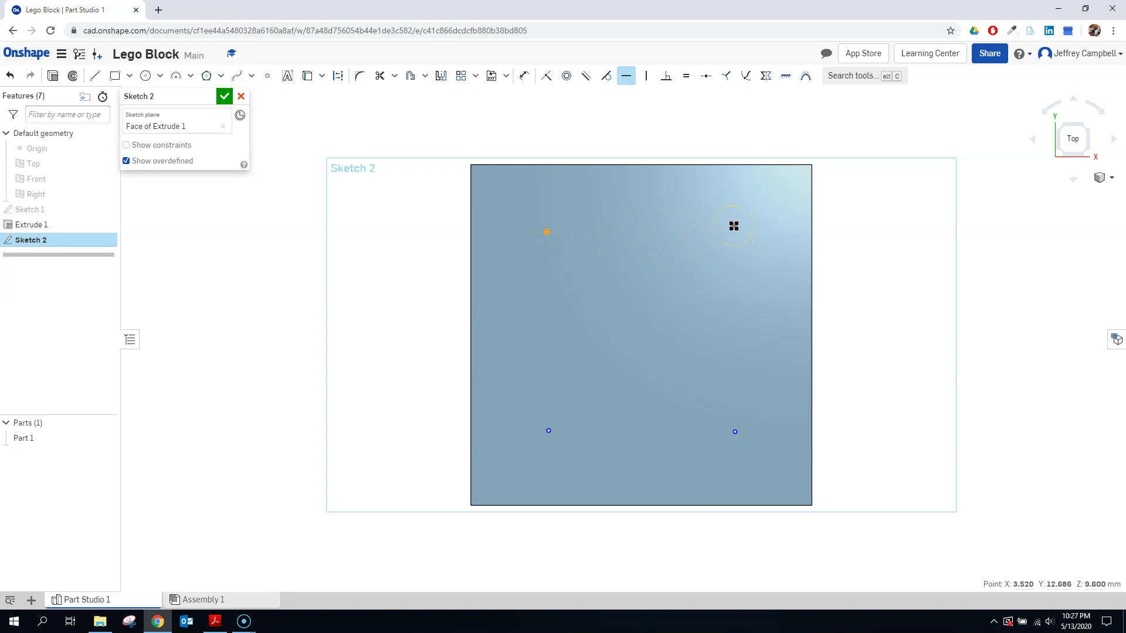
left_click(733, 225)
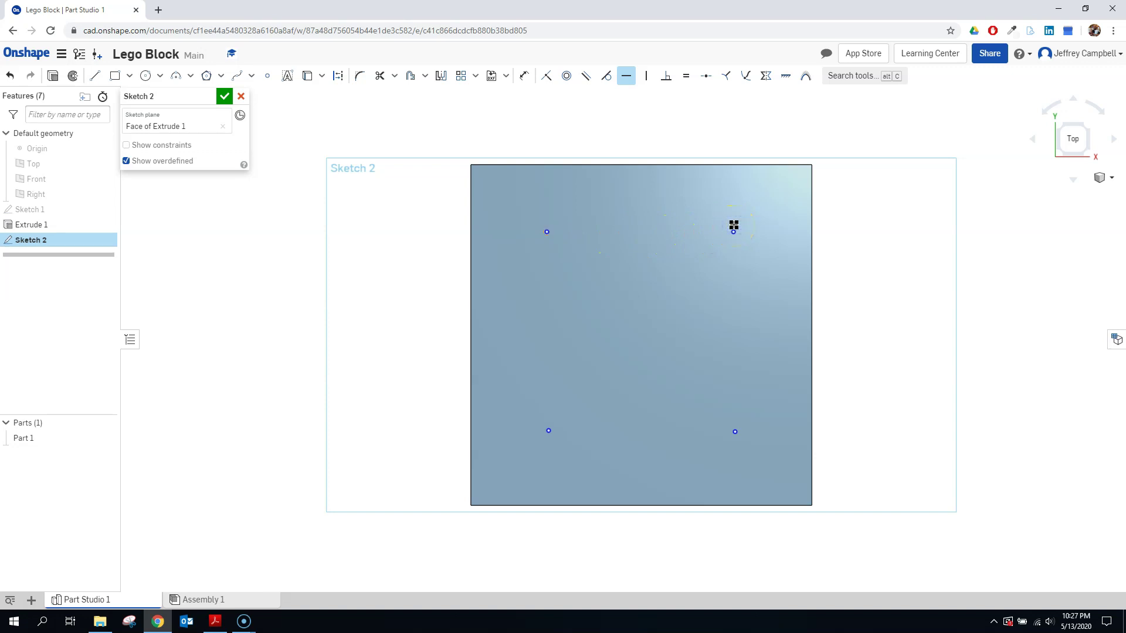
left_click(548, 431)
left_click(733, 432)
left_click(573, 353)
Apply Vertical constraints between the two left points and between the two right points.
left_click(645, 75)
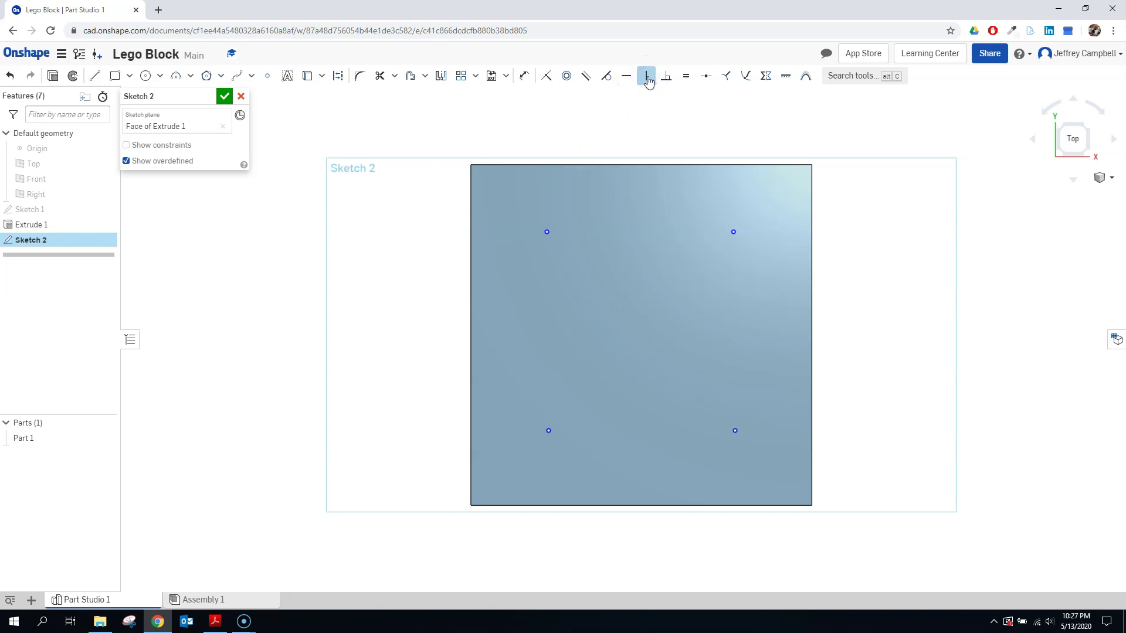
left_click(546, 231)
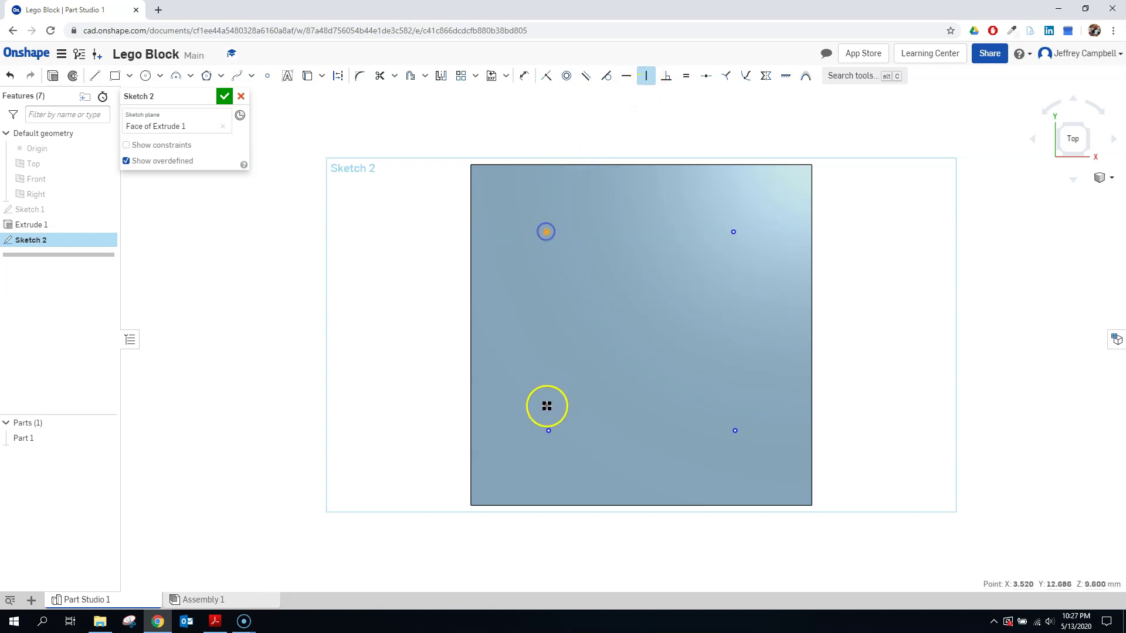
left_click(547, 430)
left_click(731, 232)
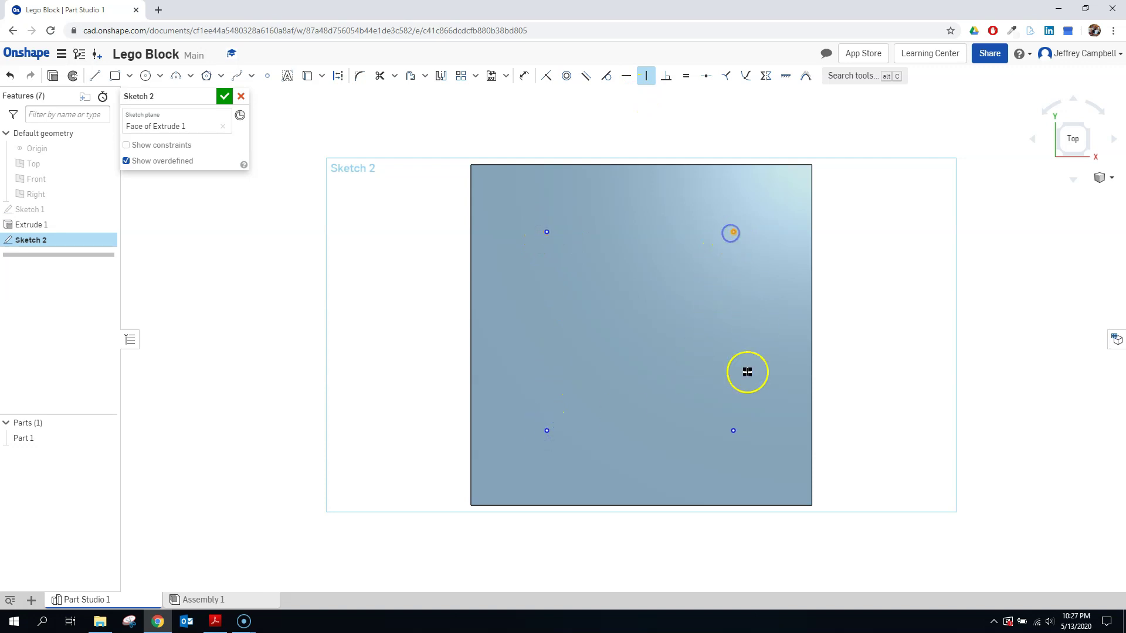
left_click(733, 431)
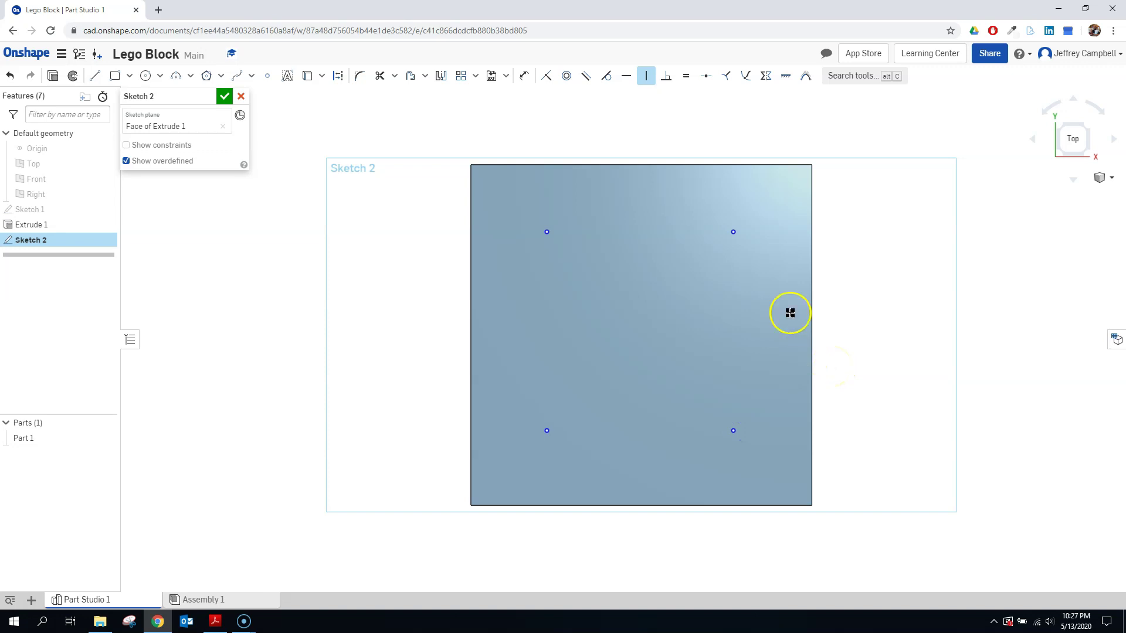
Check the stud offsets in the Acrobat Reader drawing and dimension the upper-left point 3.9 mm from the block's left edge in Onshape.
left_click(216, 626)
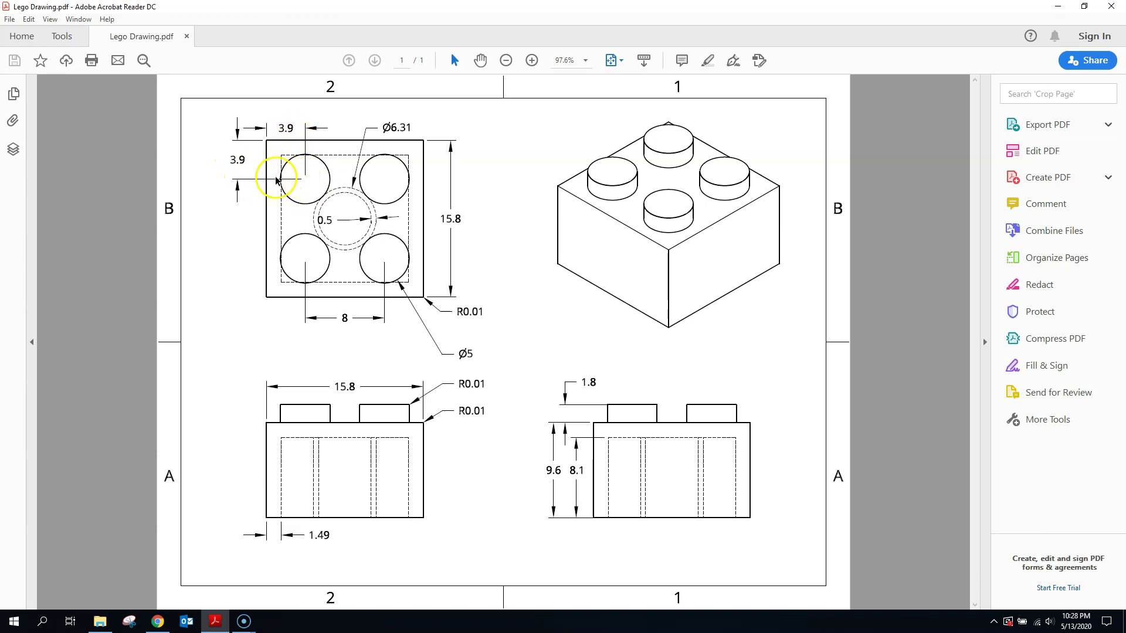
left_click(158, 623)
left_click(525, 77)
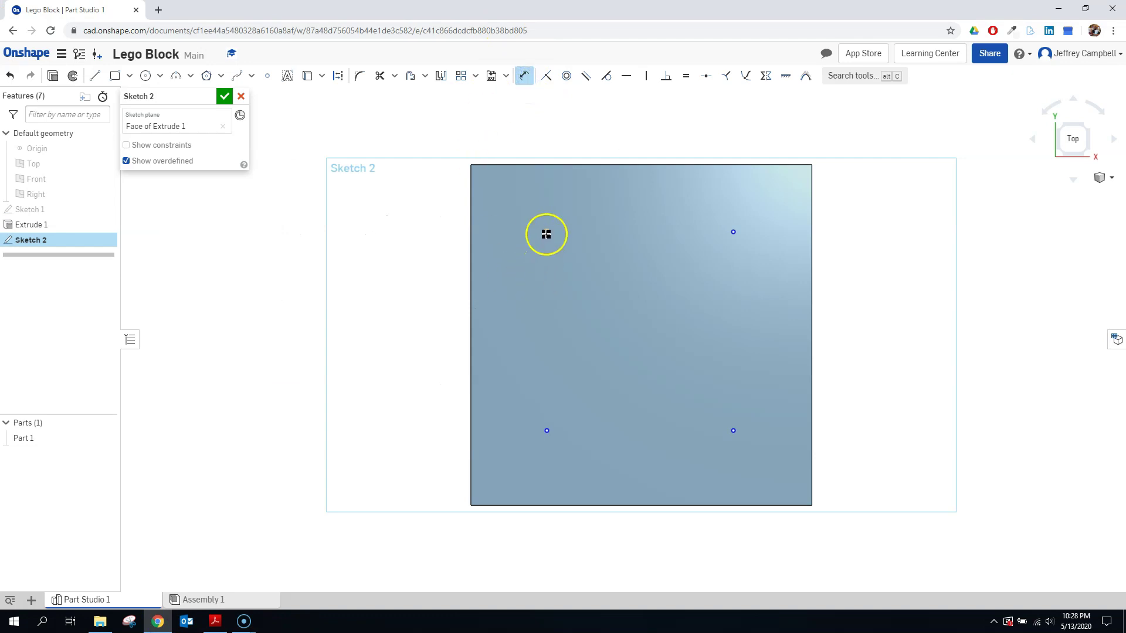
left_click(468, 233)
left_click(503, 131)
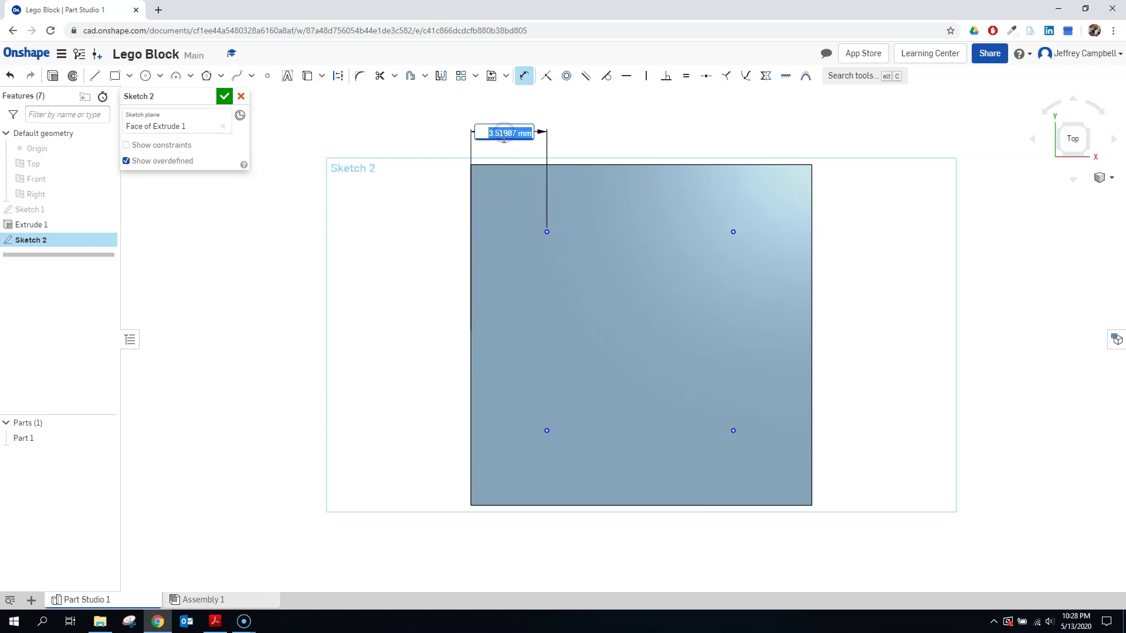
type("3.9")
key("Return")
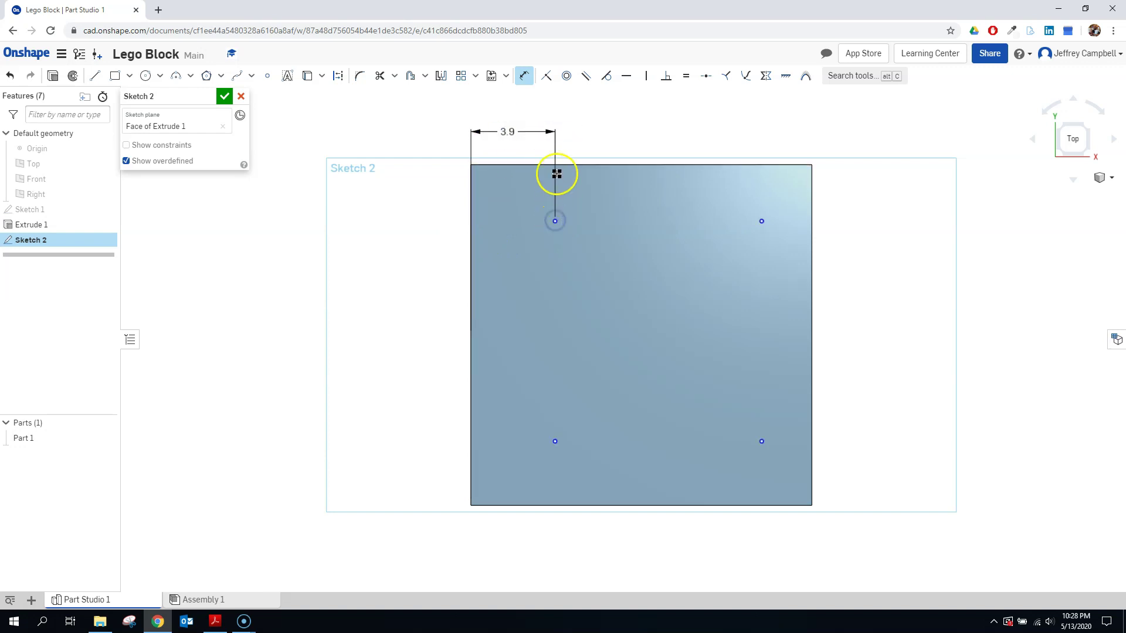
Dimension the upper-left point 3.9 mm from the block's top edge.
left_click(555, 165)
left_click(554, 221)
left_click(422, 193)
type("3.9")
key("Return")
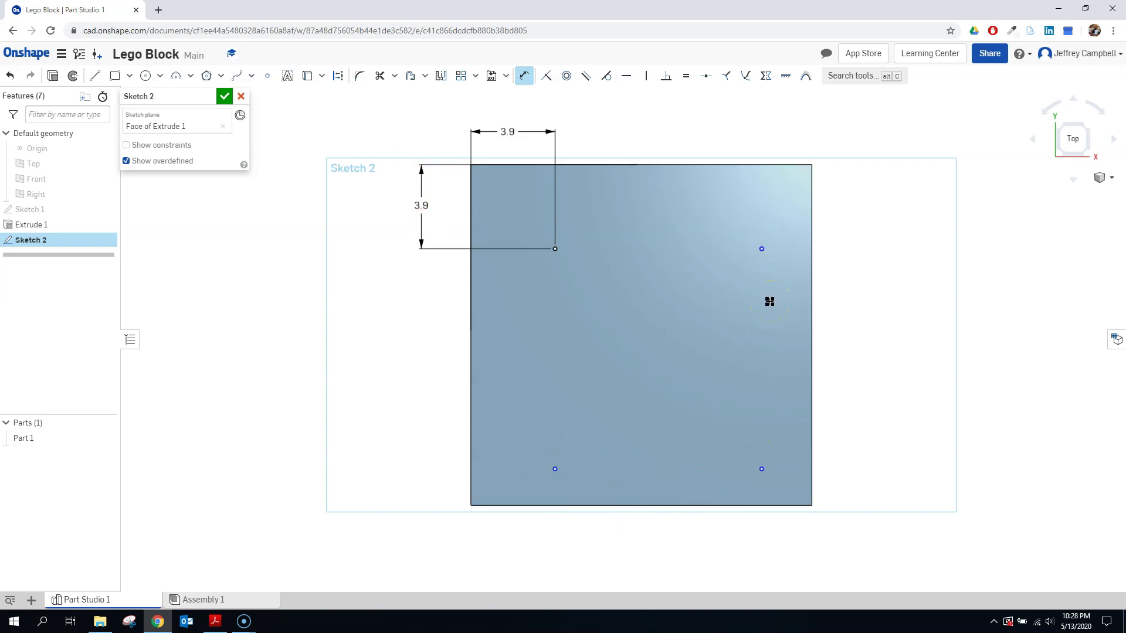
Check the stud spacing in the PDF drawing and dimension the points 8 mm apart both horizontally and vertically in Onshape.
left_click(215, 620)
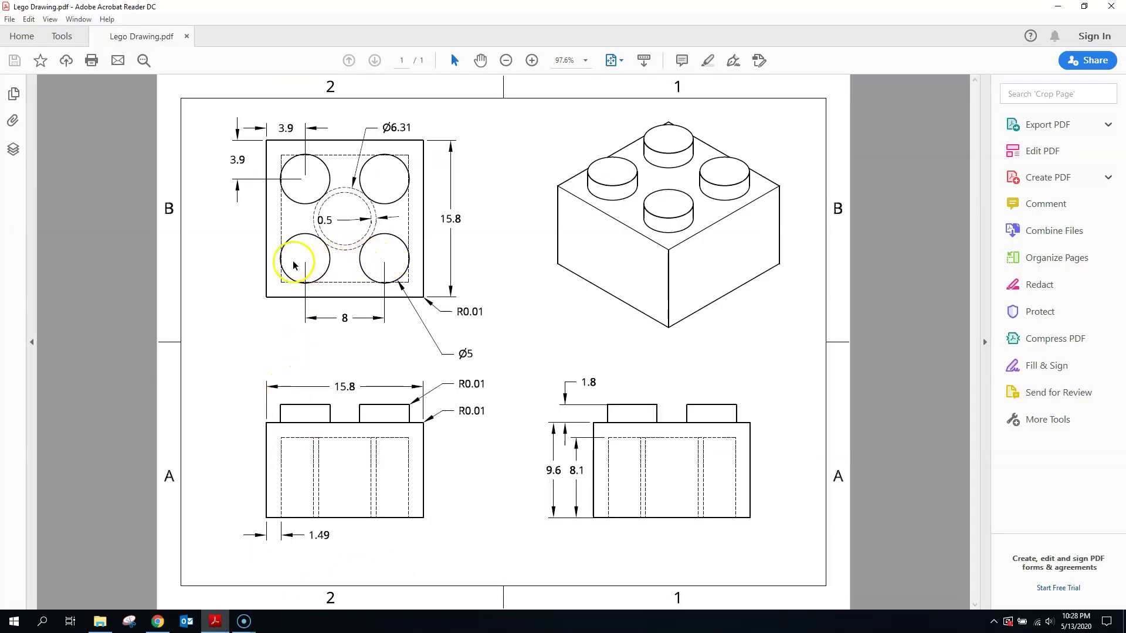
left_click(157, 621)
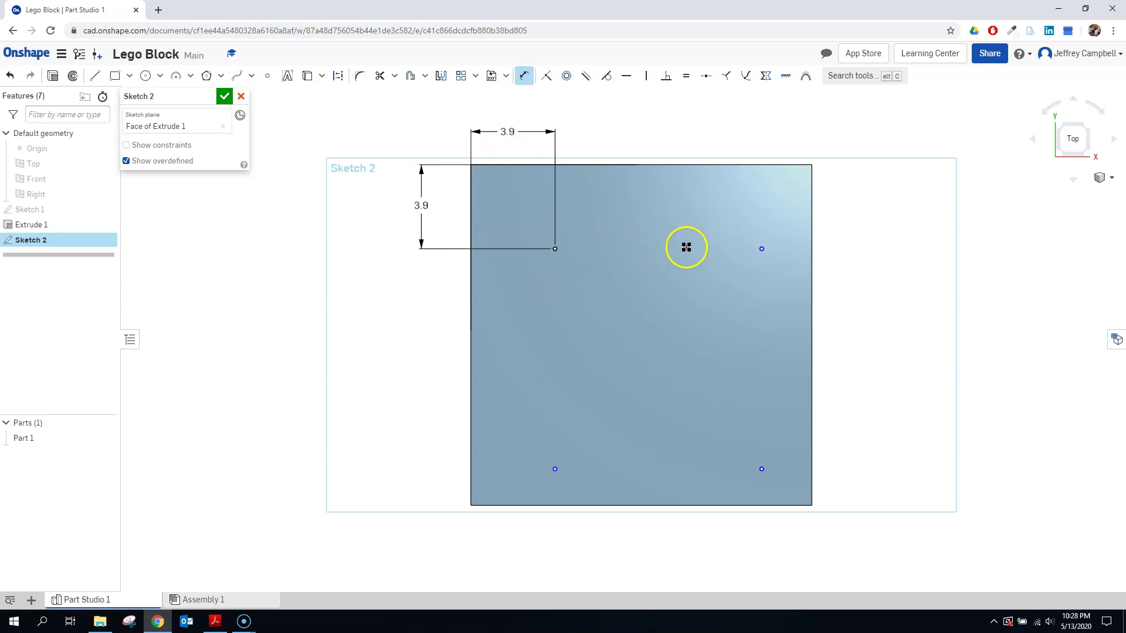
left_click(761, 249)
left_click(645, 126)
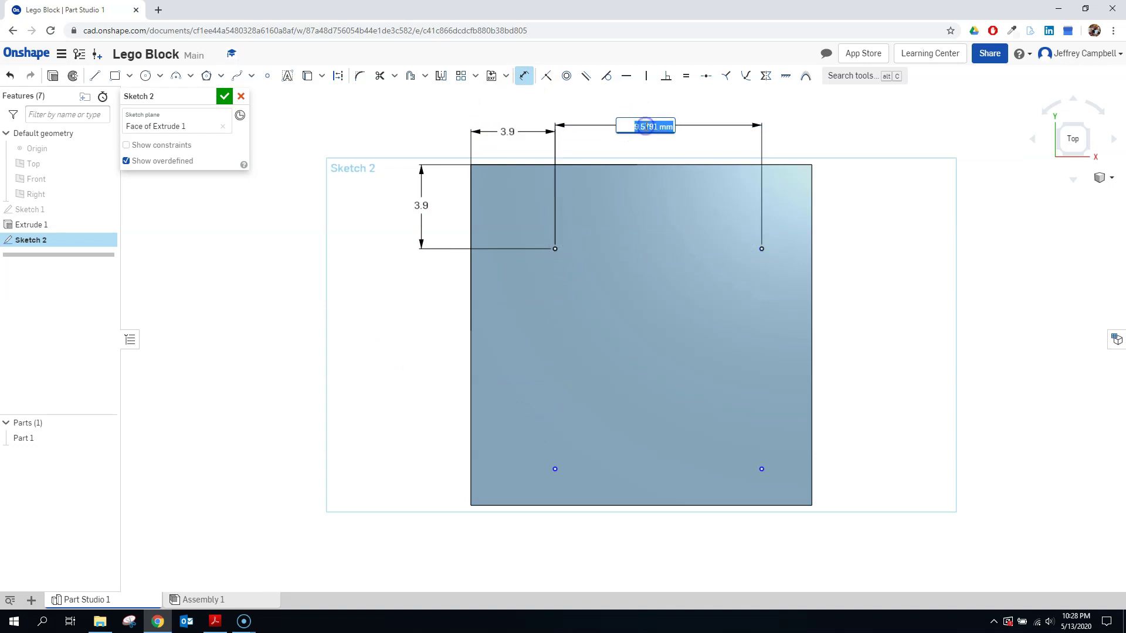
key("Return")
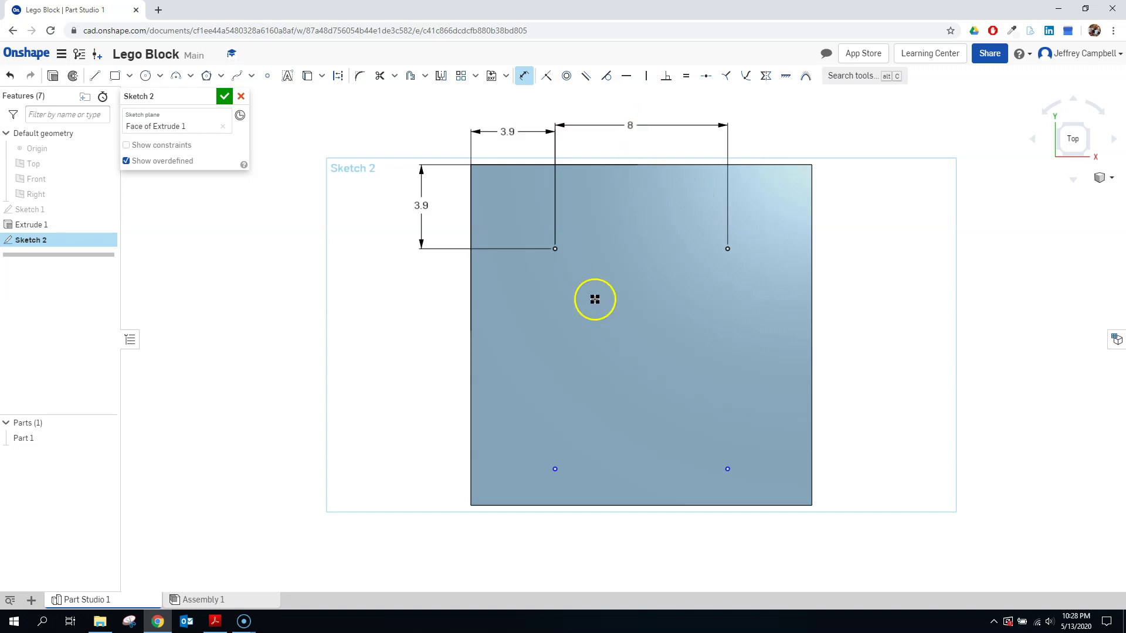
mouse_move(555, 251)
left_mouse_down()
mouse_move(554, 469)
mouse_move(477, 432)
mouse_move(427, 346)
left_mouse_up()
type("8")
key("Return")
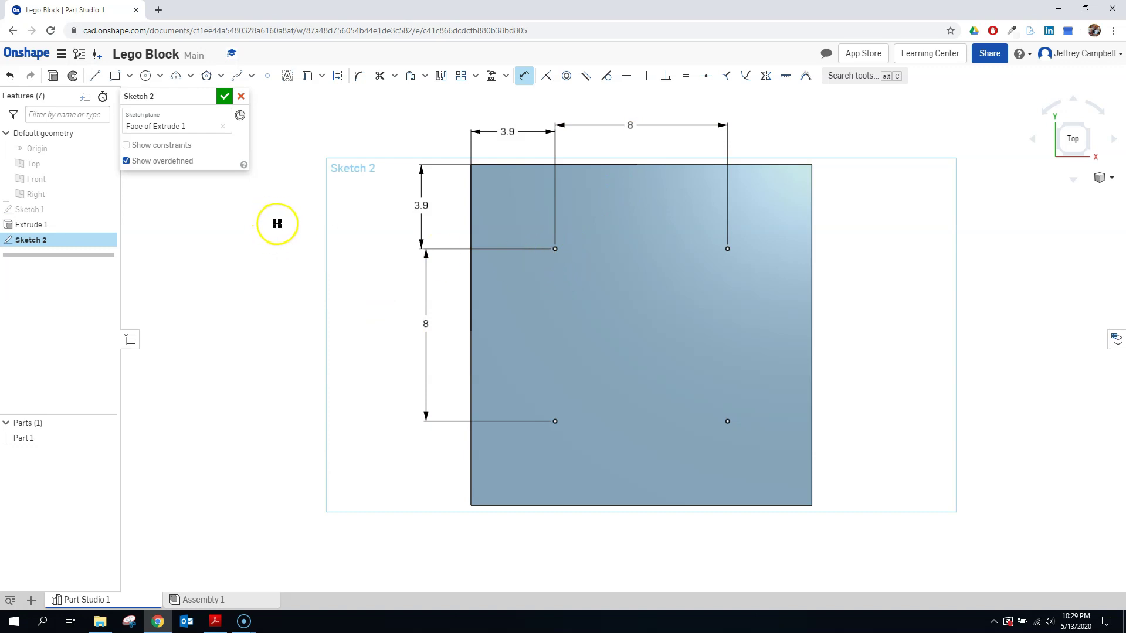
Draw a circle centered on the upper-left point and set its diameter to 5 mm, as given in the PDF drawing.
left_click(146, 76)
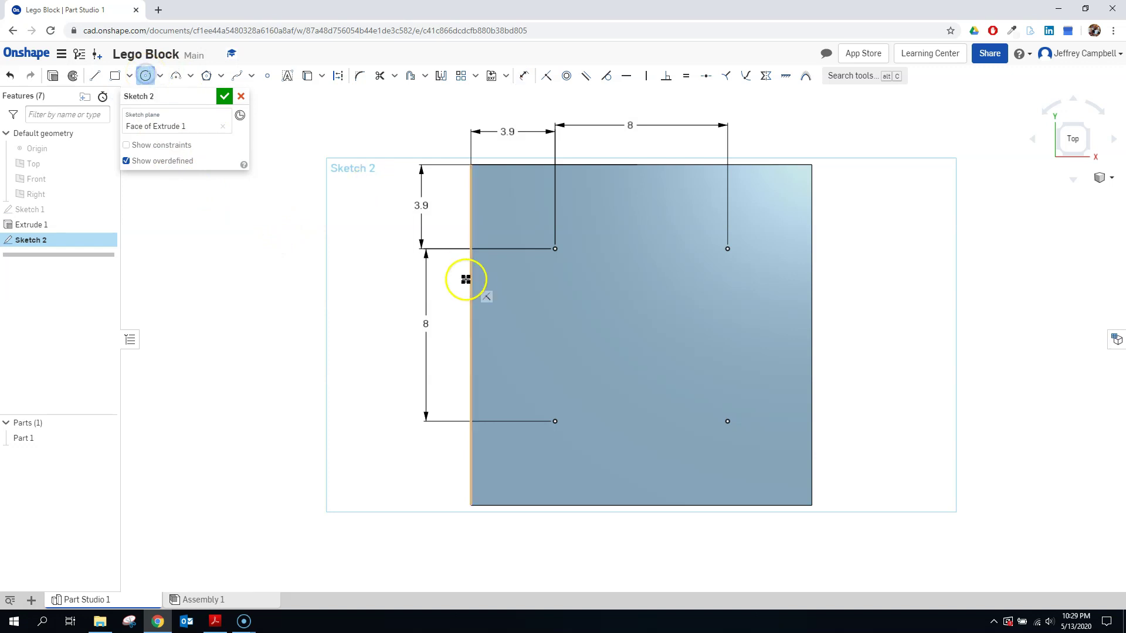
left_click(554, 249)
left_click(592, 211)
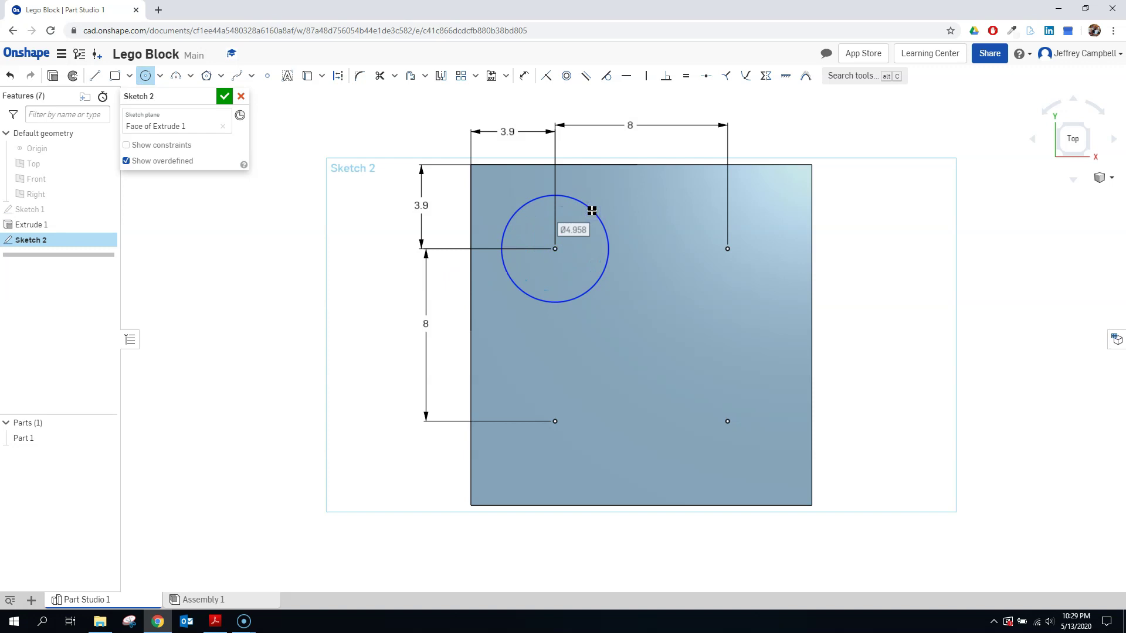
left_click(215, 621)
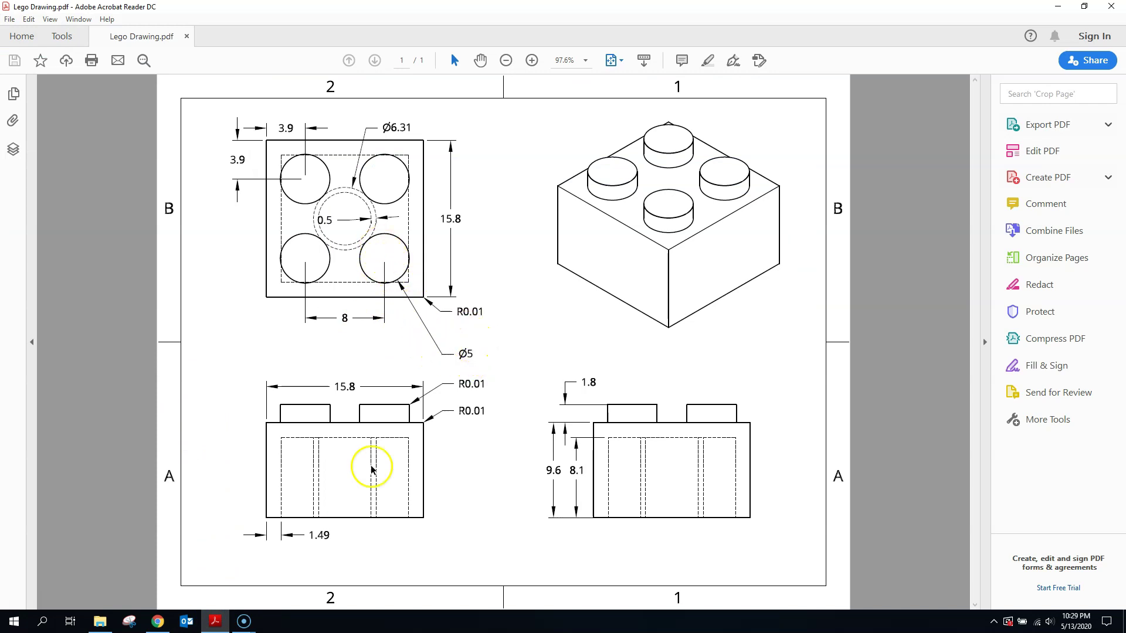
left_click(157, 621)
type("5")
key("Return")
Draw 5 mm diameter circles centered on the upper-right and lower-right points.
left_click(730, 249)
left_click(702, 265)
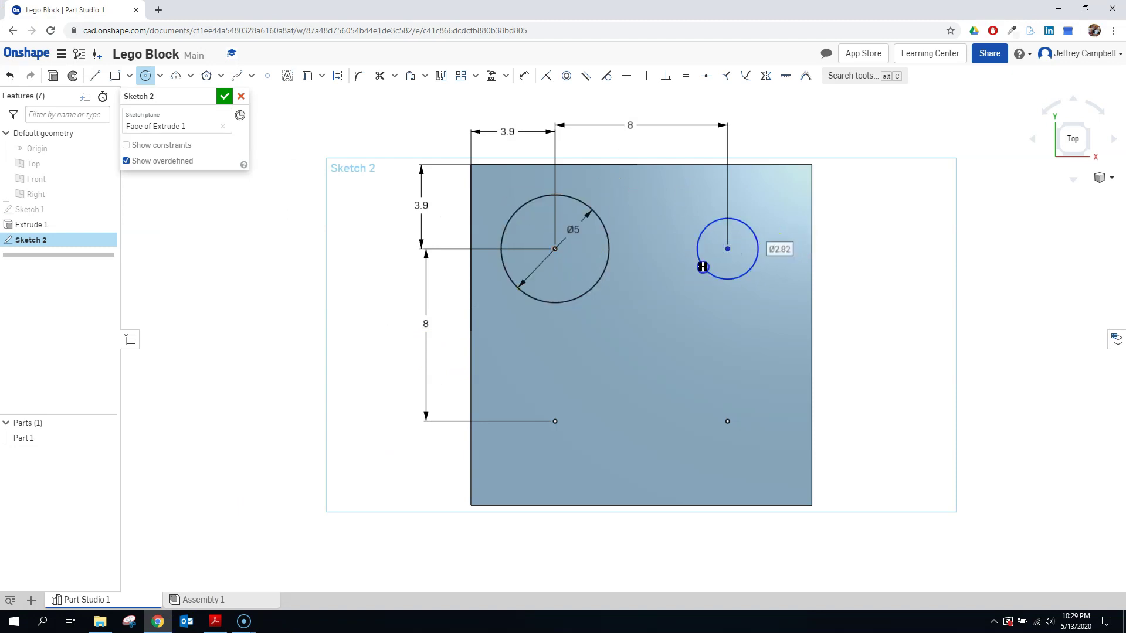
type("5")
key("Return")
left_click(727, 420)
left_click(696, 382)
type("5")
key("Return")
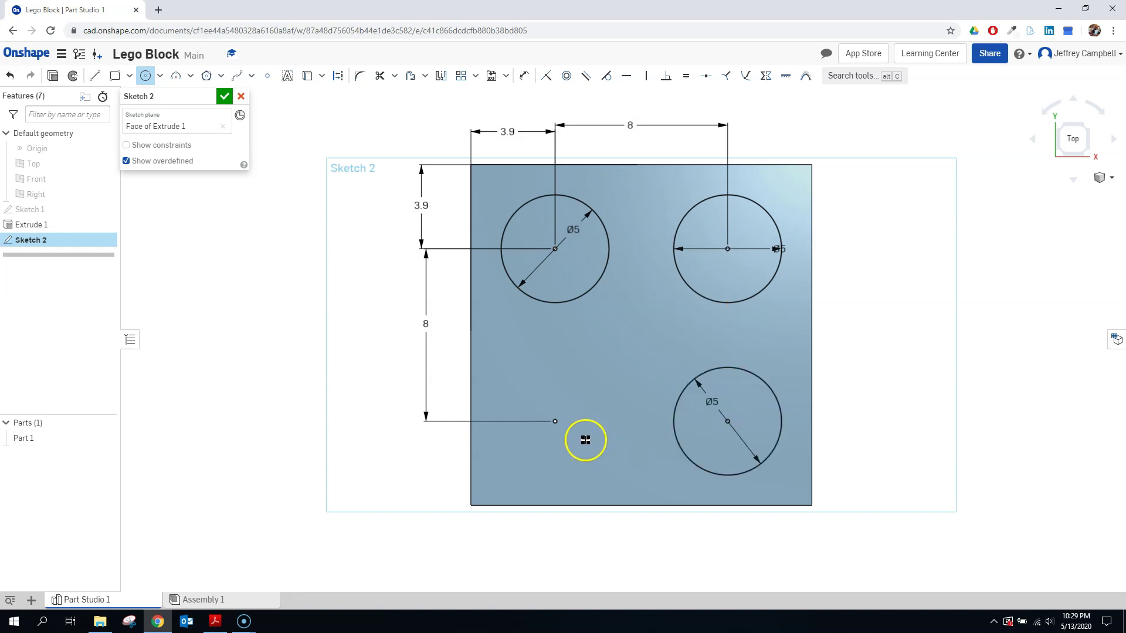
Draw a 5 mm diameter circle centered on the lower-left point and finish the sketch.
left_click(555, 422)
left_click(590, 382)
type("5")
key("Return")
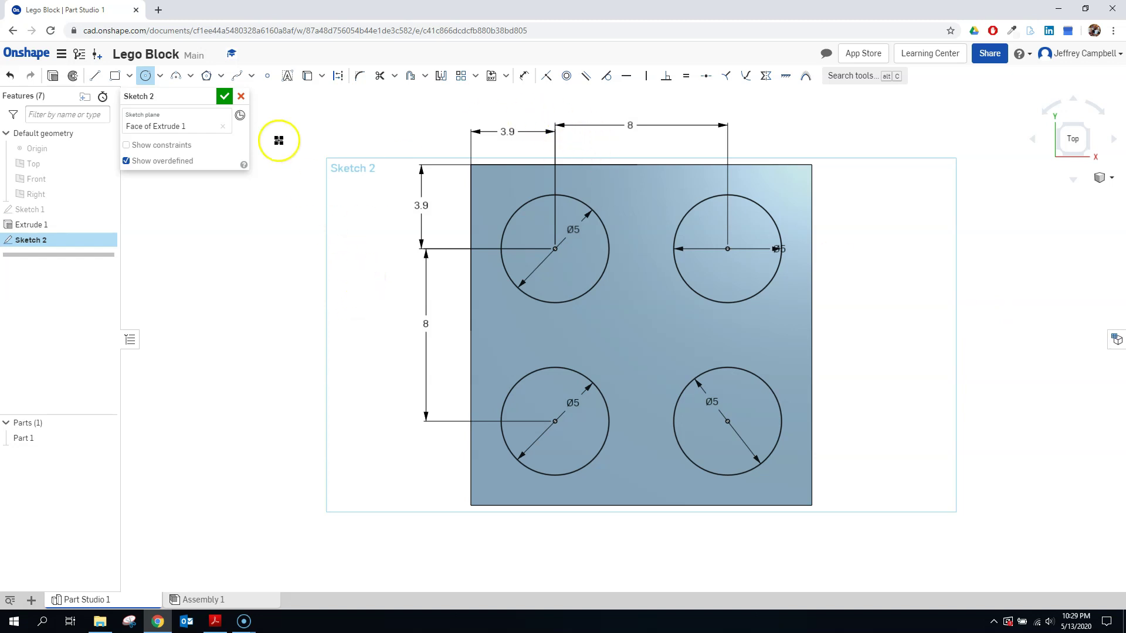
left_click(225, 96)
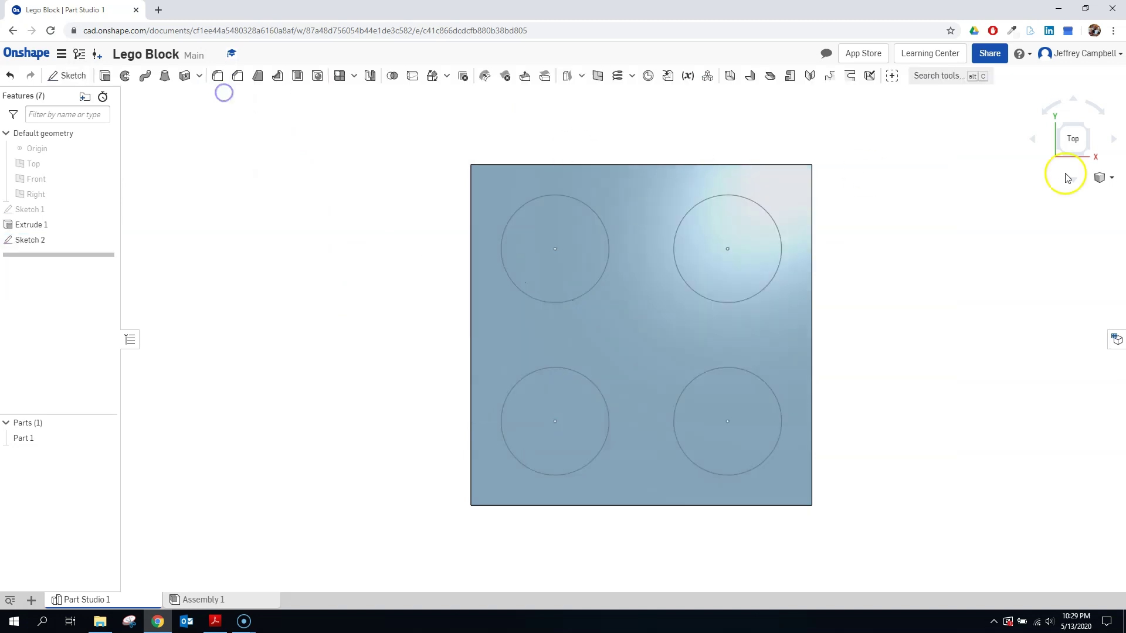
Check the stud height in the PDF drawing and extrude the four circles 1.8 mm upward, adding them to the block.
left_click(1087, 153)
left_click(1000, 305)
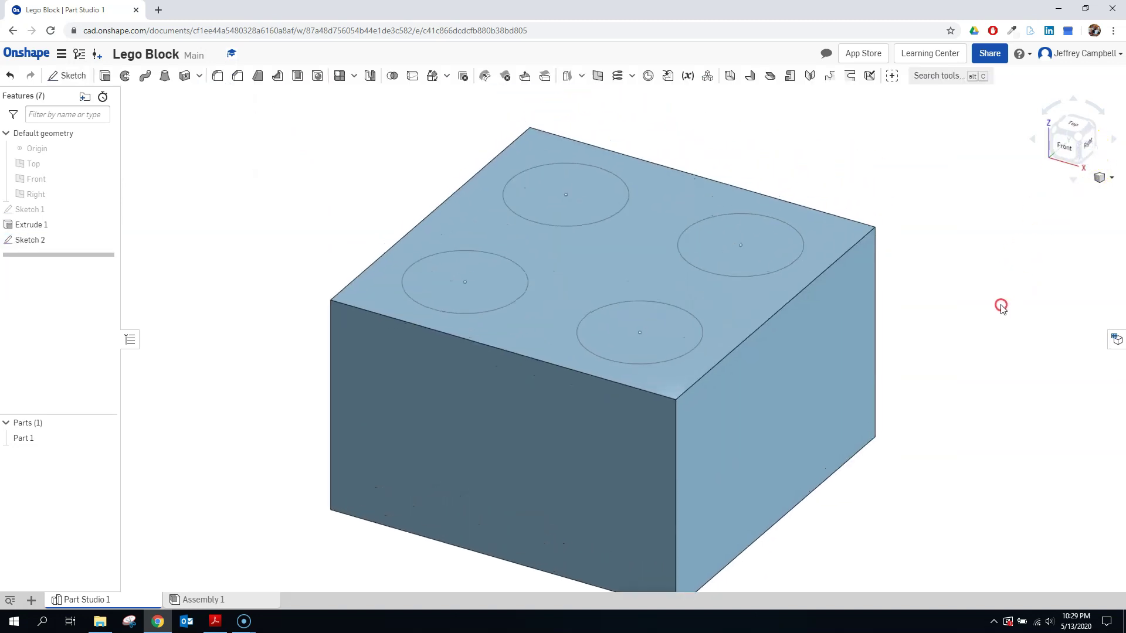
left_click(216, 621)
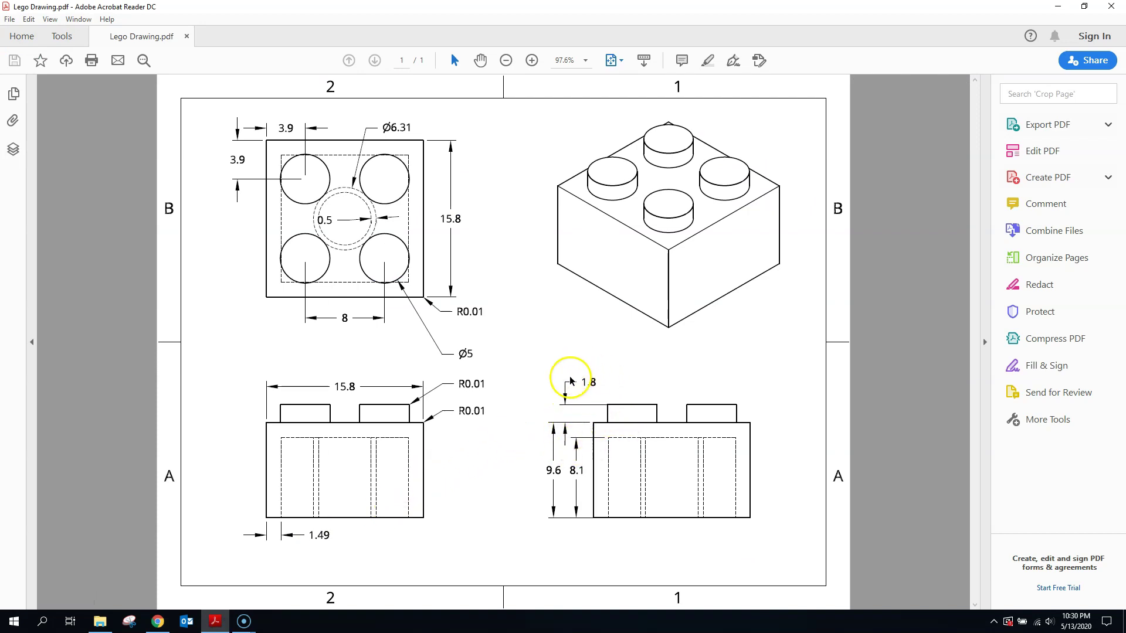
left_click(157, 621)
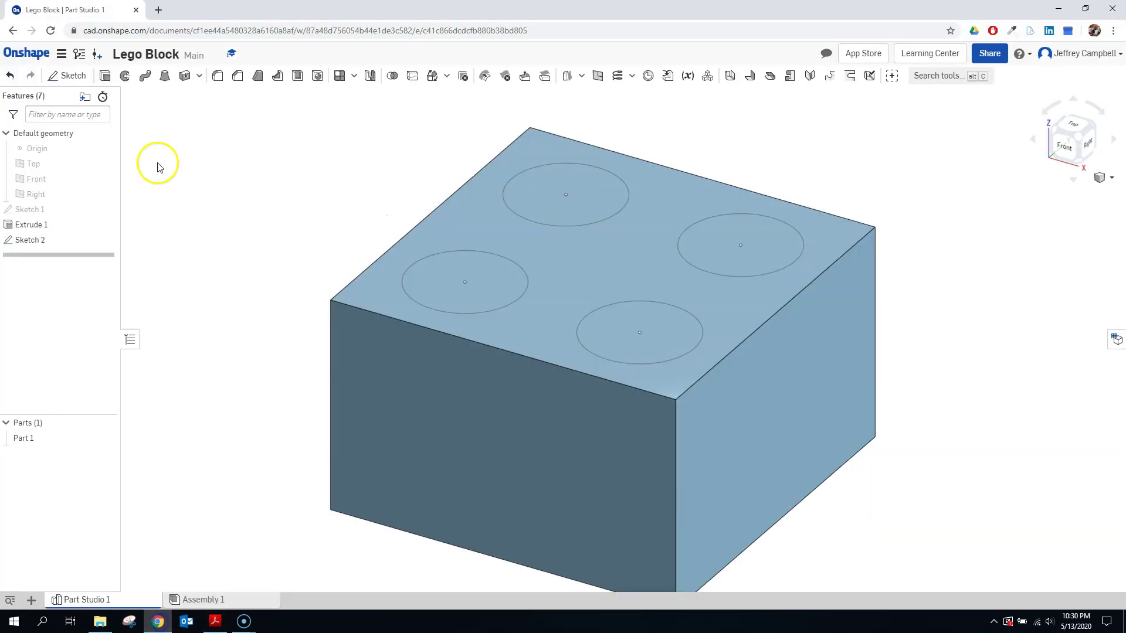
left_click(105, 76)
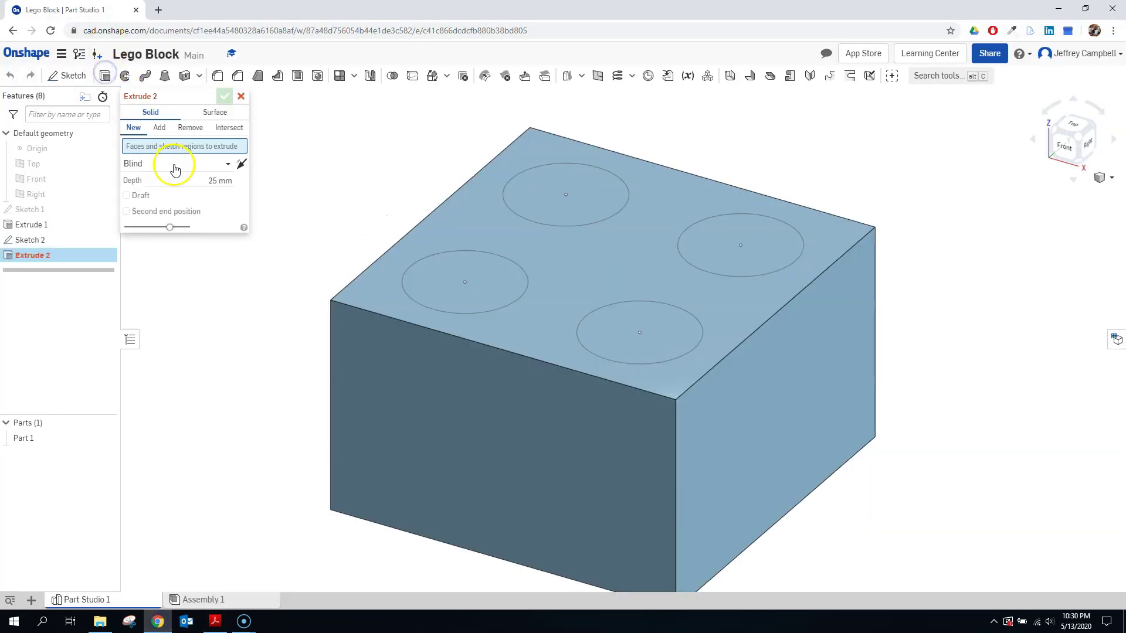
left_click(573, 195)
left_click(727, 244)
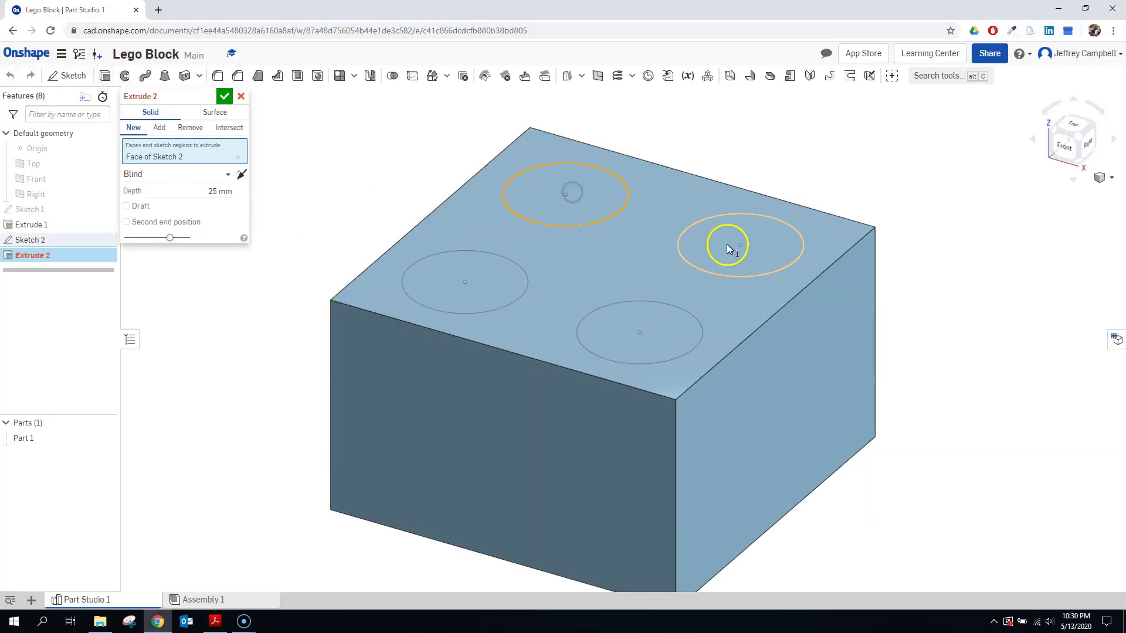
left_click(654, 340)
left_click(487, 292)
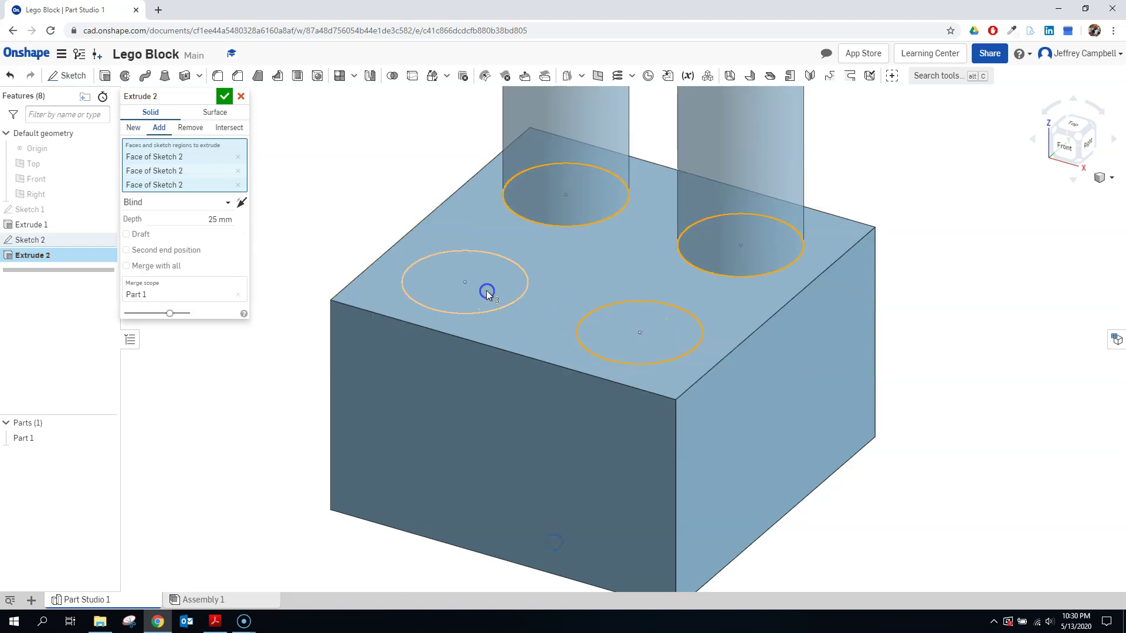
left_click(216, 228)
type("1.8")
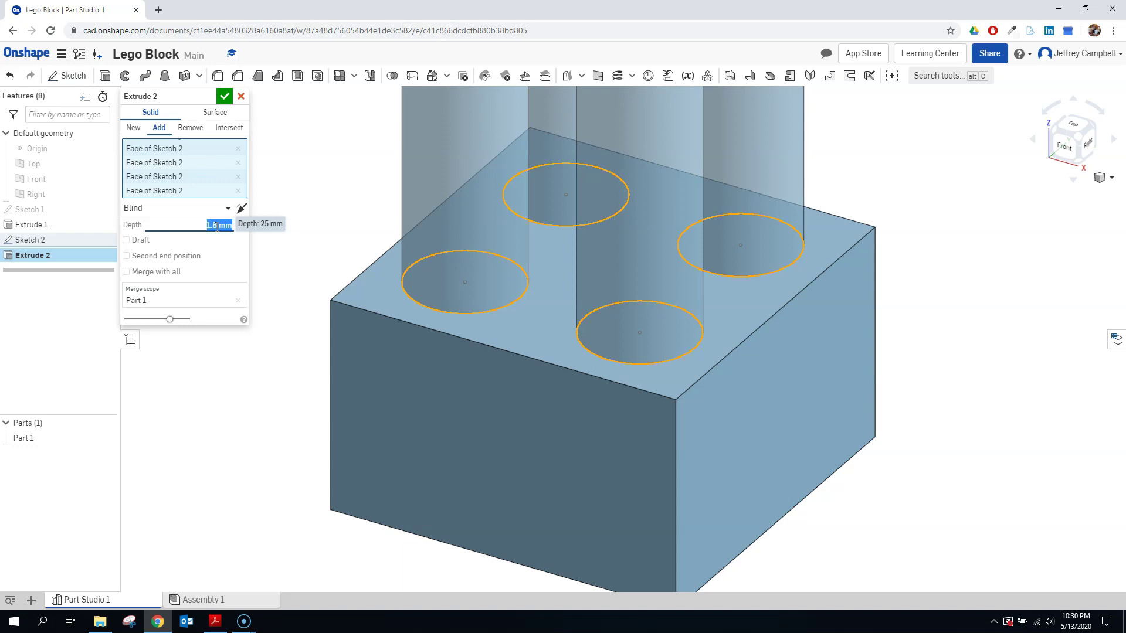
key("Return")
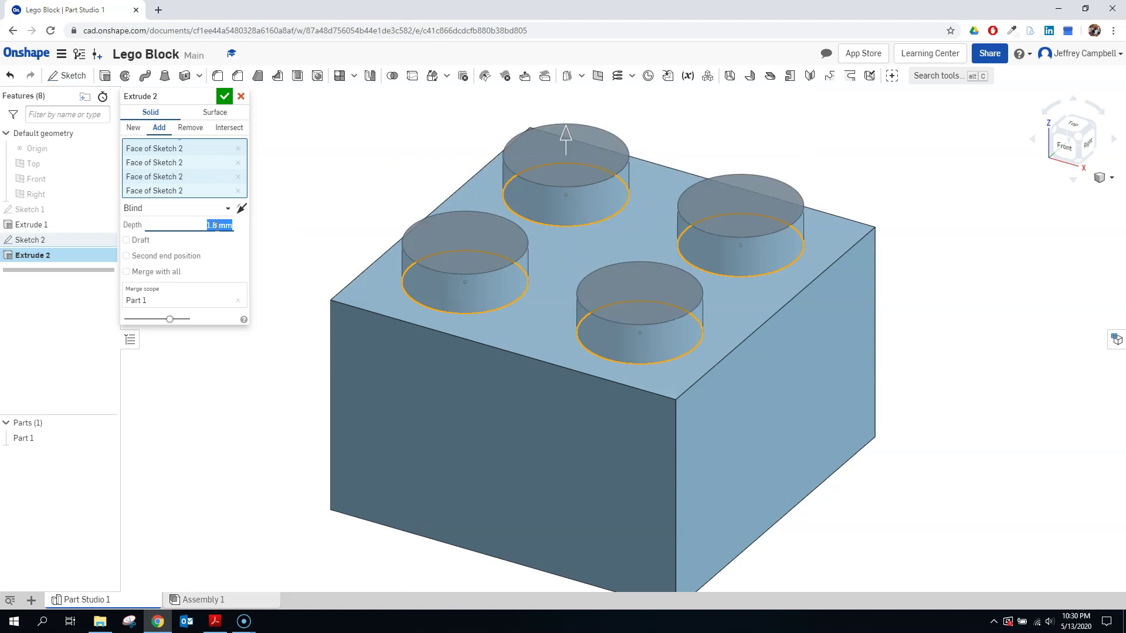
left_click(224, 96)
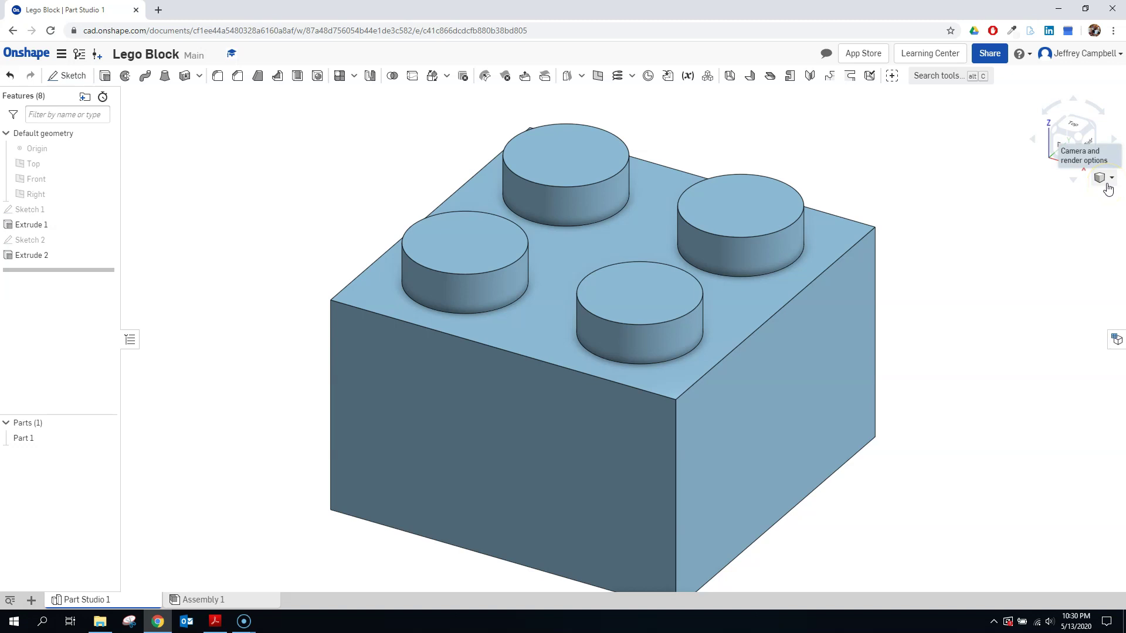
Start a new sketch on the block's underside face, viewed straight from the bottom and fitted to the view.
left_click(1078, 140)
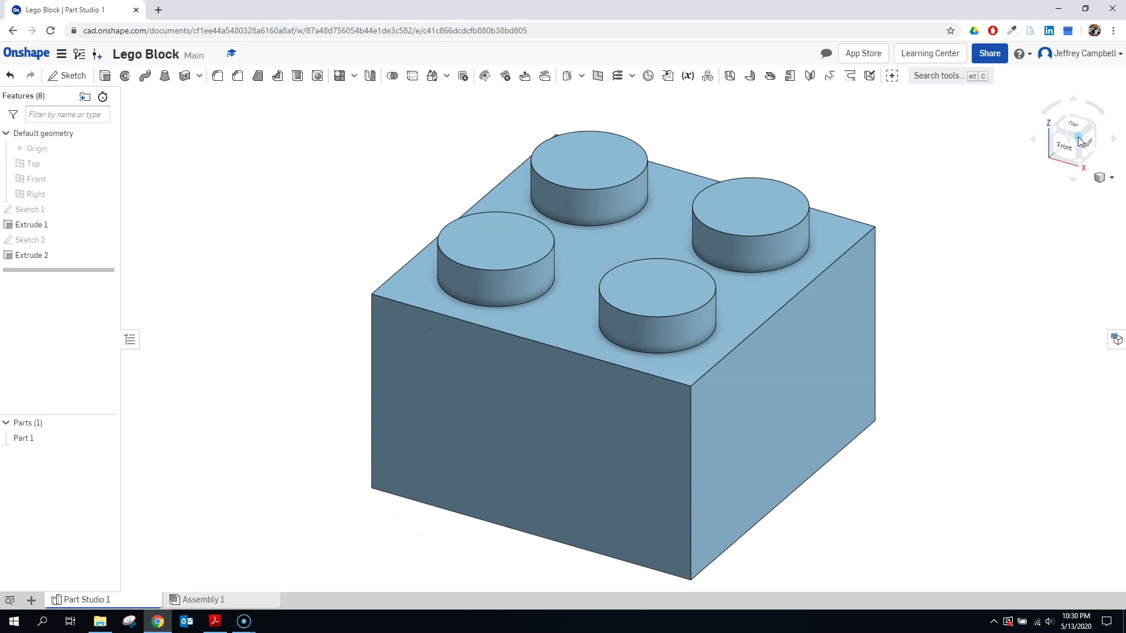
left_click(1080, 165)
left_click(1079, 165)
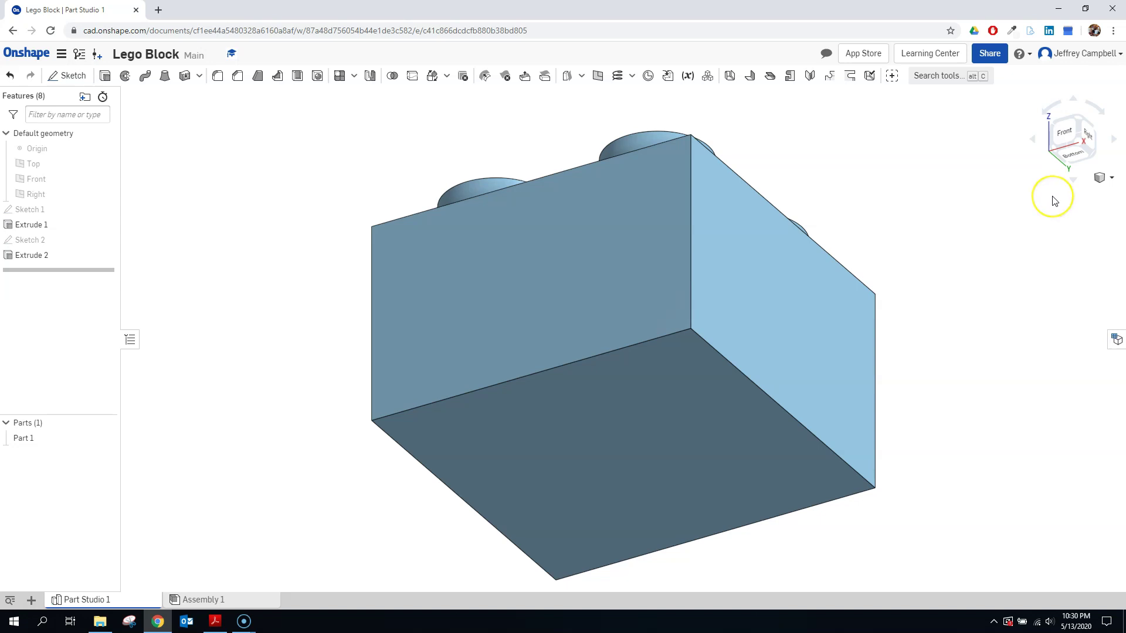
left_click(71, 77)
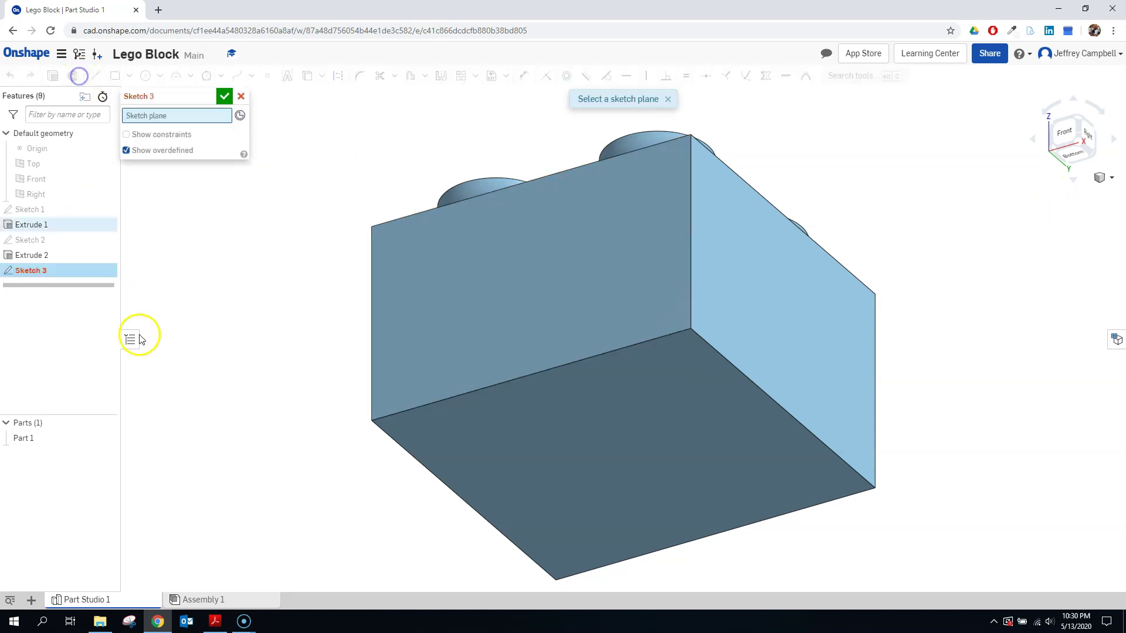
left_click(611, 459)
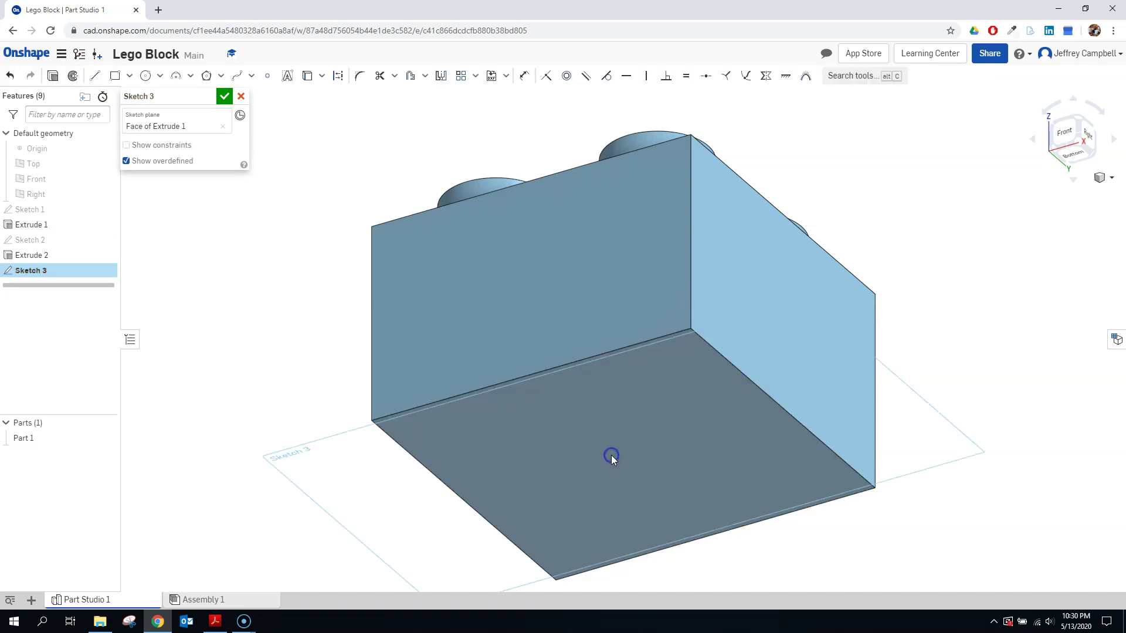
left_click(1075, 159)
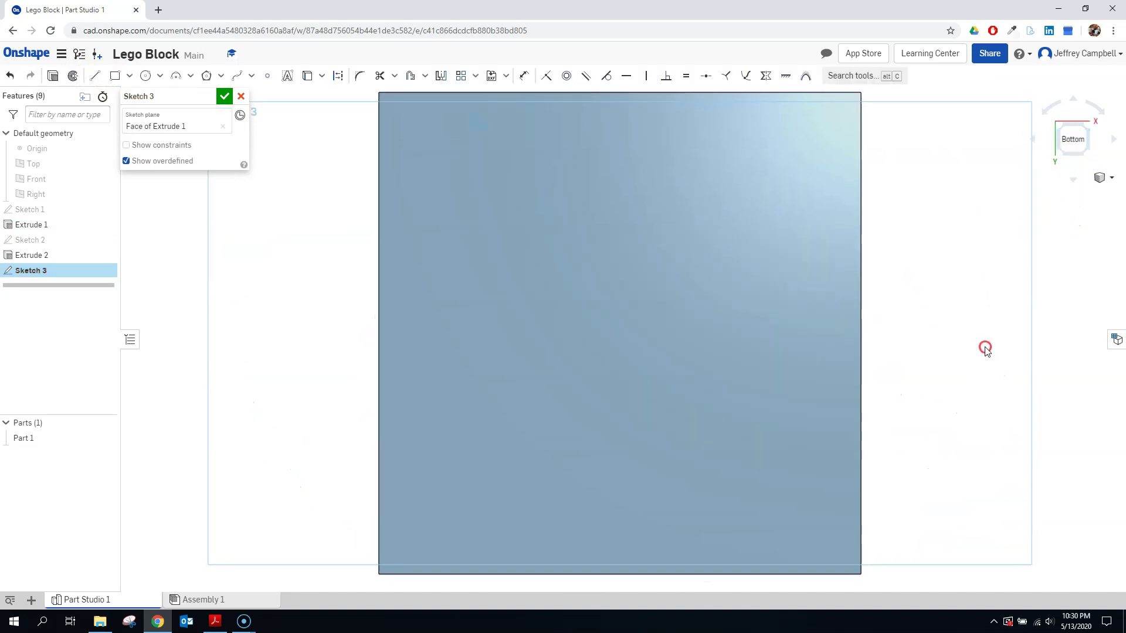
key("f")
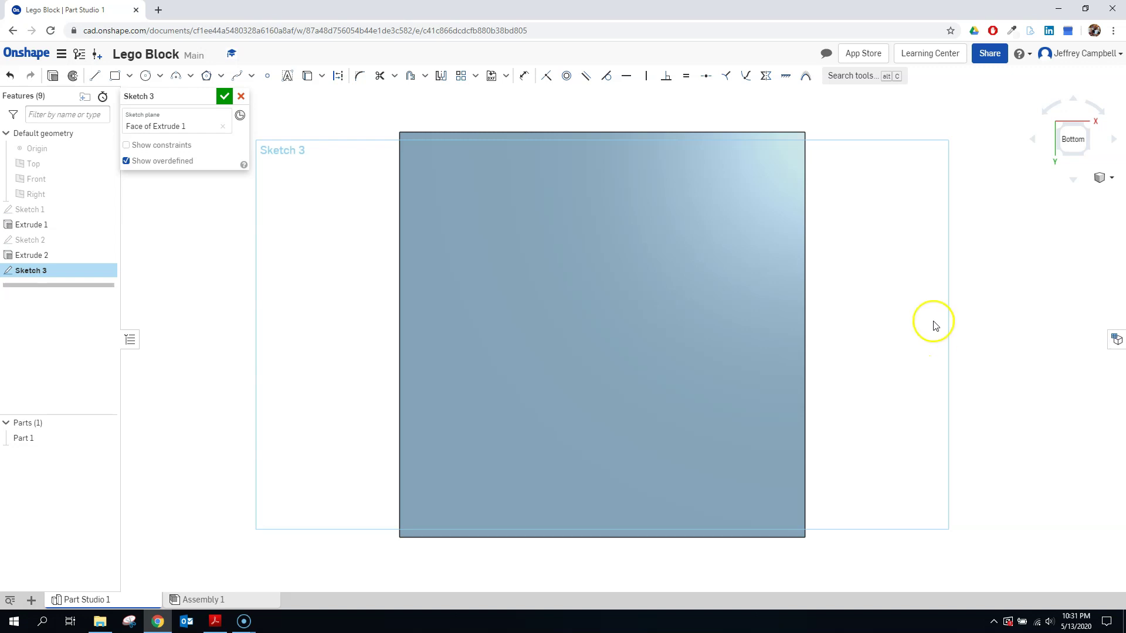
Check the cavity outline in the PDF drawing and sketch a center point rectangle about 11.1 mm wide, centered on the block's underside.
left_click(222, 624)
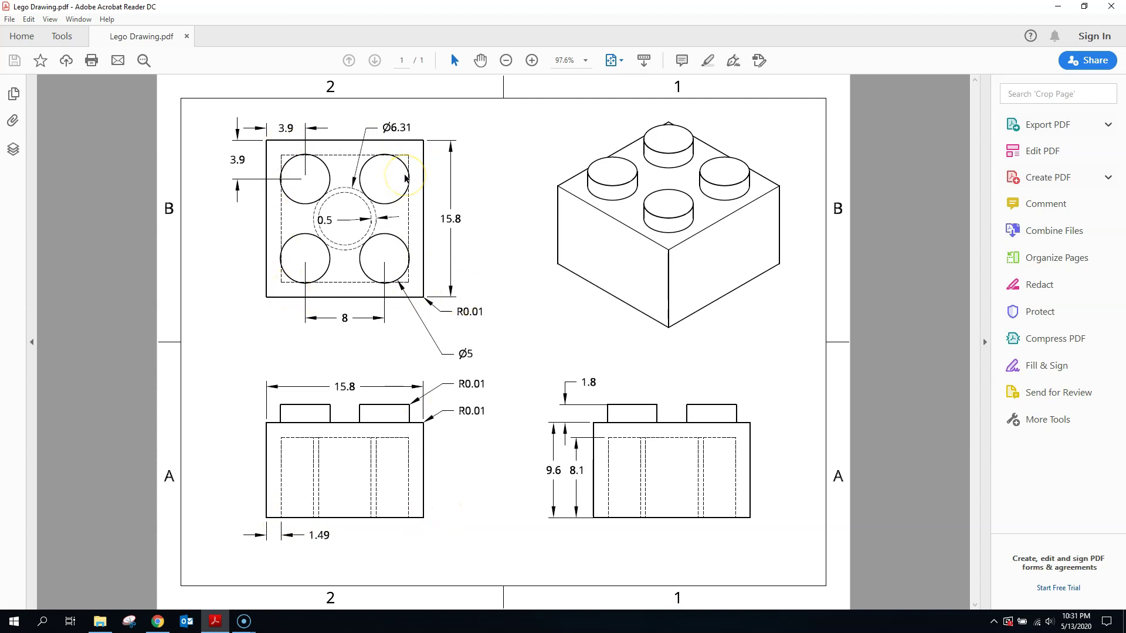
left_click(157, 621)
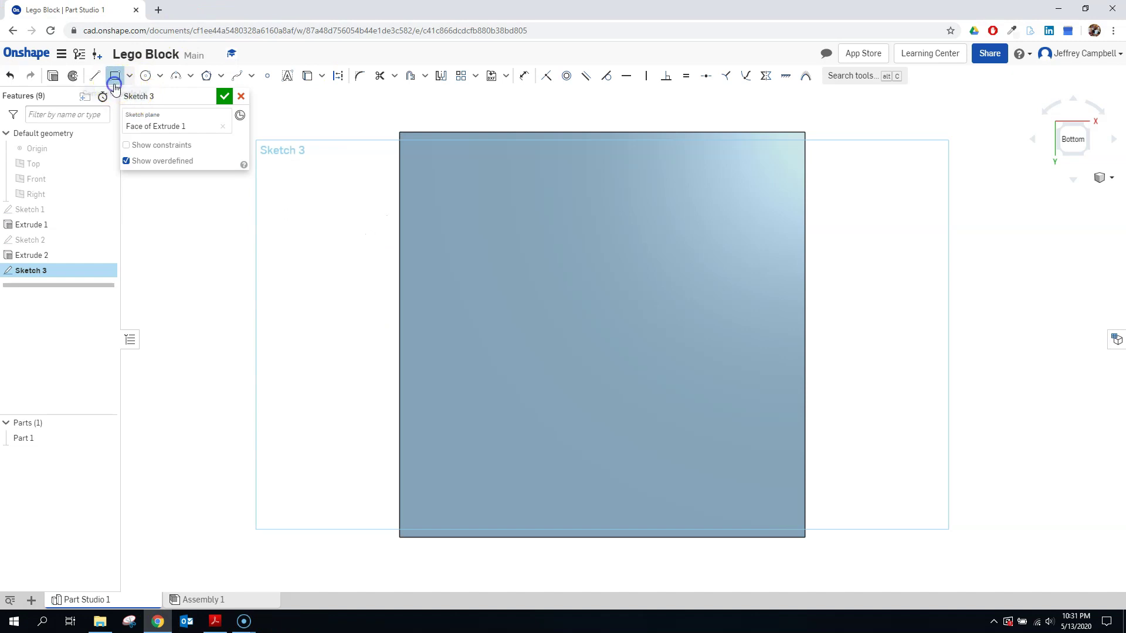
left_click(129, 76)
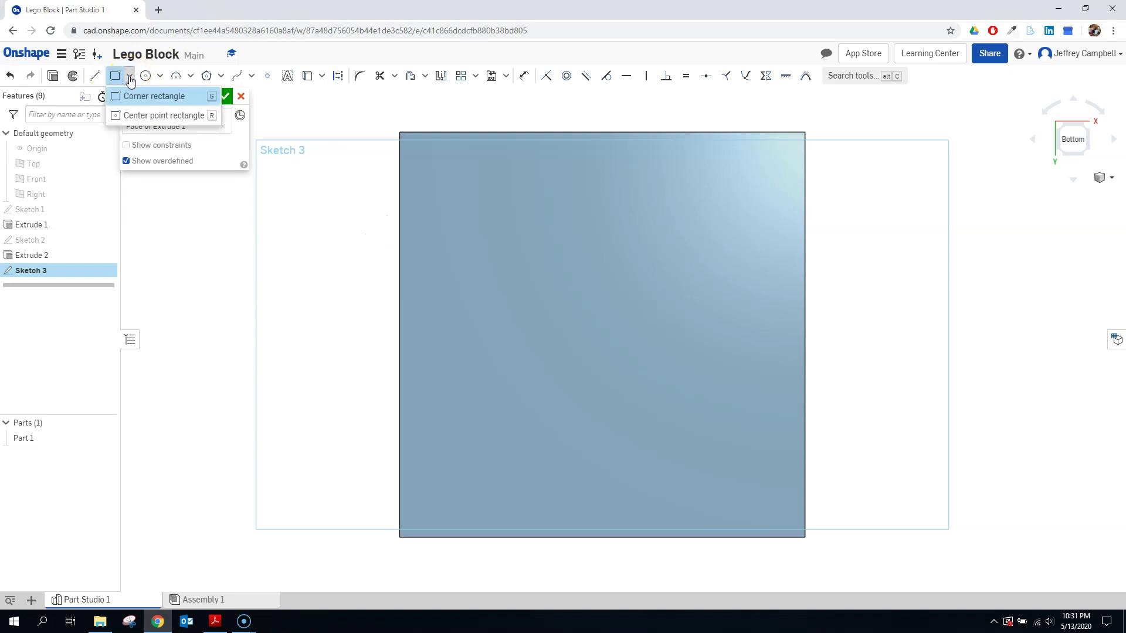
left_click(146, 116)
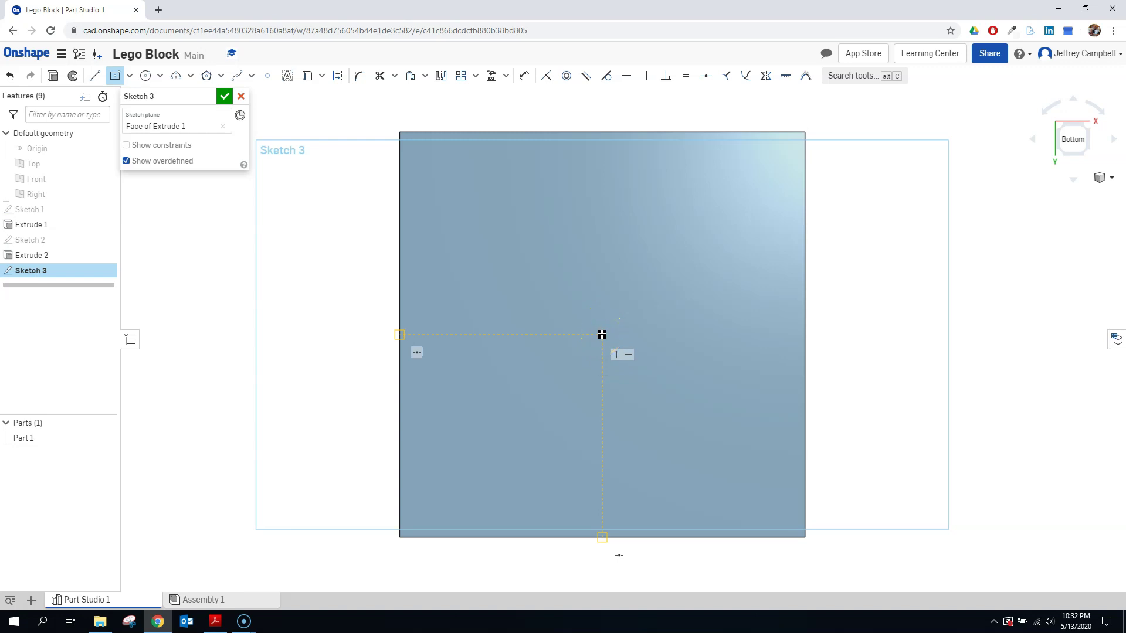
mouse_move(602, 335)
left_mouse_down()
mouse_move(737, 190)
mouse_move(744, 266)
mouse_move(734, 201)
mouse_move(738, 268)
mouse_move(733, 201)
mouse_move(731, 246)
mouse_move(732, 221)
mouse_move(734, 238)
mouse_move(657, 231)
mouse_move(678, 219)
mouse_move(668, 239)
mouse_move(700, 207)
mouse_move(744, 203)
left_mouse_up()
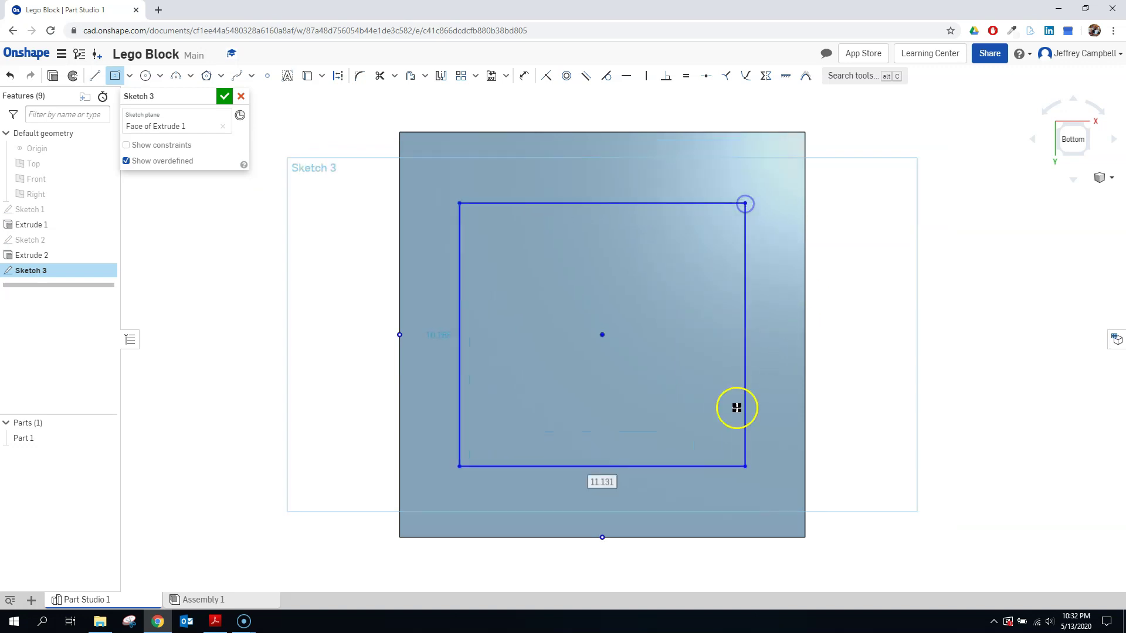
Dimension the rectangle's left side 1.49 mm from the block's left edge.
left_click(525, 75)
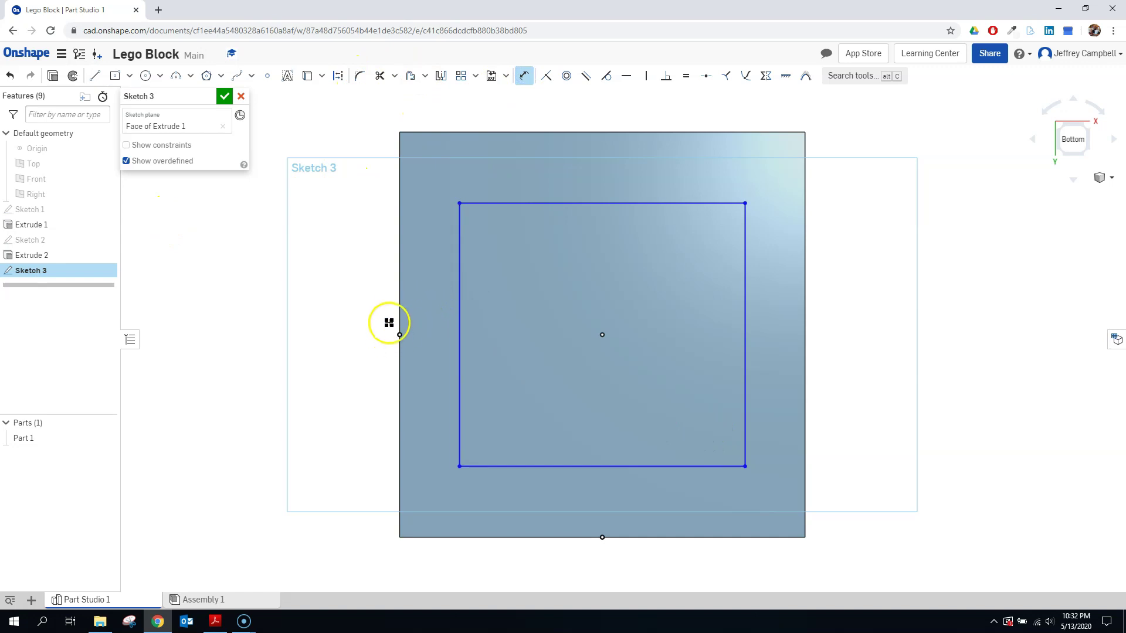
left_click(396, 304)
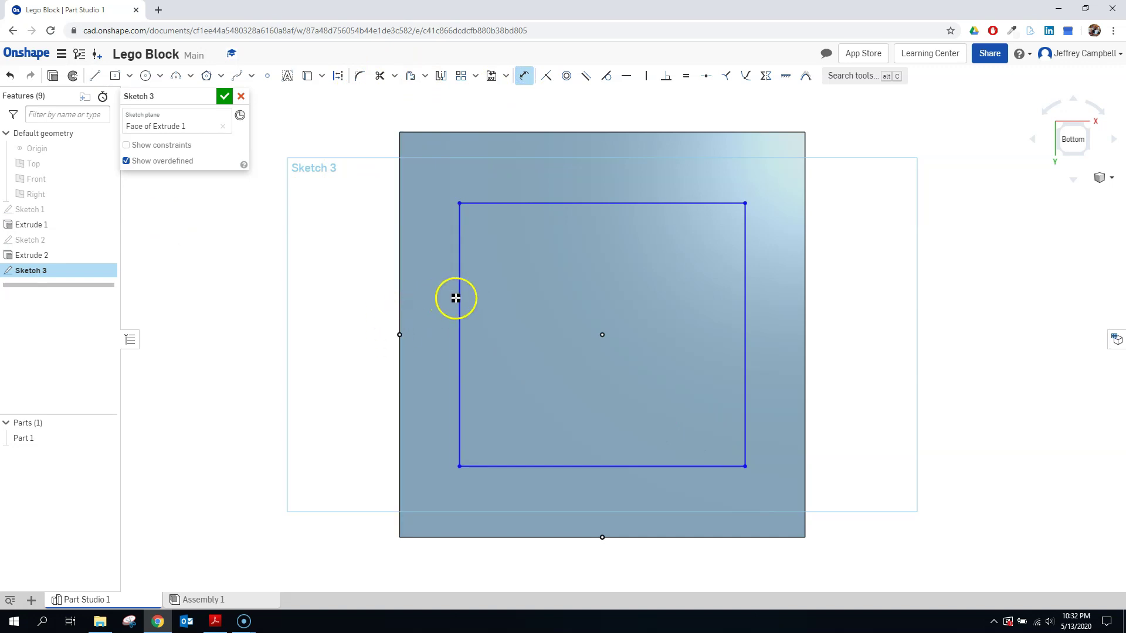
left_click(459, 299)
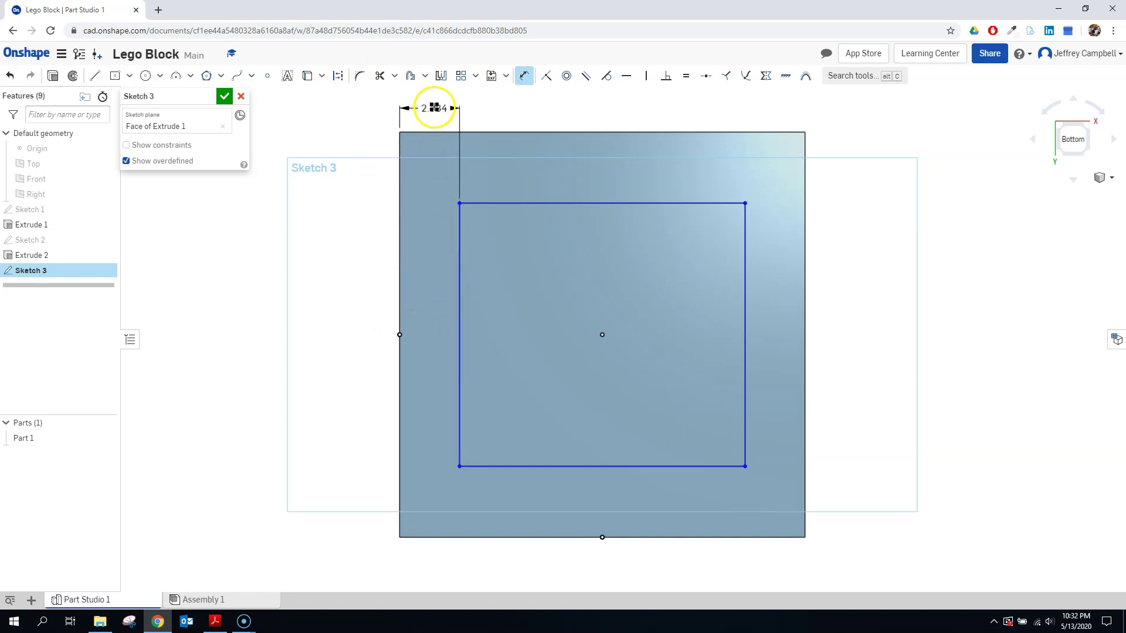
left_click(432, 106)
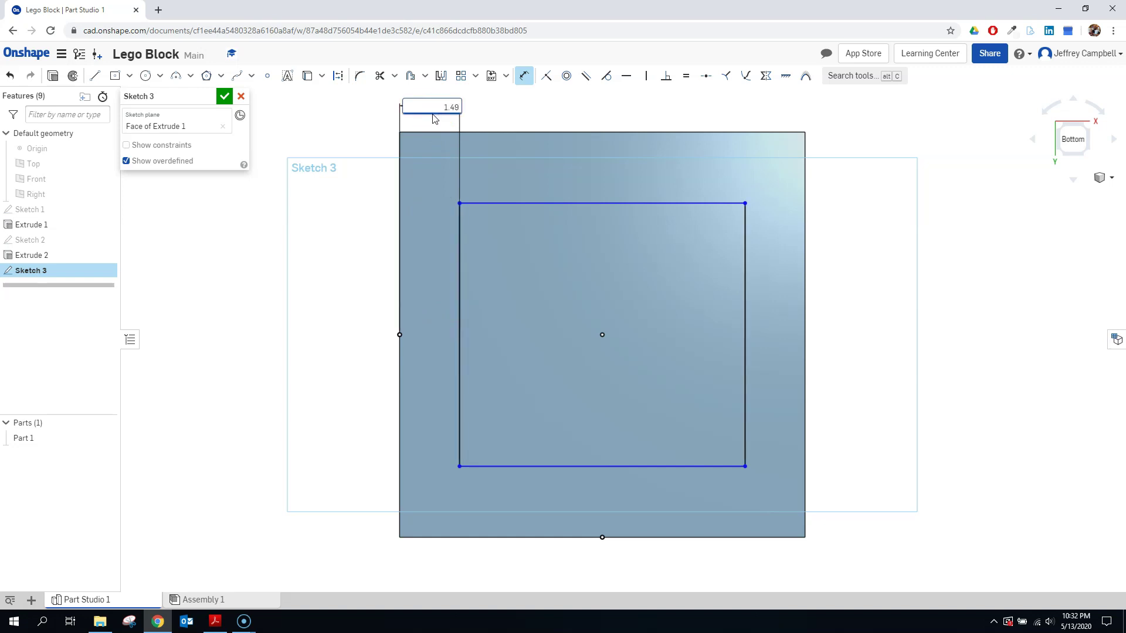
key("Return")
Dimension the rectangle's upper side 1.49 mm from the block's upper edge, recheck the PDF drawing and finish the sketch.
left_click(550, 182)
left_click(553, 132)
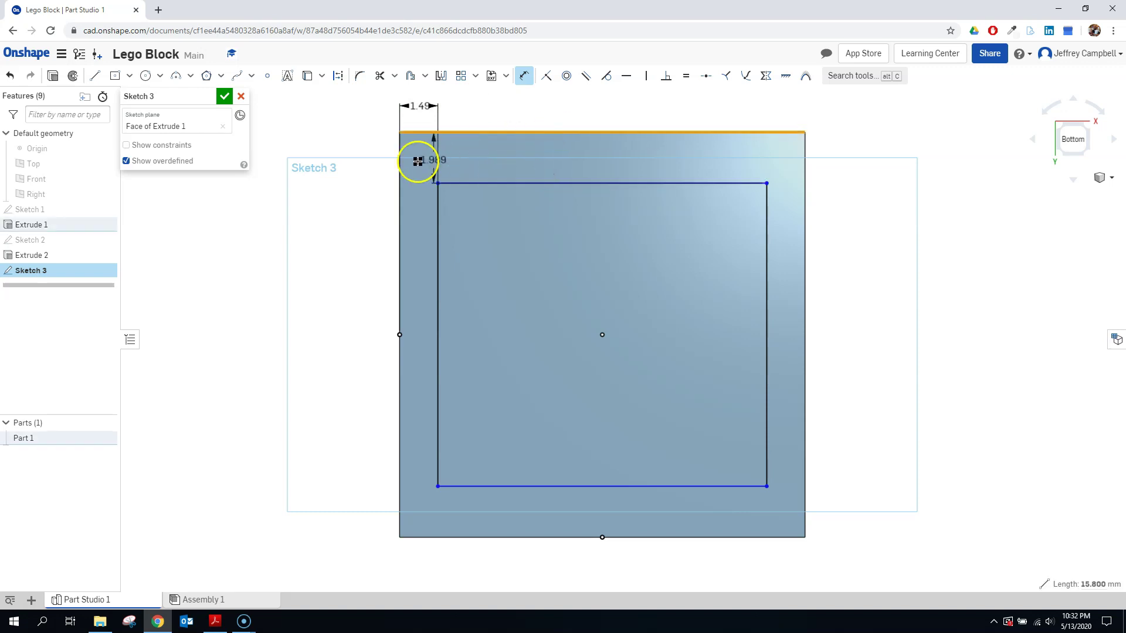
left_click(364, 146)
type("1")
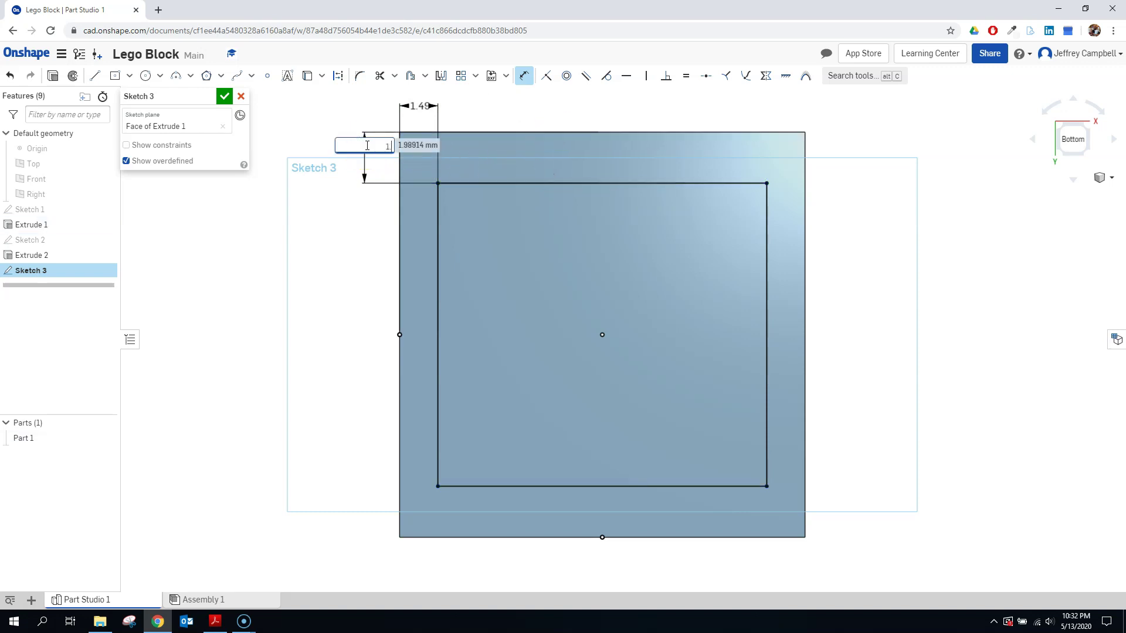
type(".49")
key("Return")
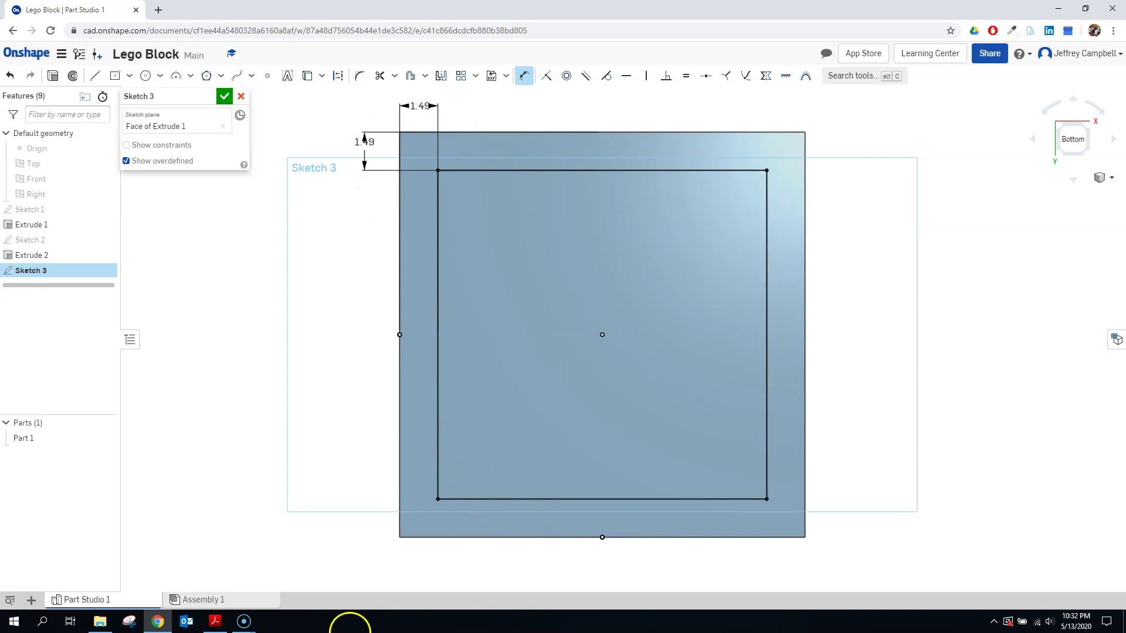
left_click(214, 629)
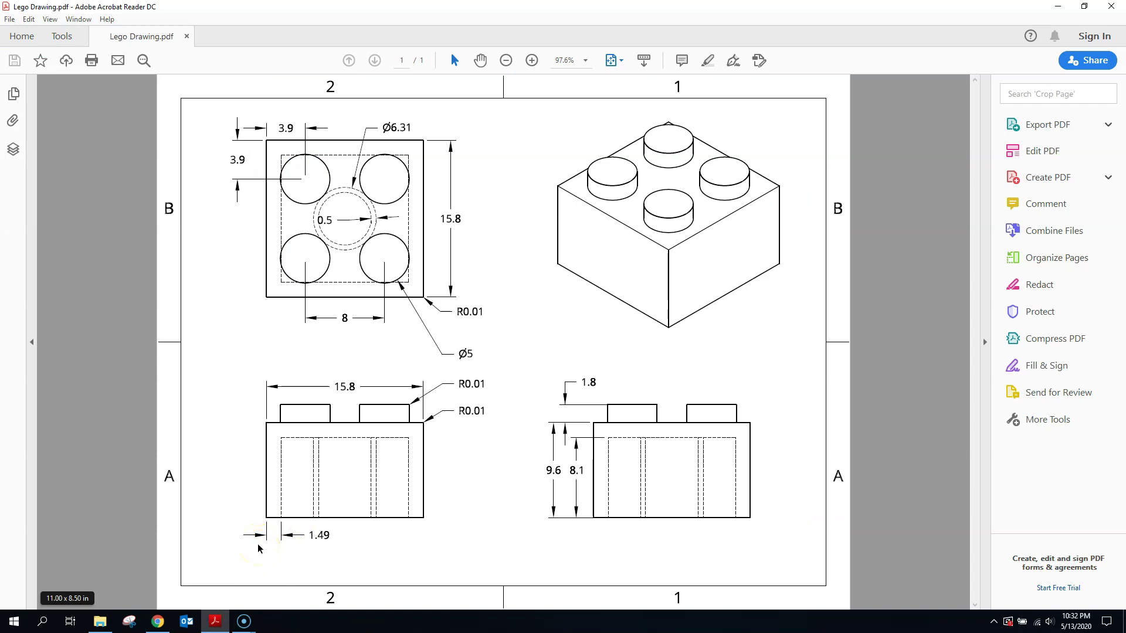
left_click(167, 623)
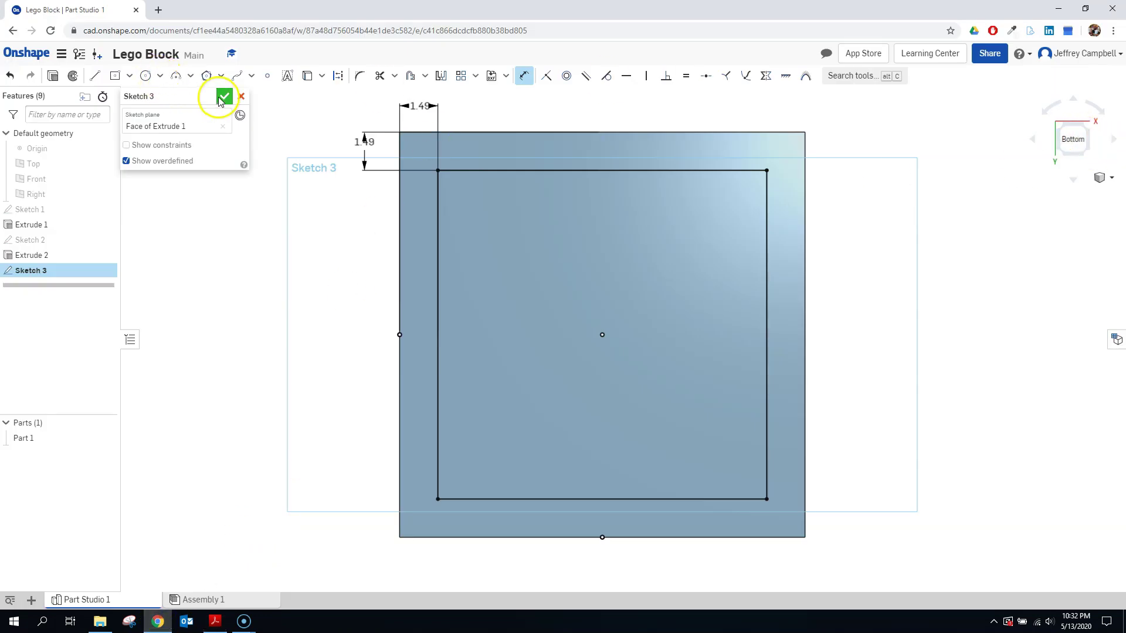
left_click(224, 98)
Check the cavity depth in the PDF drawing and extrude the inner rectangle 8.1 mm into the block, removing material.
left_click(1091, 130)
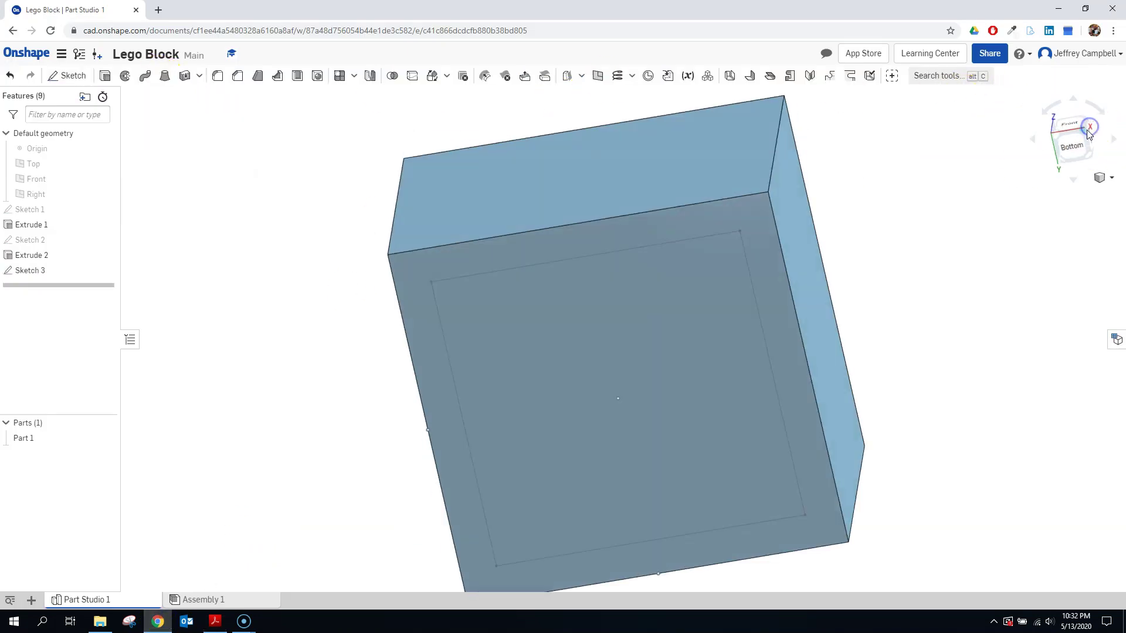
left_click(105, 78)
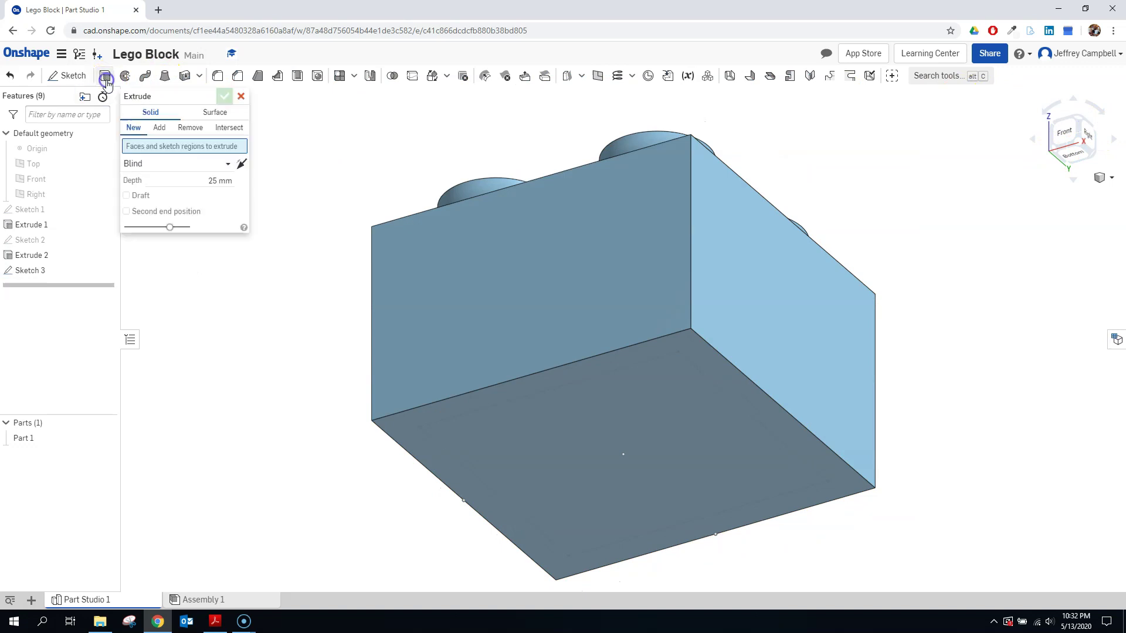
left_click(605, 421)
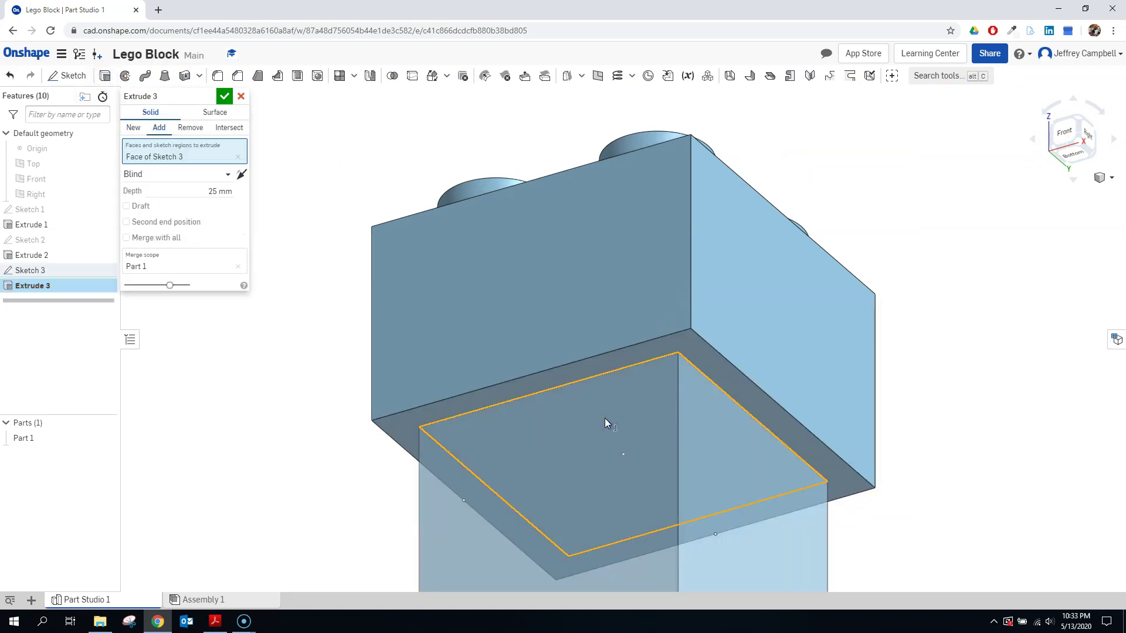
left_click(191, 132)
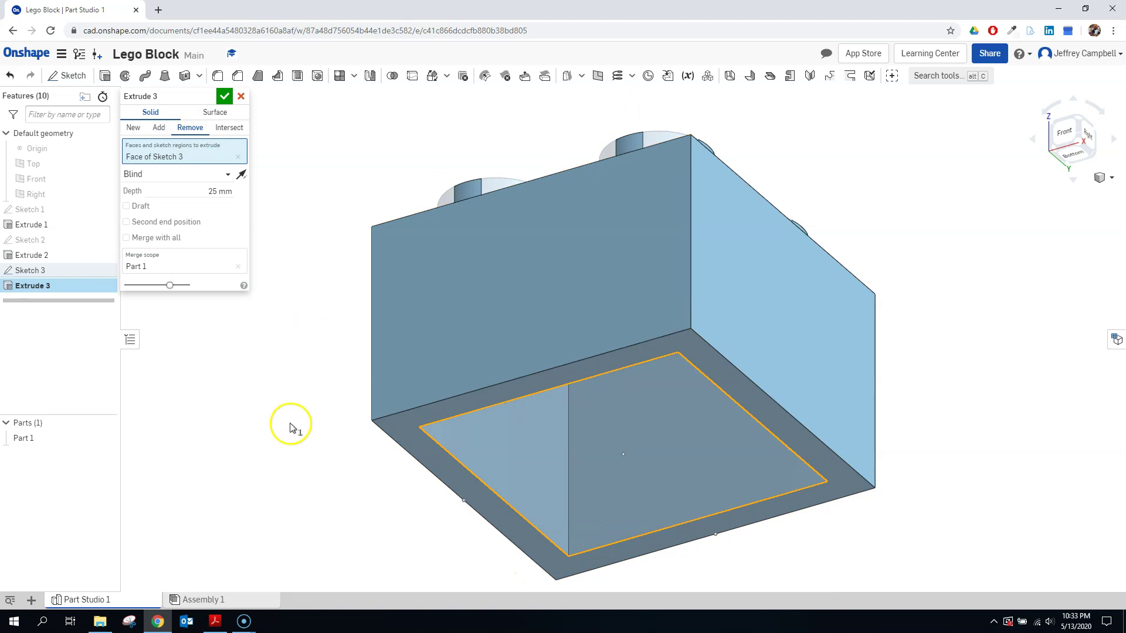
left_click(214, 621)
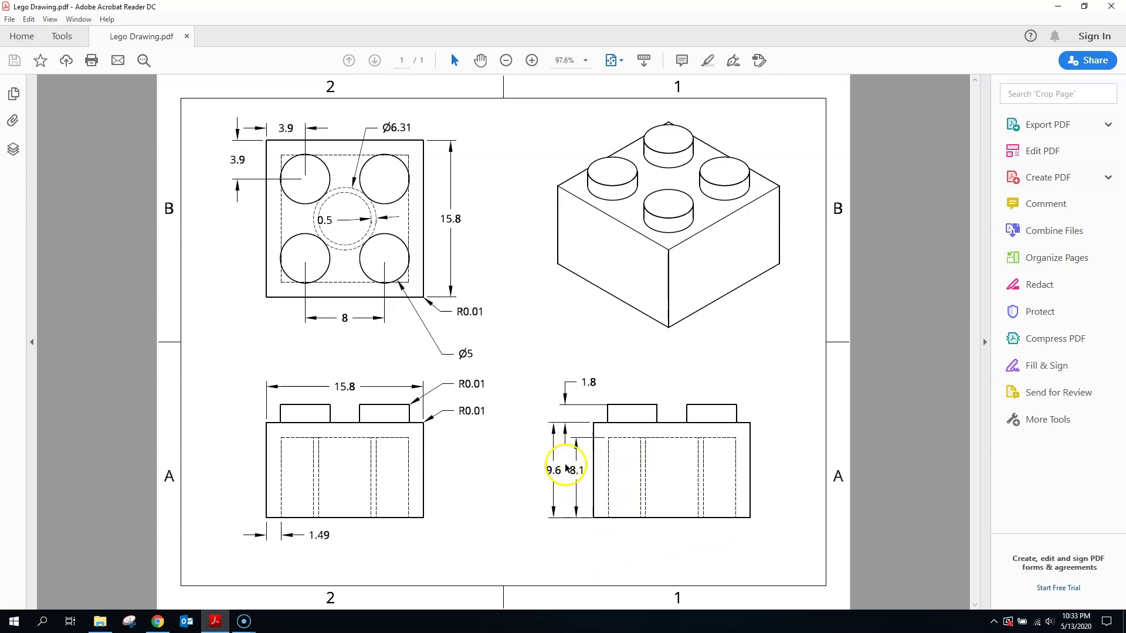
left_click(157, 620)
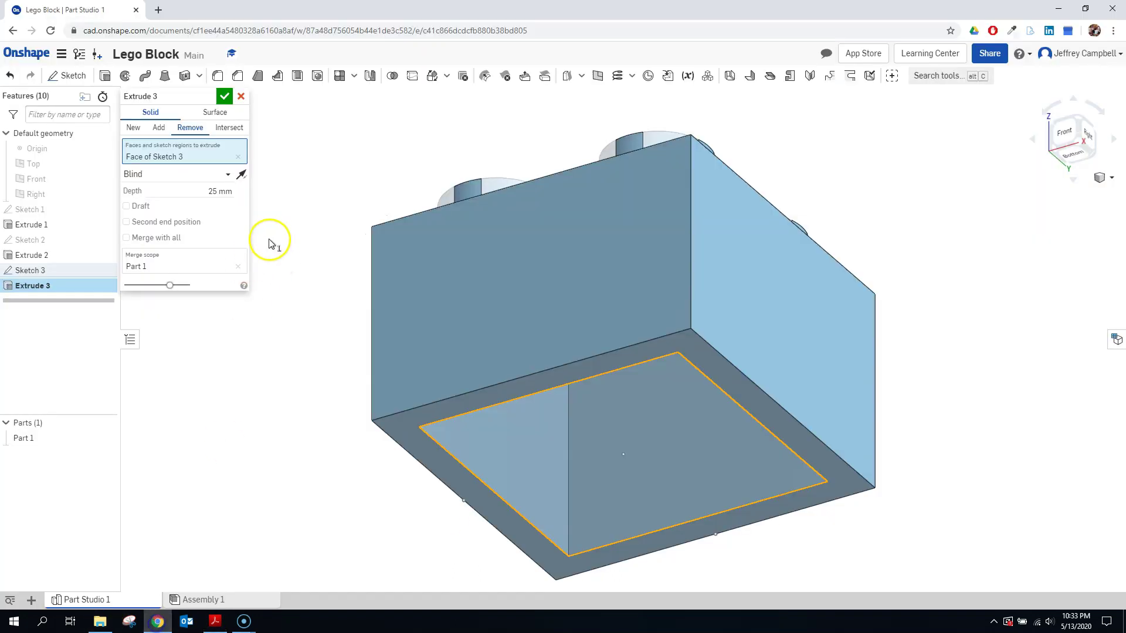
left_click(223, 190)
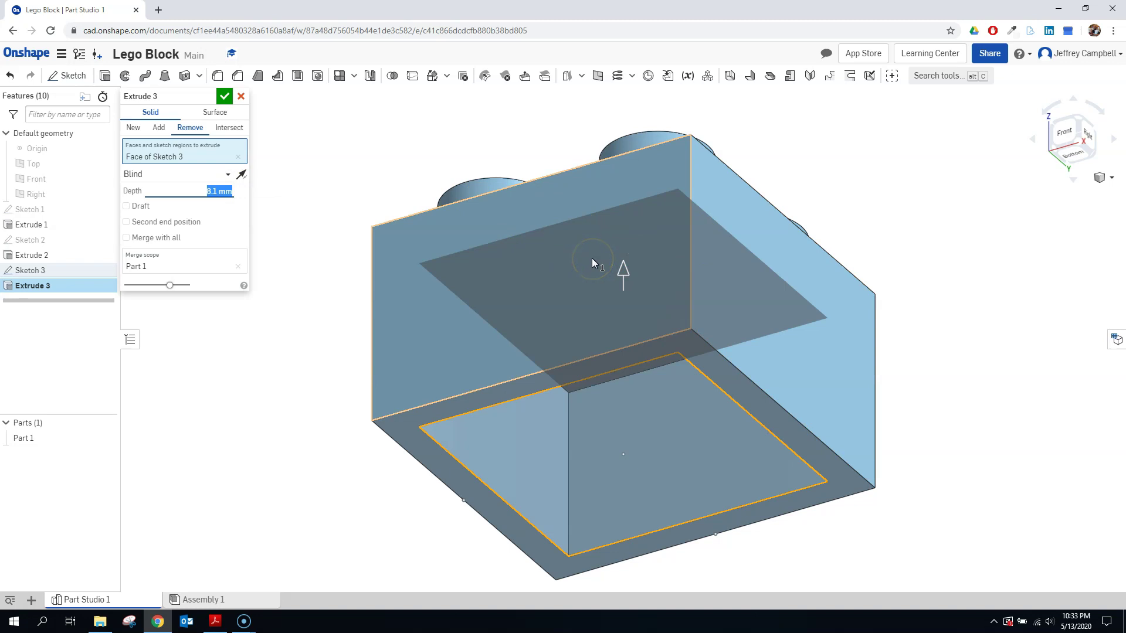
left_click(227, 98)
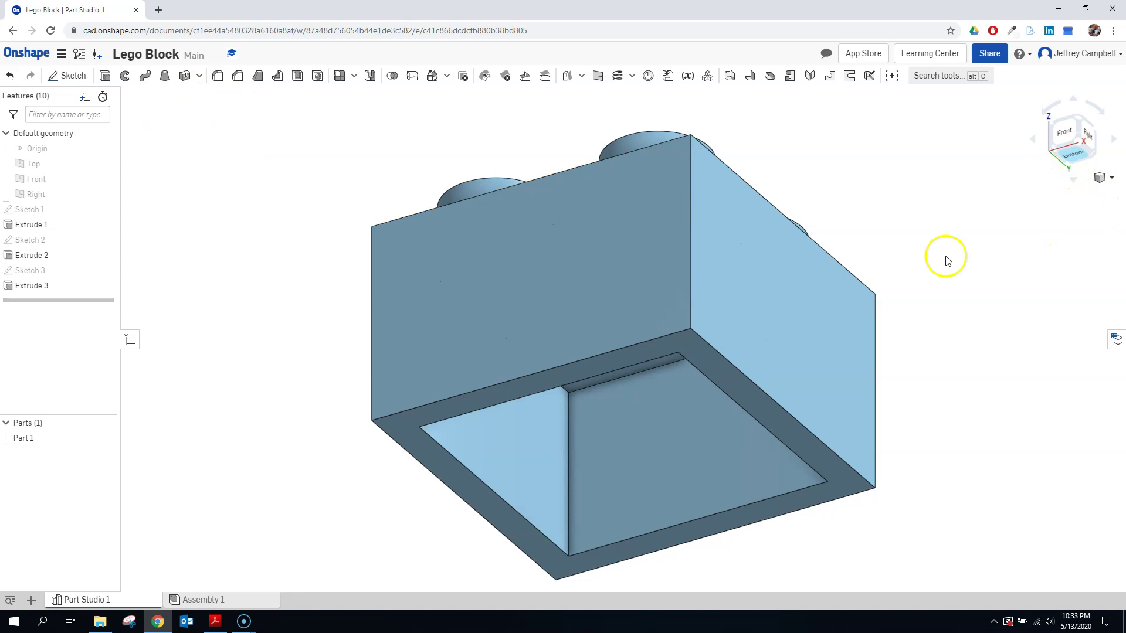
Check the center tube in the PDF drawing and start a new sketch on the cavity's inner face, viewed straight from the bottom.
left_click(218, 627)
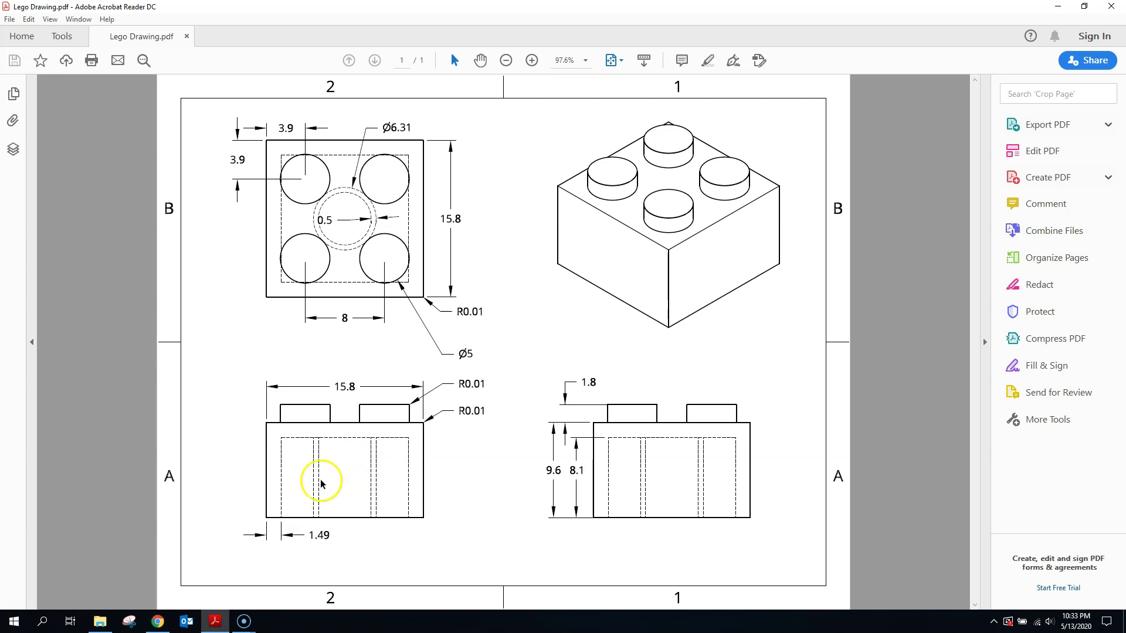
left_click(157, 620)
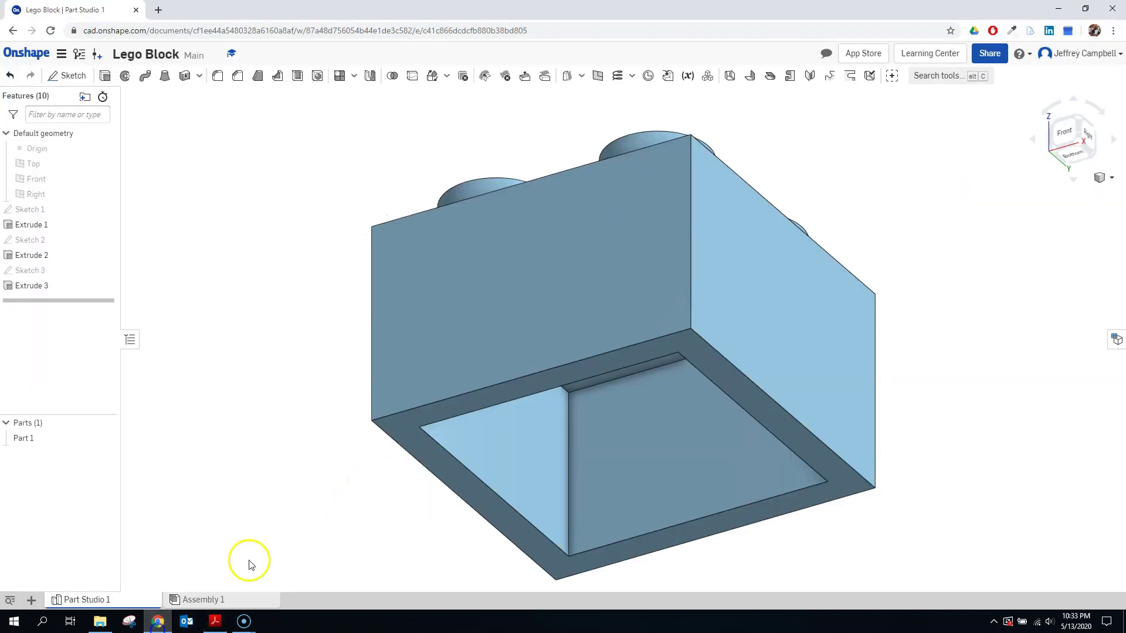
left_click(1072, 154)
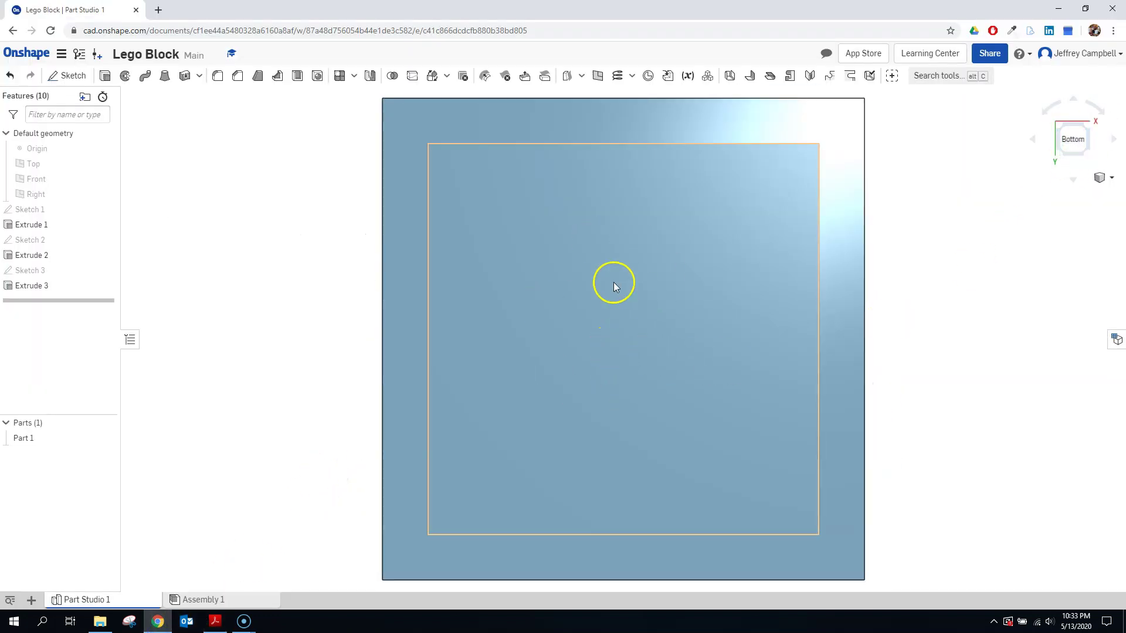
left_click(65, 75)
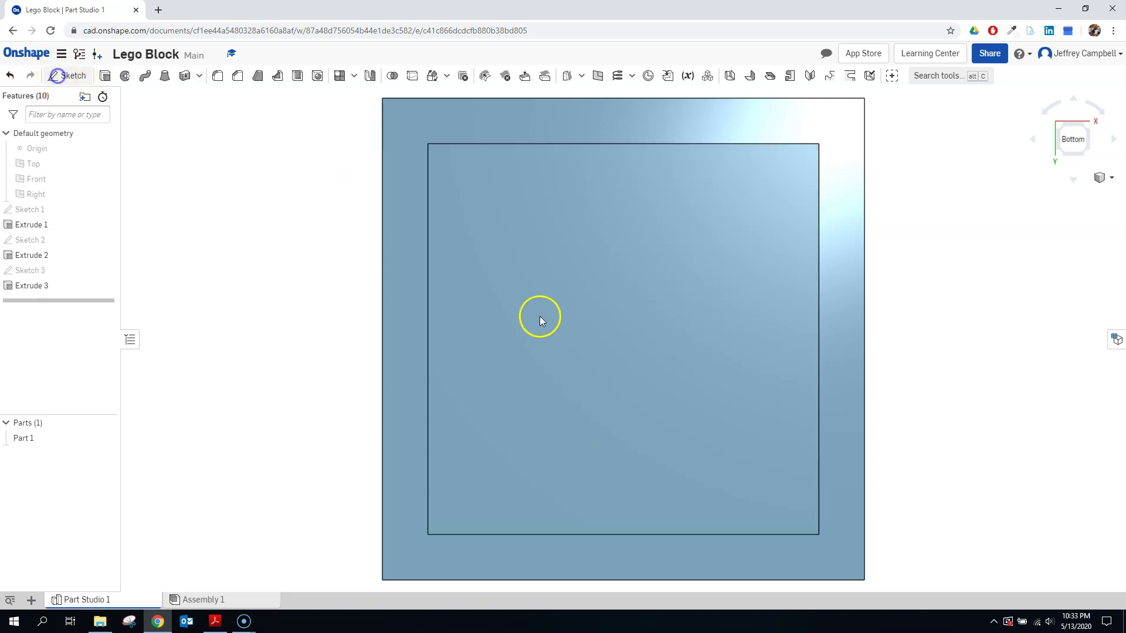
left_click(596, 316)
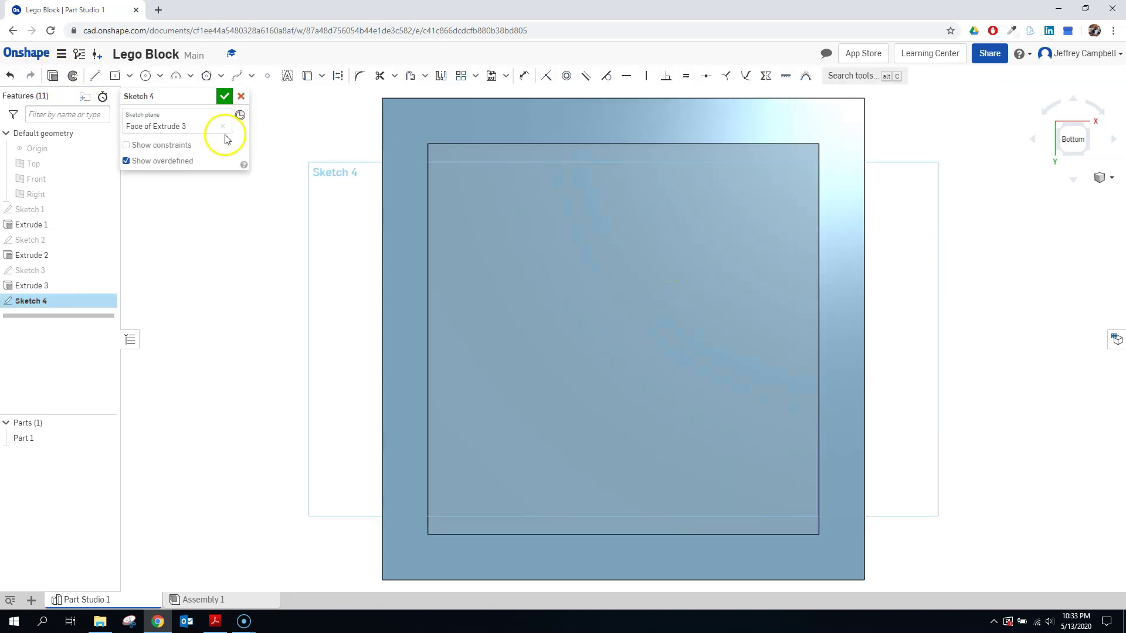
left_click(1088, 128)
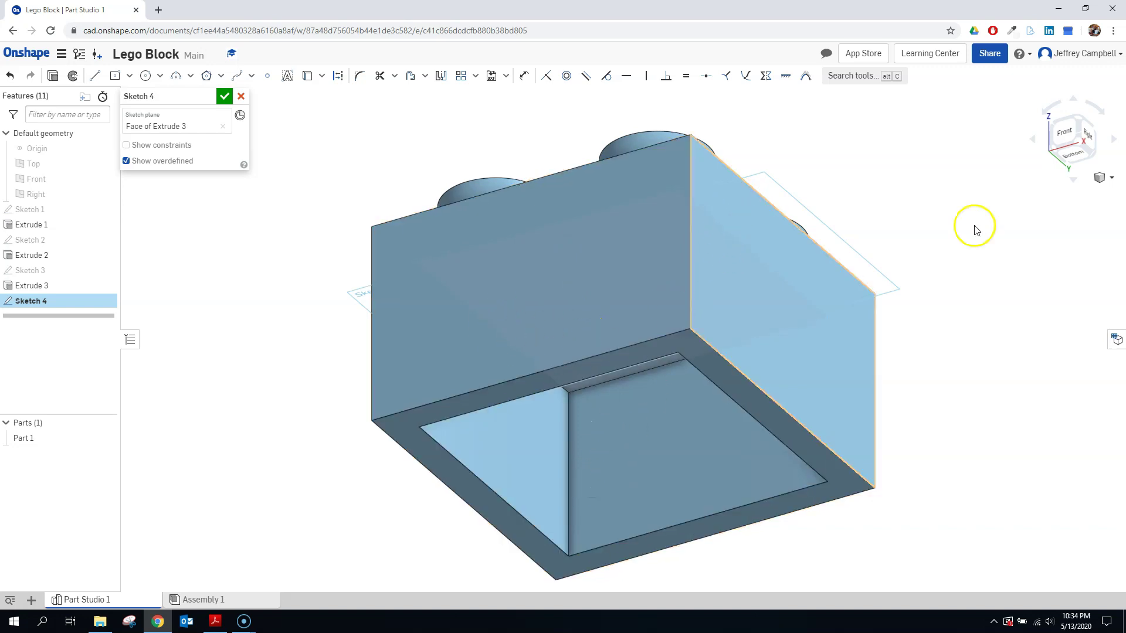
left_click(1077, 152)
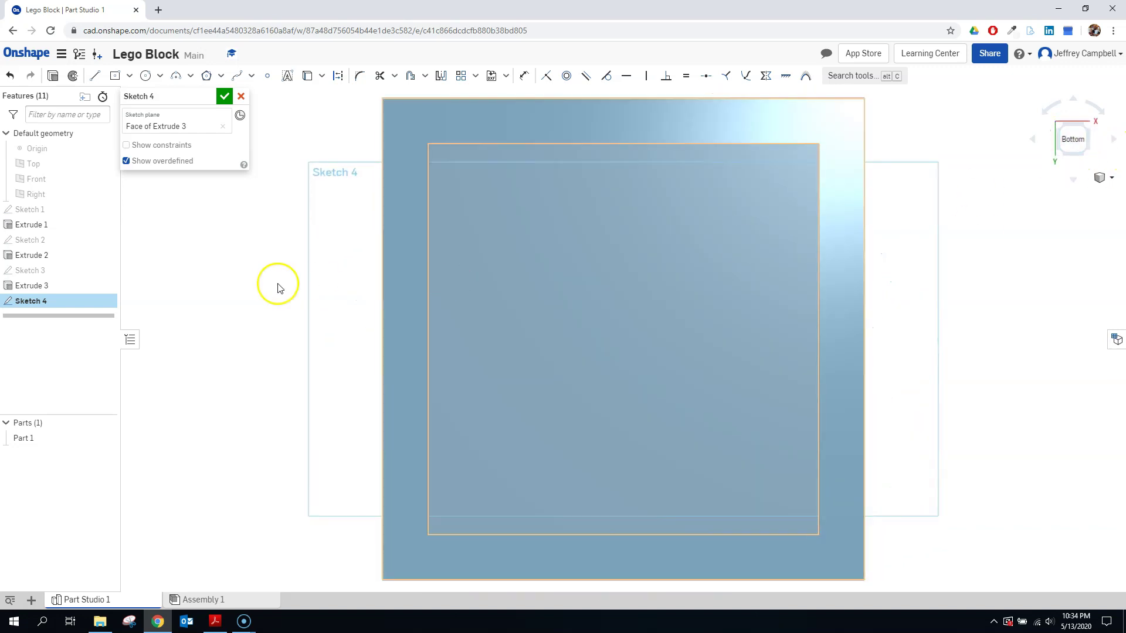
Draw a circle at the center of the cavity face and set its diameter to 6.31 mm as given in the PDF drawing.
left_click(145, 76)
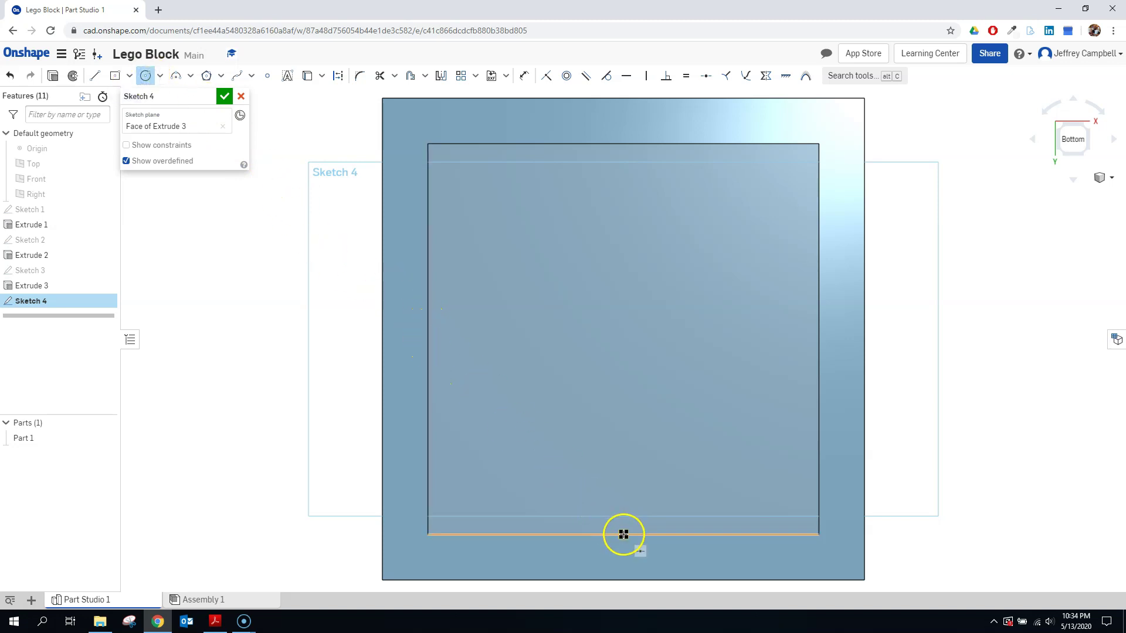
left_click(623, 338)
left_click(707, 224)
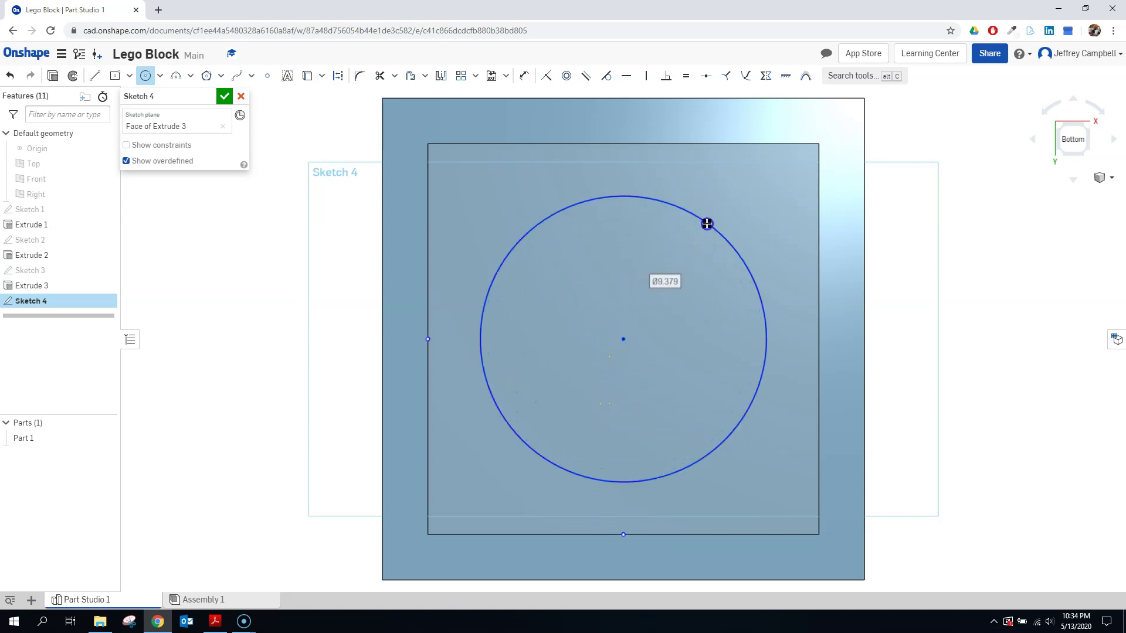
left_click(217, 623)
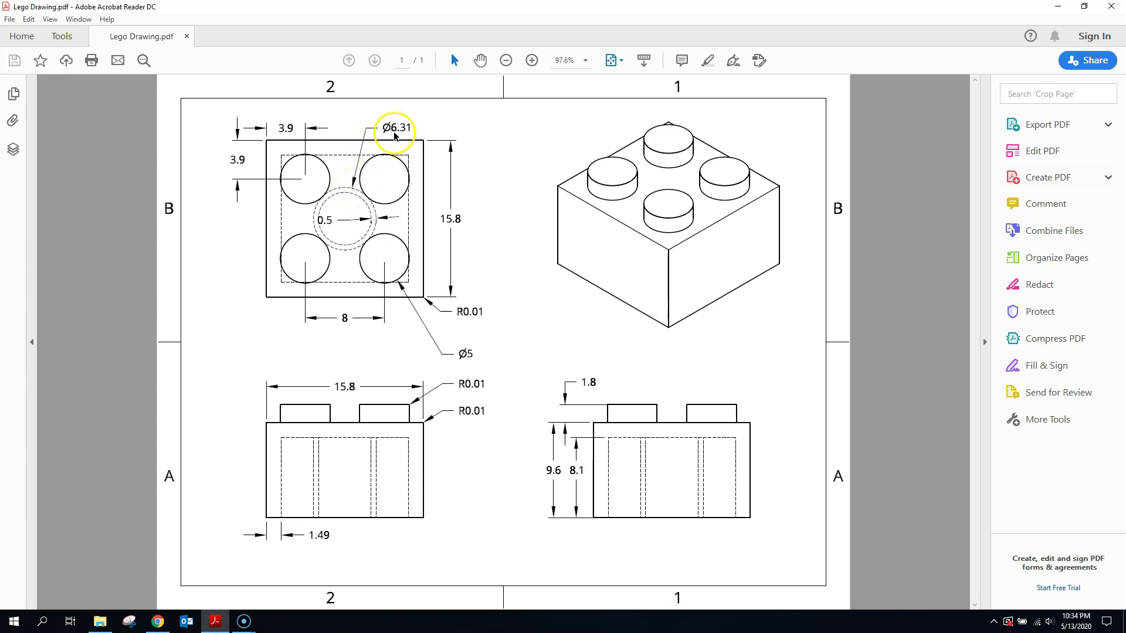
left_click(157, 622)
type("6")
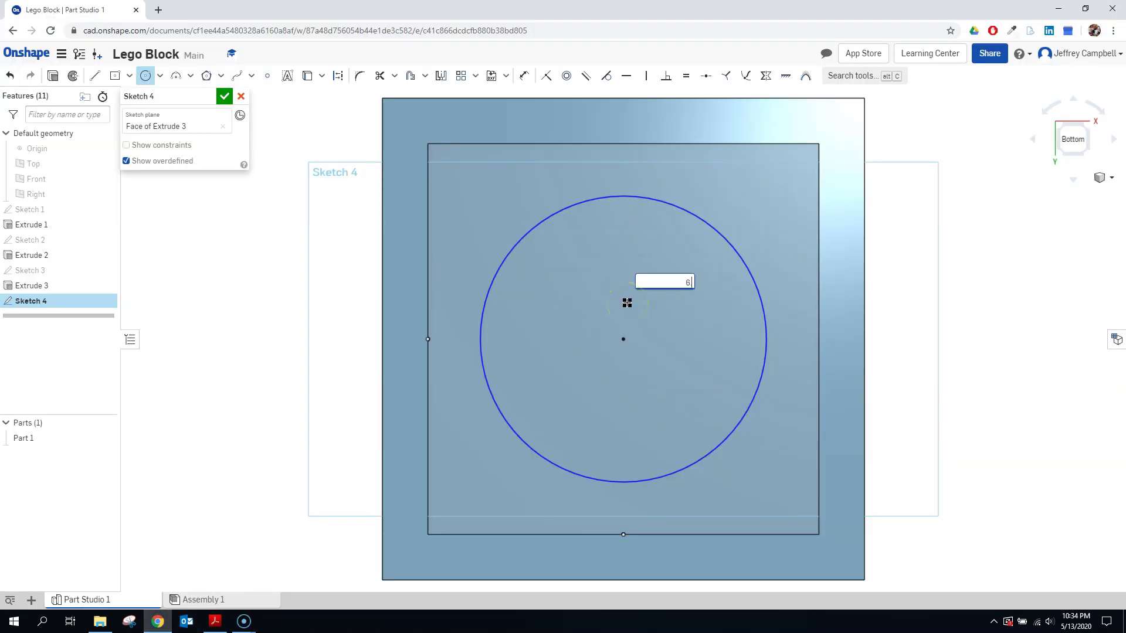
type(".31")
key("Return")
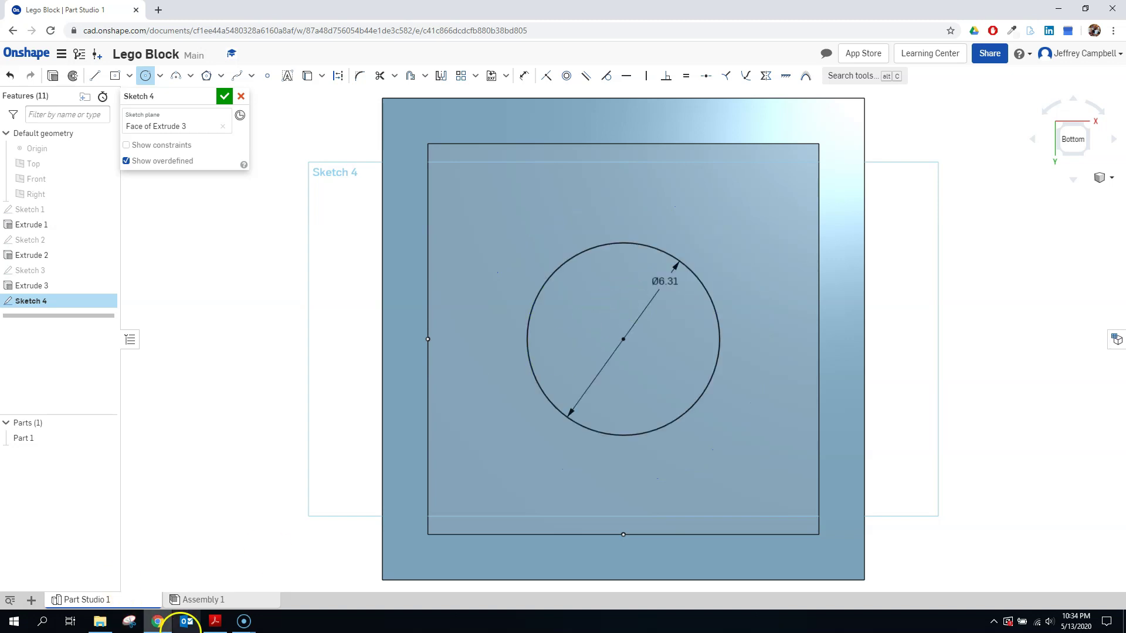
Check the tube wall thickness in the PDF drawing and draw a concentric inner circle about 4.99 mm in diameter.
left_click(216, 623)
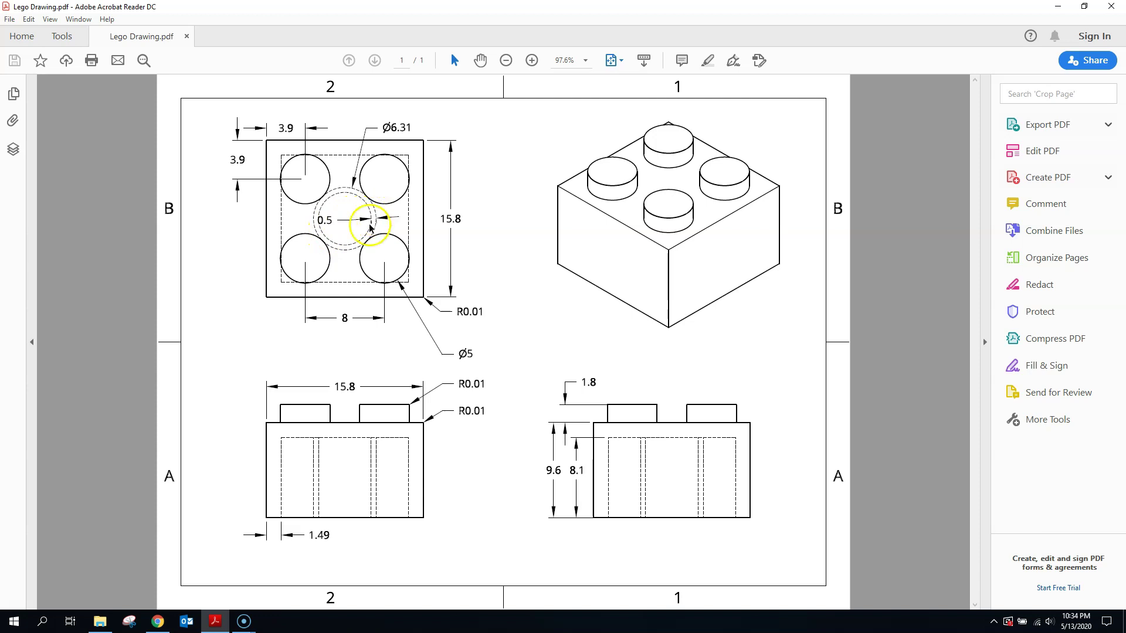
left_click(158, 621)
left_click(146, 76)
left_click(623, 339)
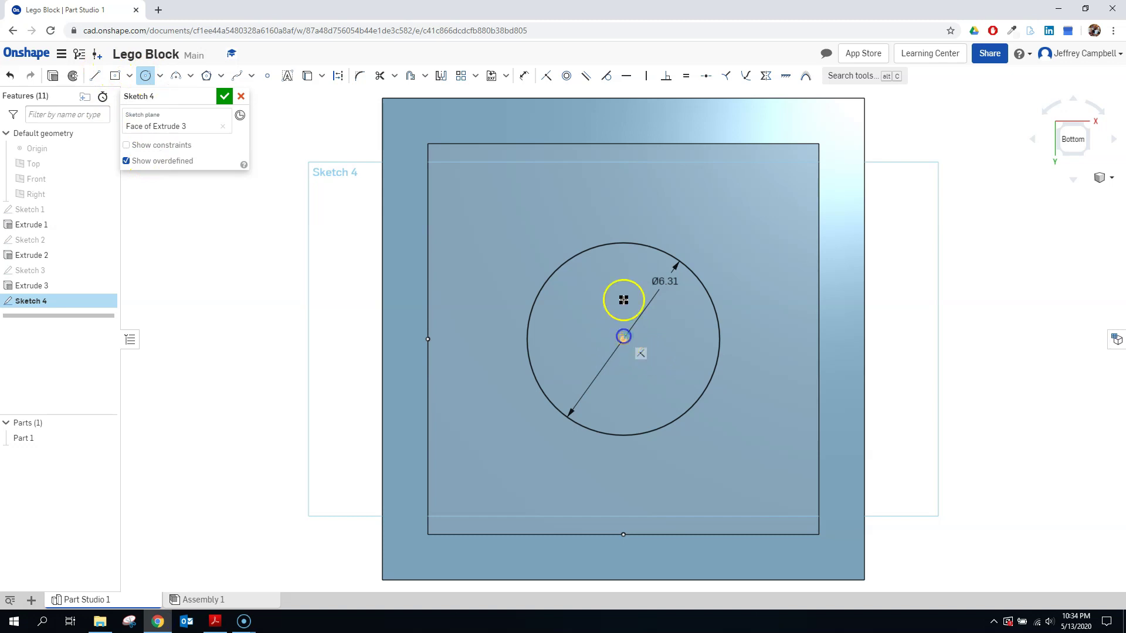
left_click(631, 265)
Dimension the gap between the inner and outer circles as 0.5 mm and finish the sketch.
left_click(524, 76)
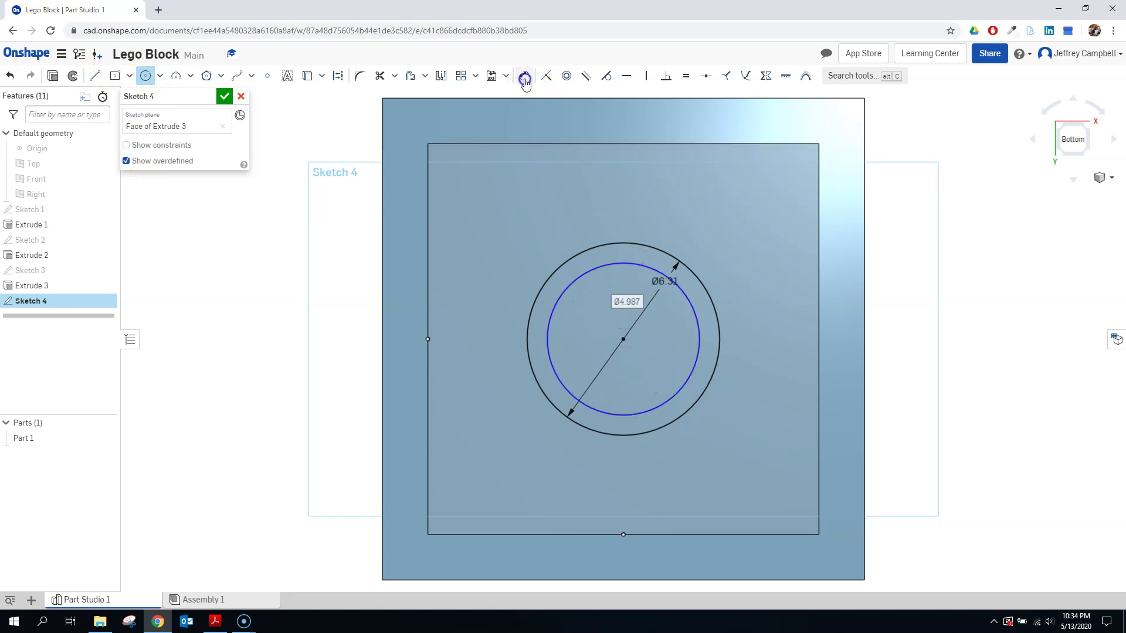
left_click(612, 264)
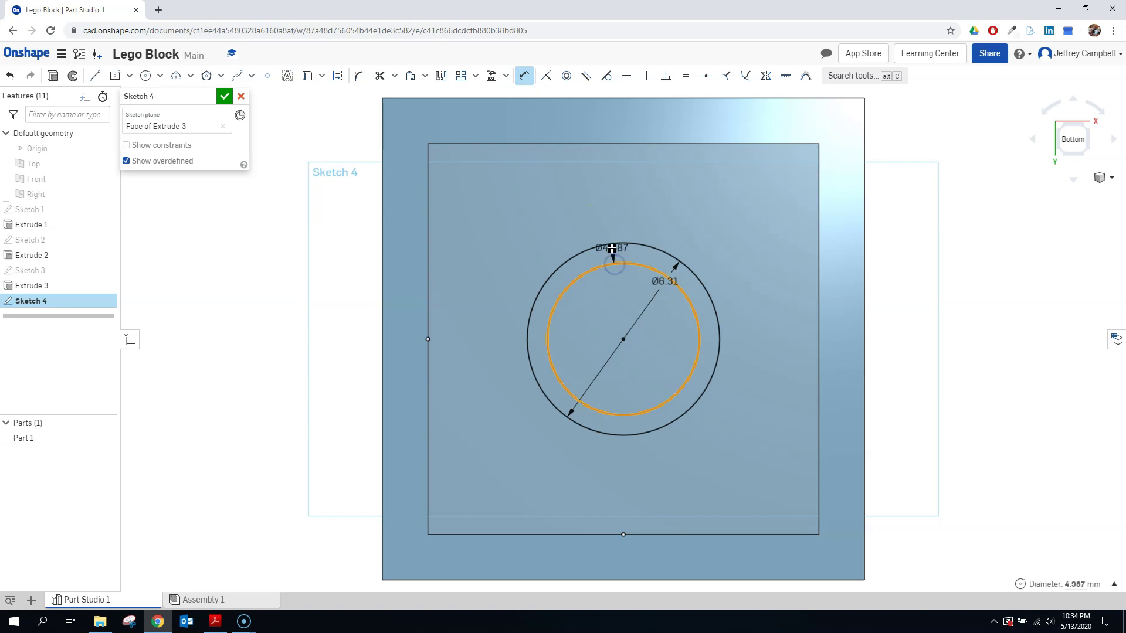
left_click(612, 244)
left_click(714, 220)
key("Return")
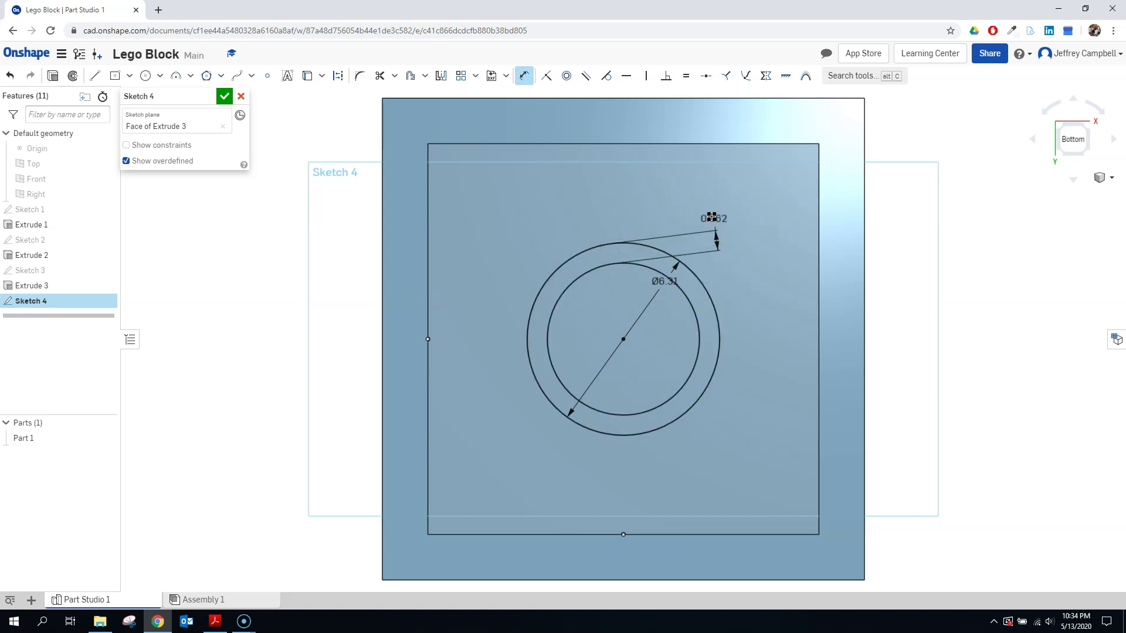
left_click(224, 98)
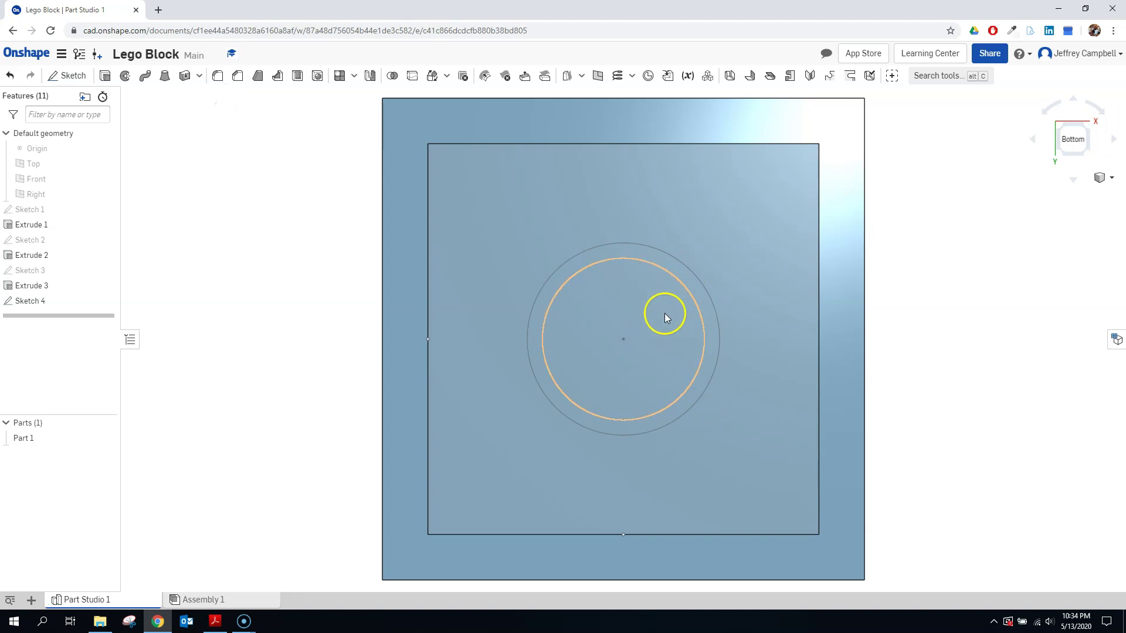
Extrude the ring between the two circles up to the block's bottom rim face, adding it to the existing part.
left_click(105, 76)
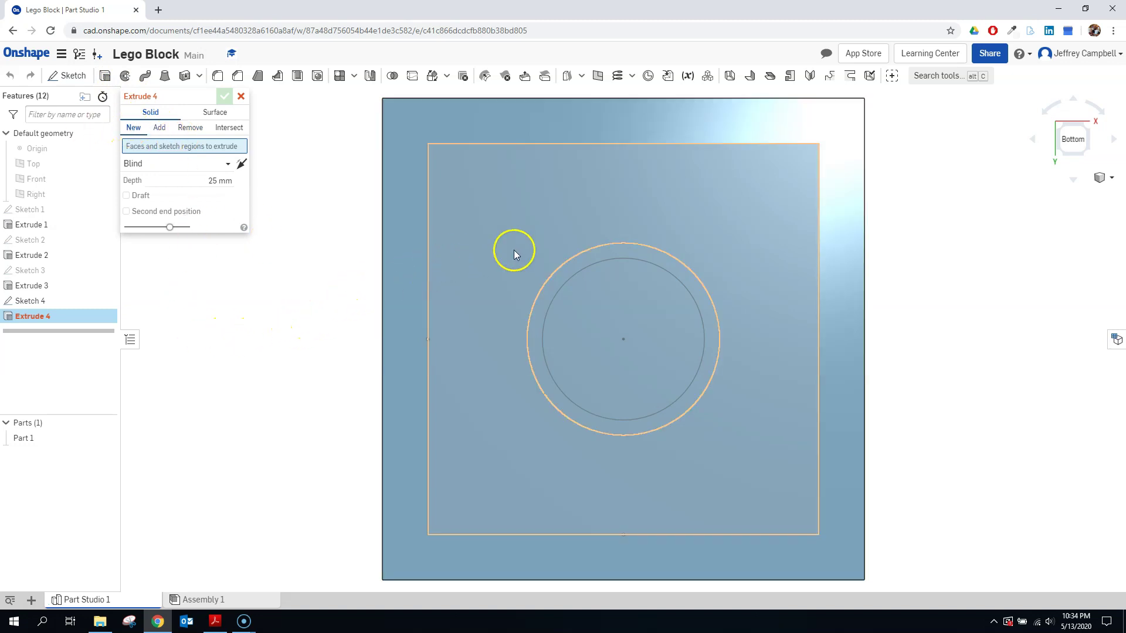
left_click(593, 255)
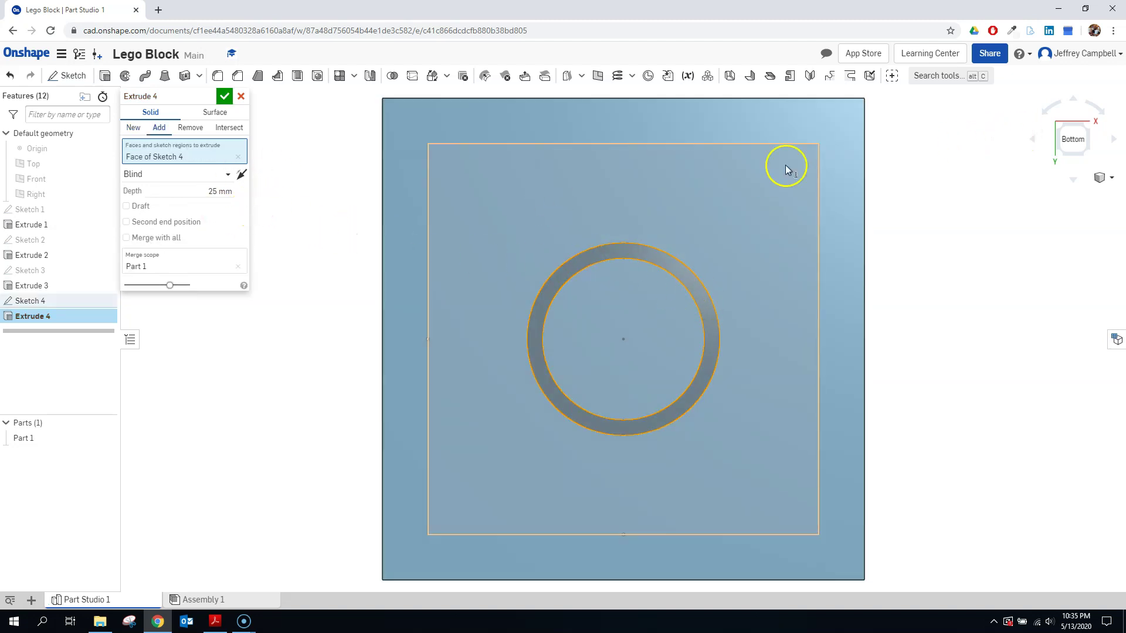
left_click(1083, 124)
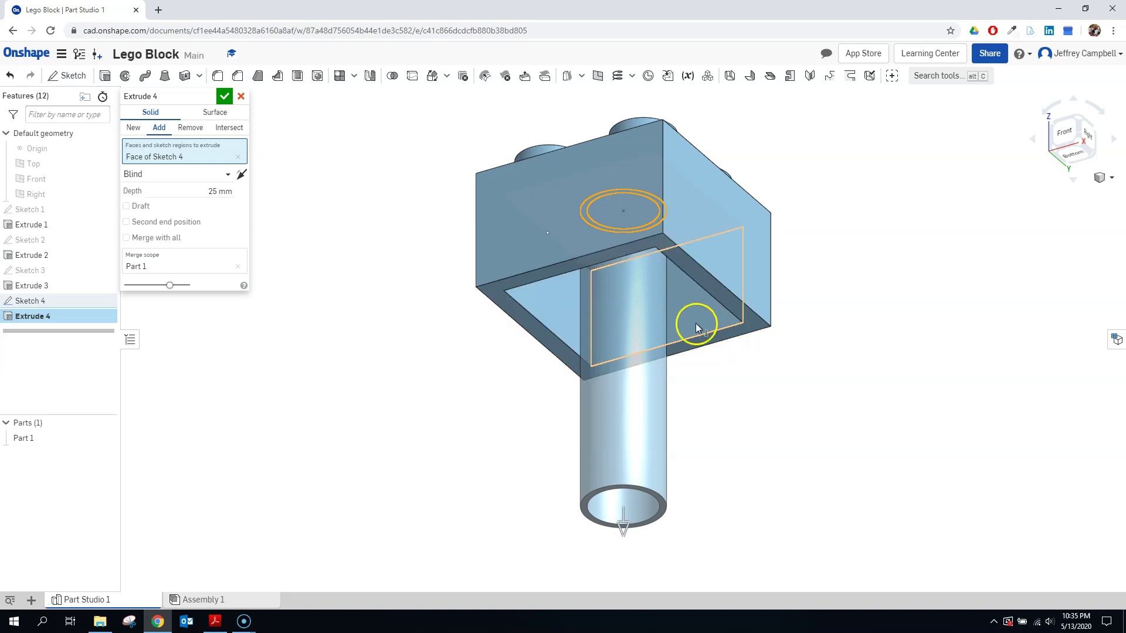
left_click_drag(625, 536, 624, 416)
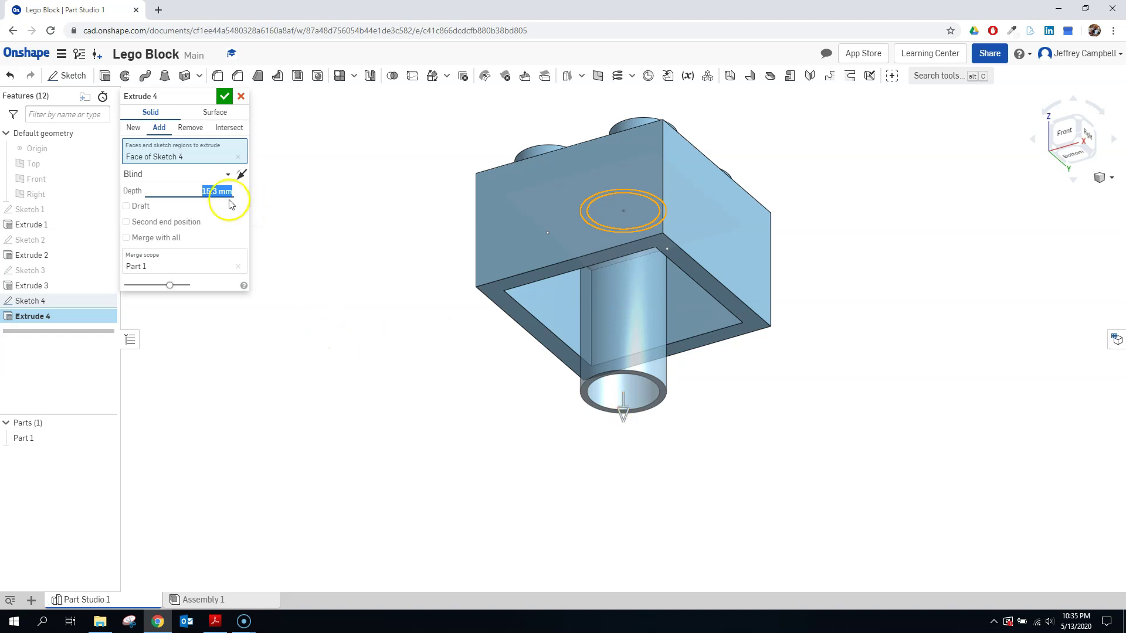
left_click(227, 175)
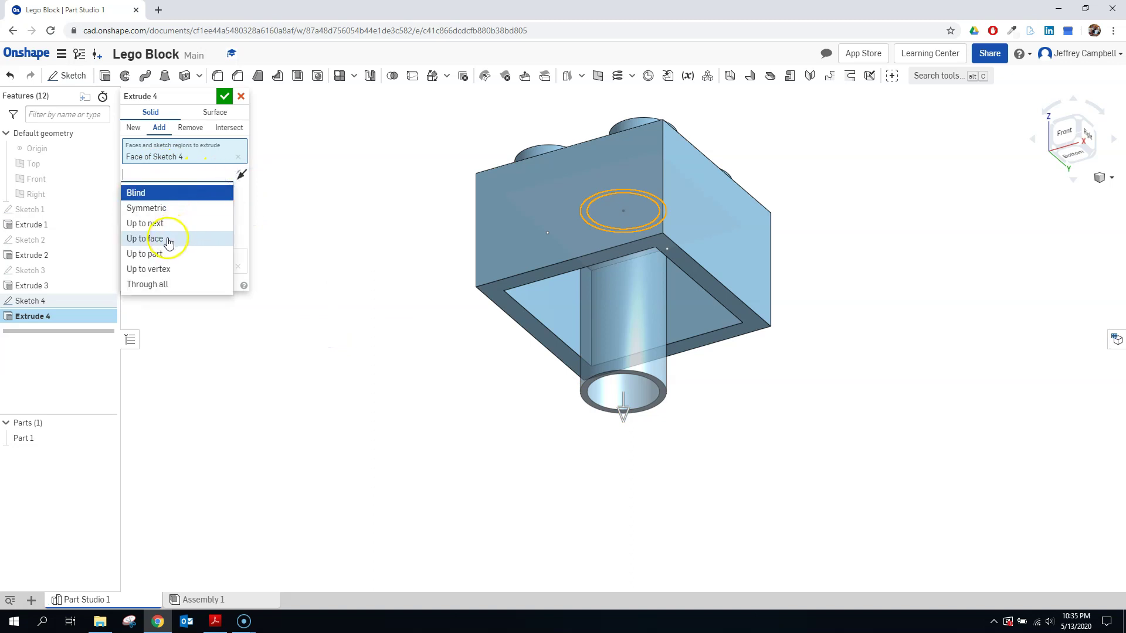
left_click(167, 240)
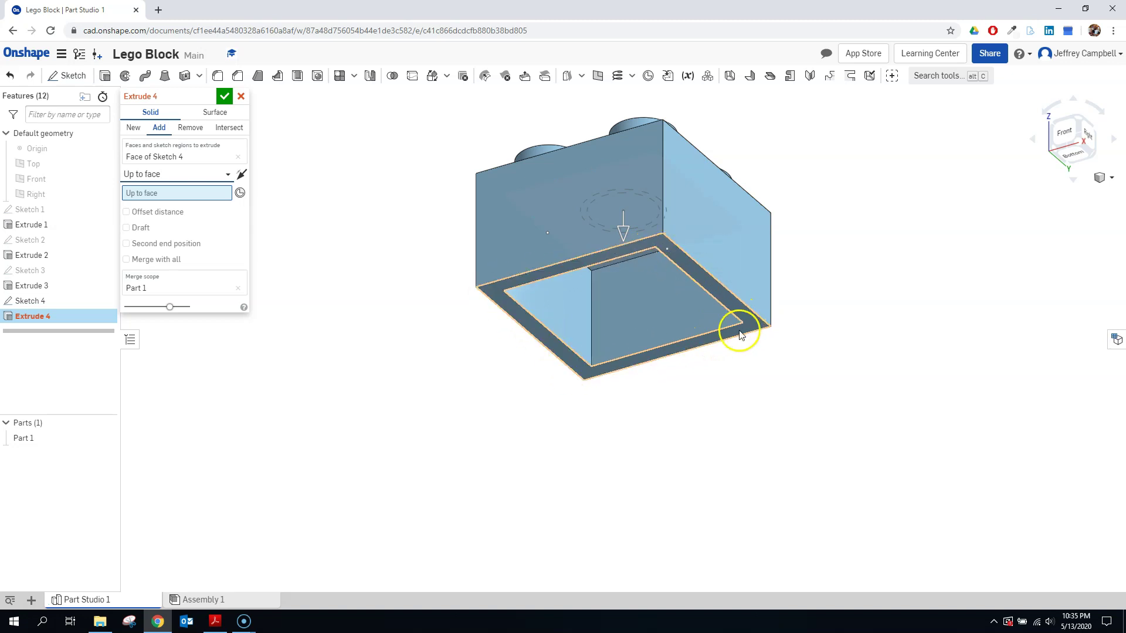
left_click(551, 346)
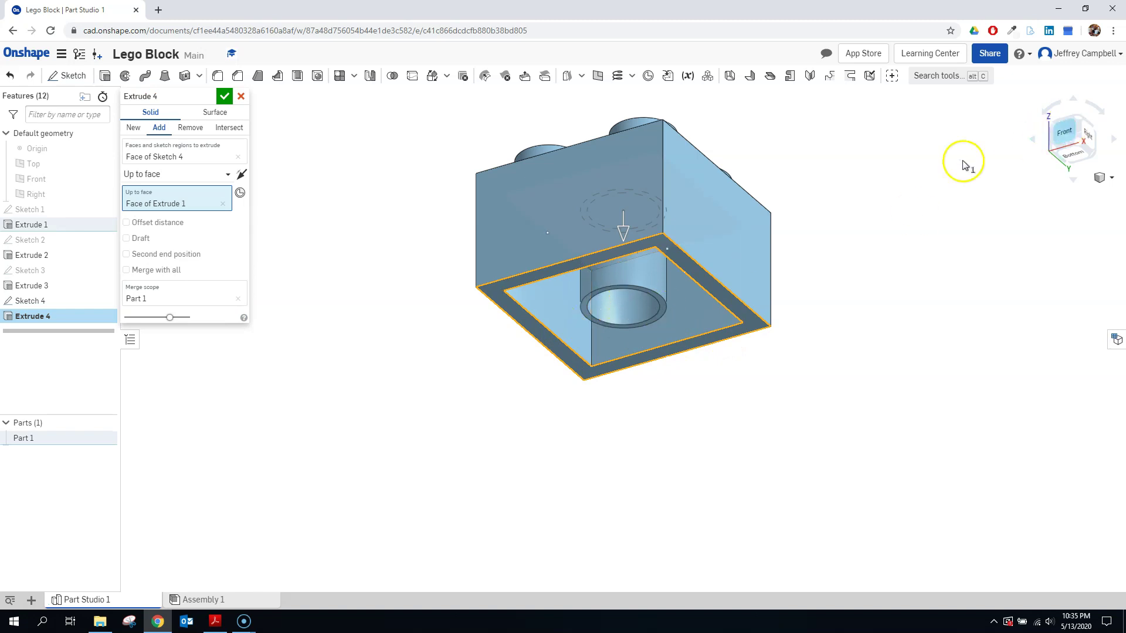
left_click(224, 96)
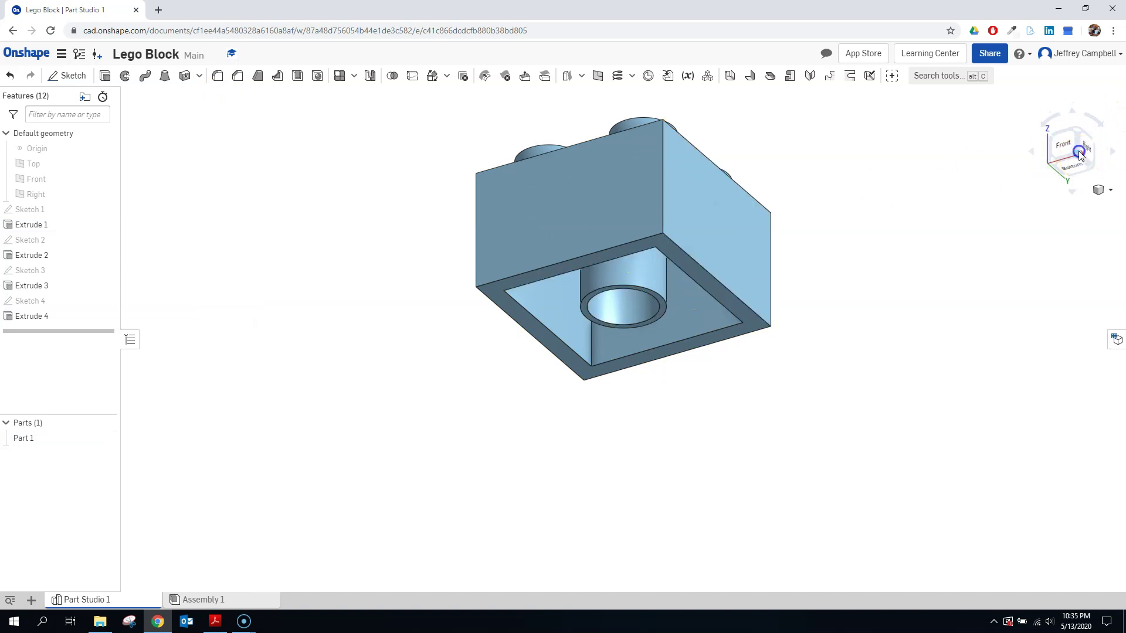
Check the corner radius in the PDF drawing and start a 0.01 mm fillet on the block's two front vertical edges.
left_click(1076, 120)
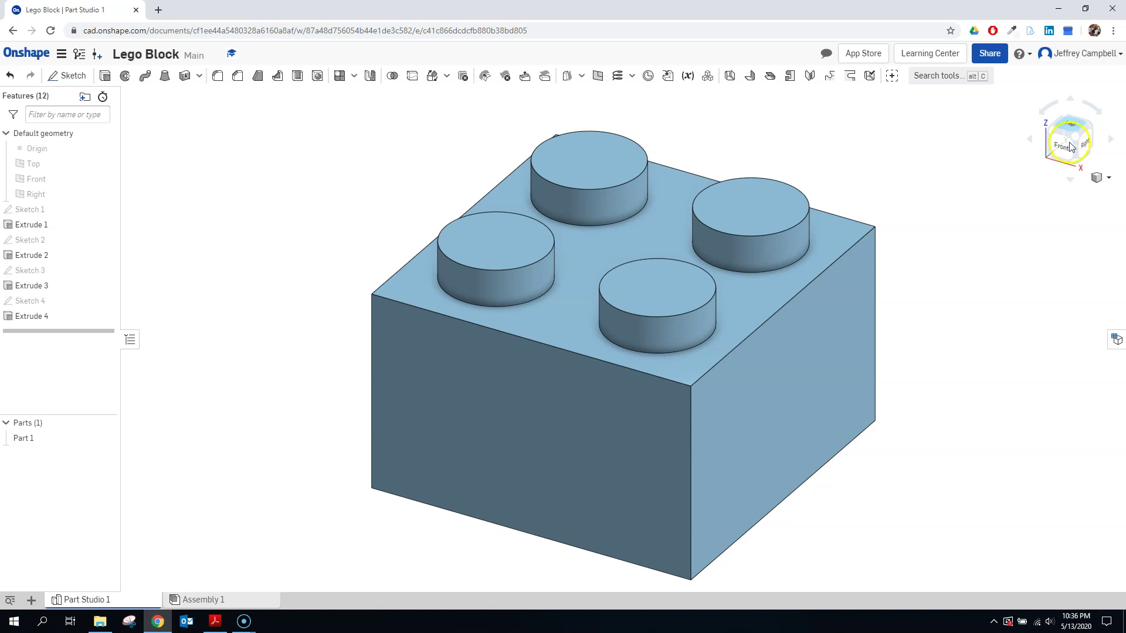
scroll(386, 286, "up", 3)
scroll(385, 286, "up", 5)
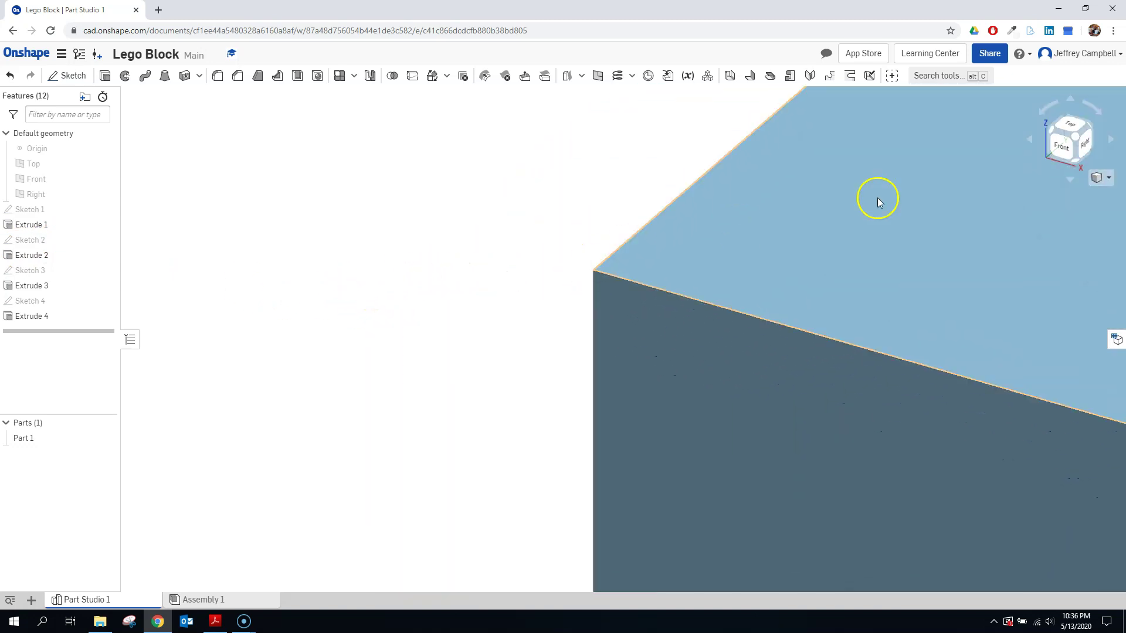
left_click(1074, 136)
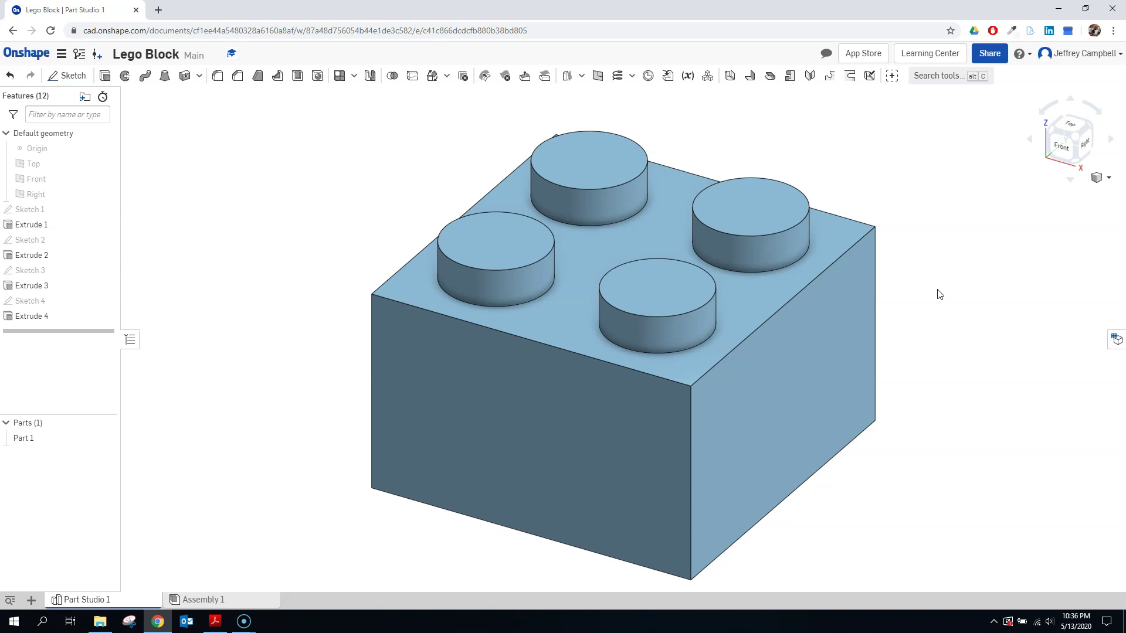
left_click(610, 246)
left_click(293, 302)
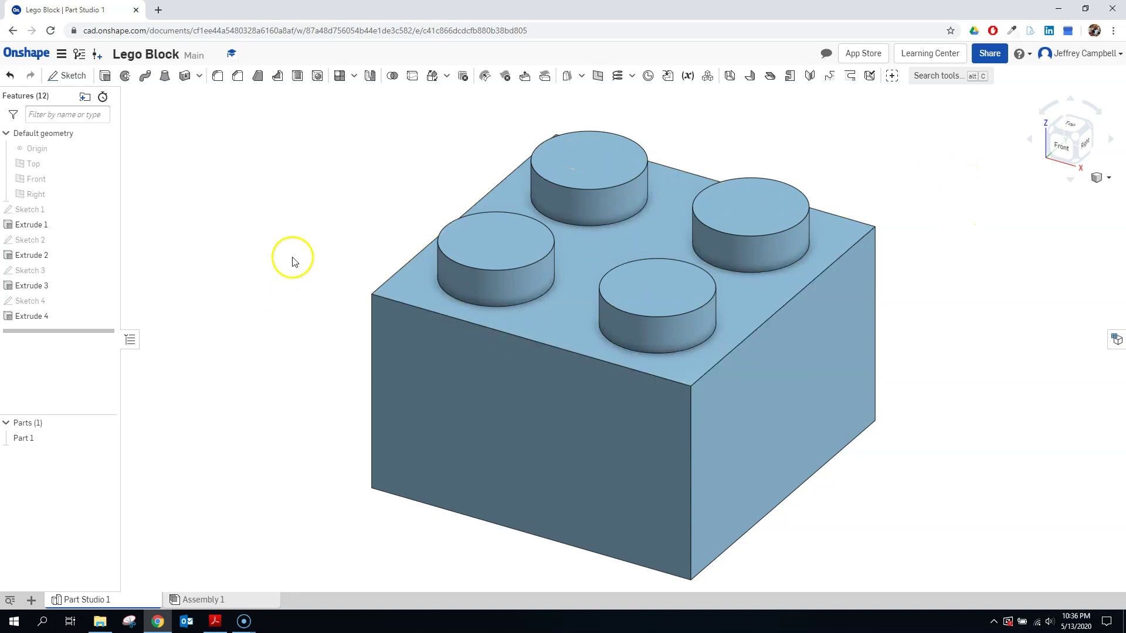
left_click(217, 77)
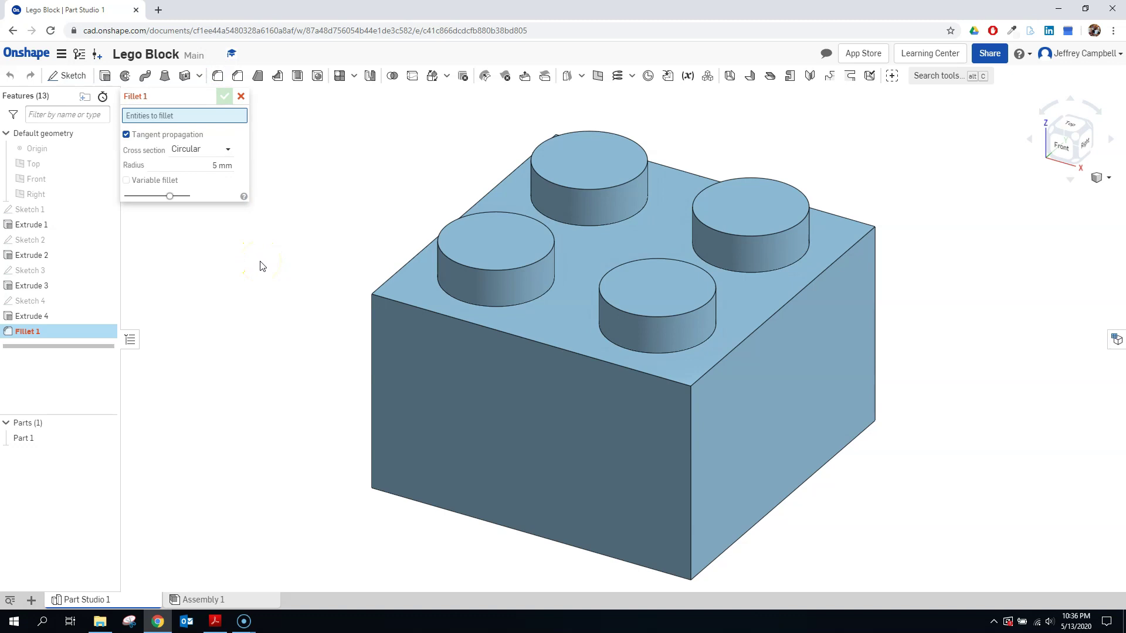
left_click(215, 621)
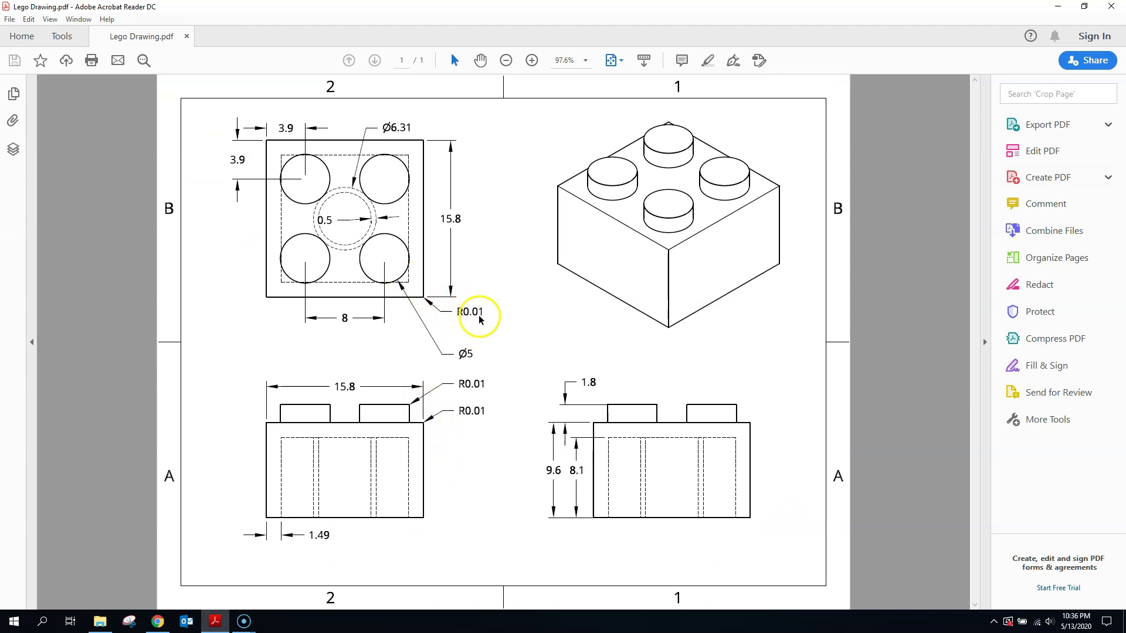
left_click(158, 624)
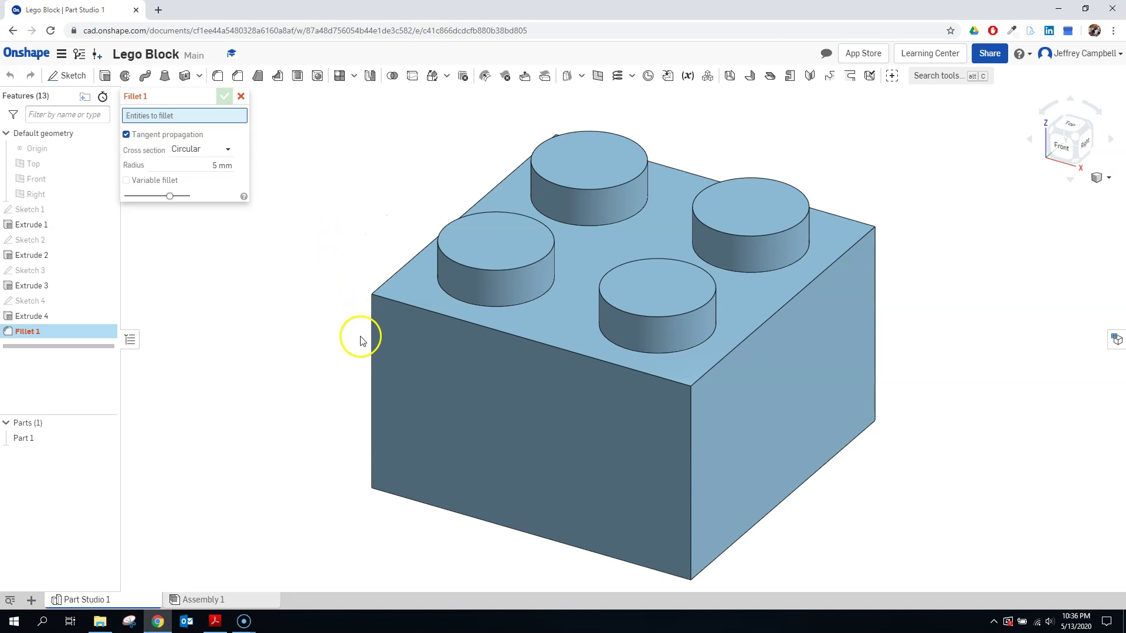
left_click(371, 332)
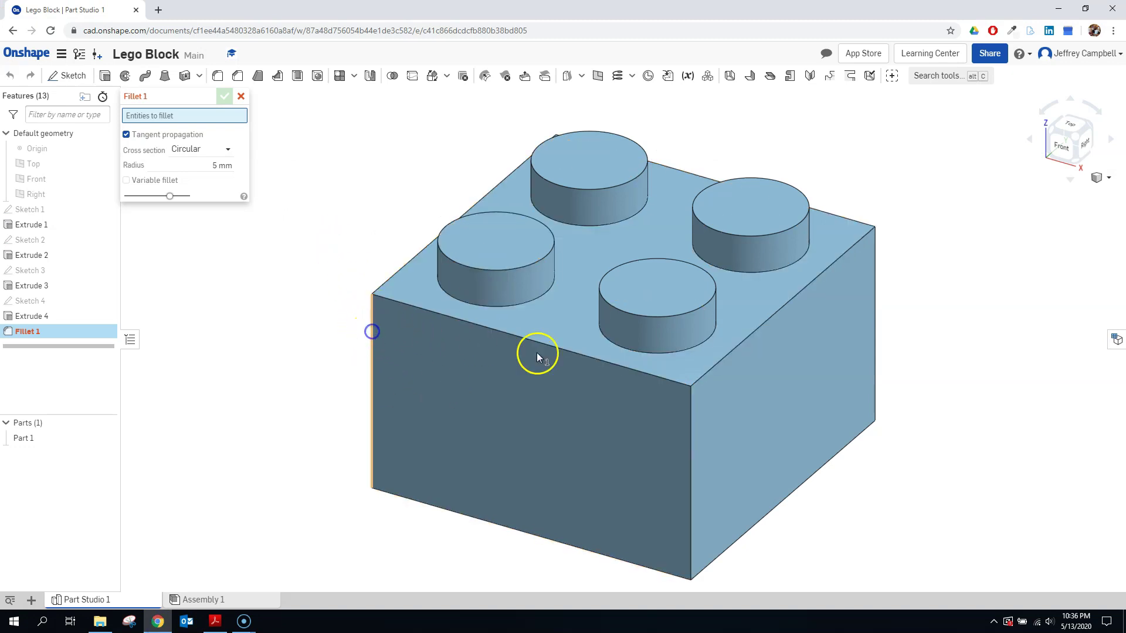
left_click(690, 423)
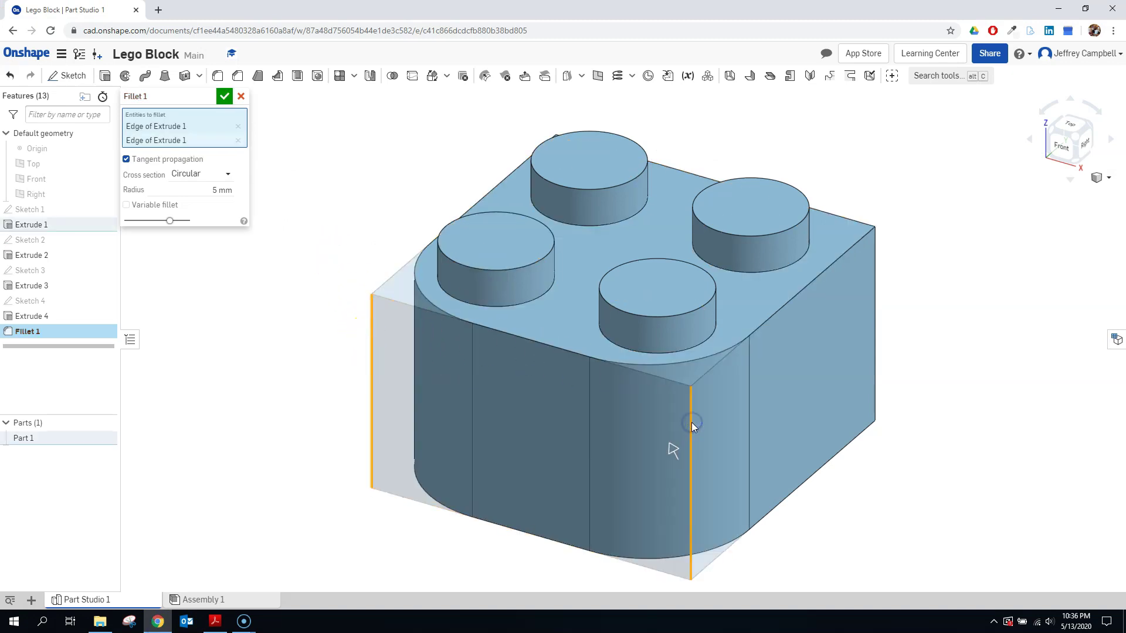
left_click(222, 190)
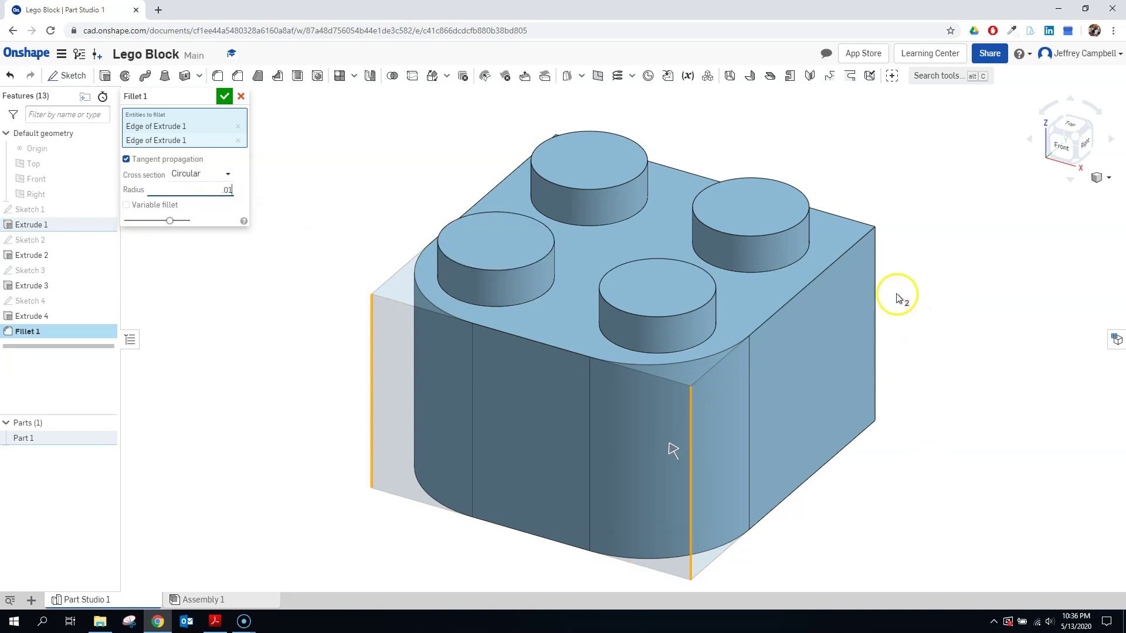
Add the block's two remaining vertical edges and its four upper outer edges to the fillet.
left_click(874, 307)
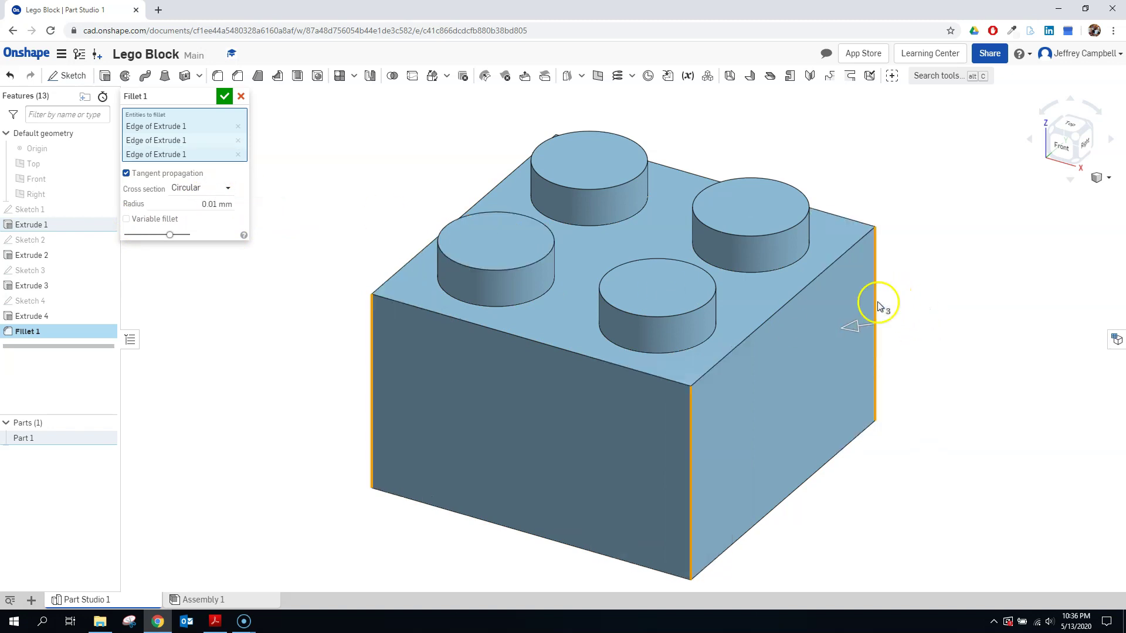
left_click(831, 213)
left_click(726, 351)
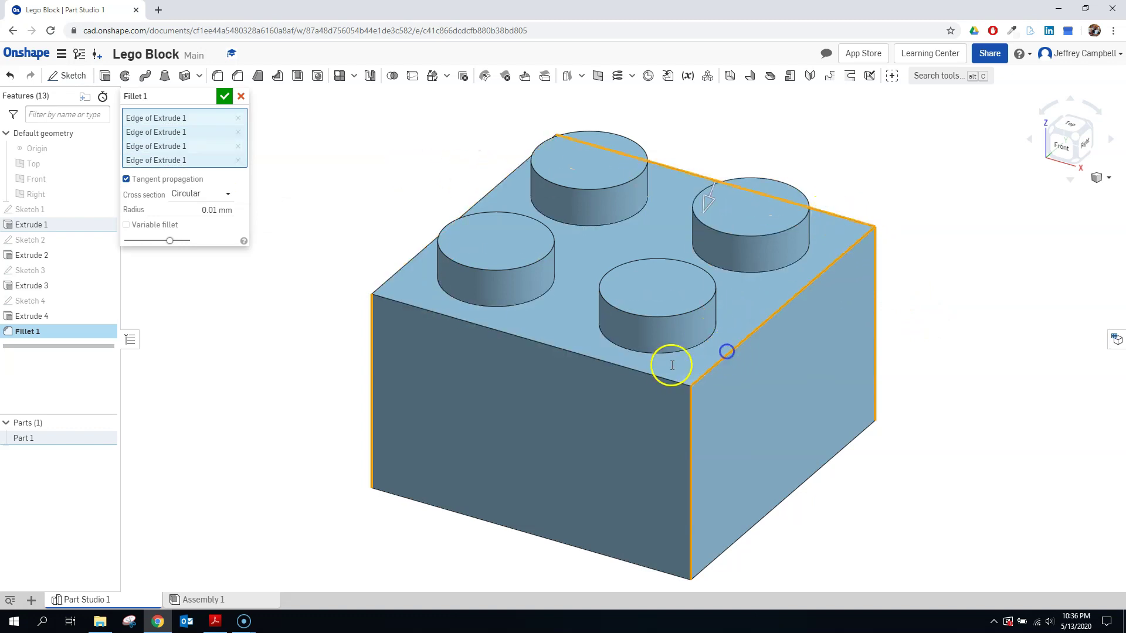
left_click(641, 373)
left_click(403, 266)
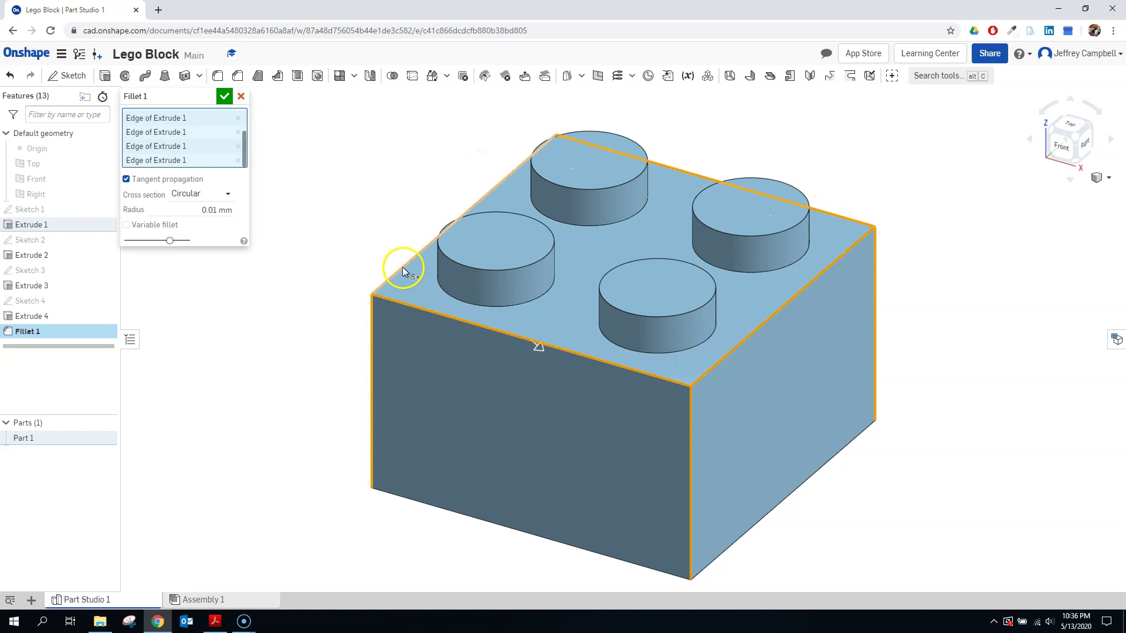
left_click_drag(1092, 130, 961, 159)
left_click(422, 392)
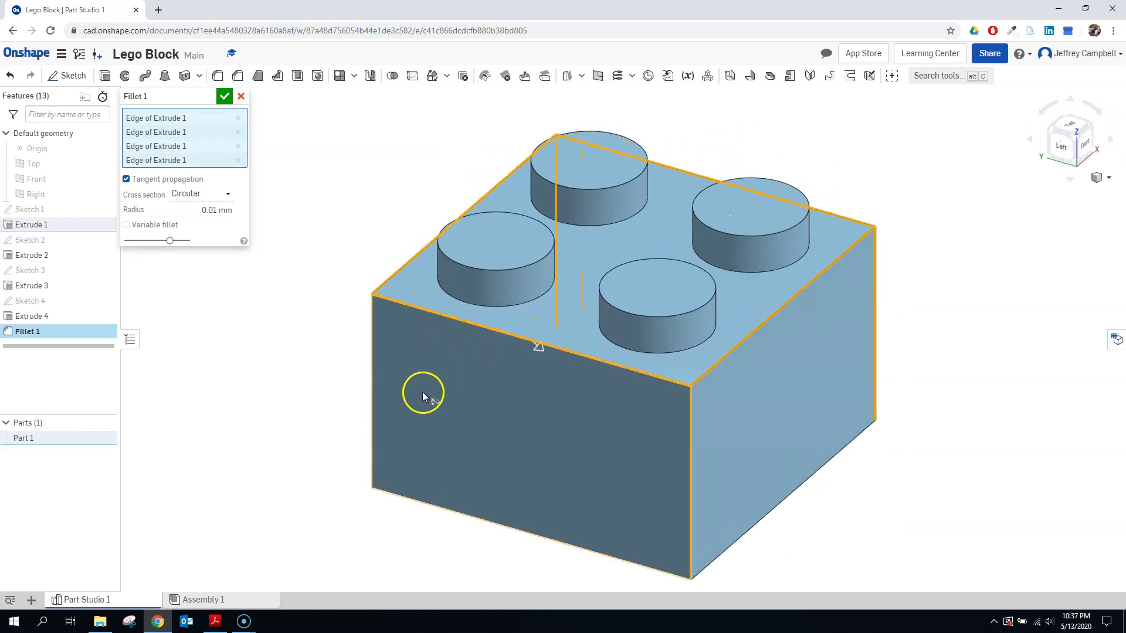
left_click(371, 416)
Add the top faces of all four studs to the fillet, recheck the radius in the PDF drawing and apply it.
left_click(512, 251)
left_click(603, 153)
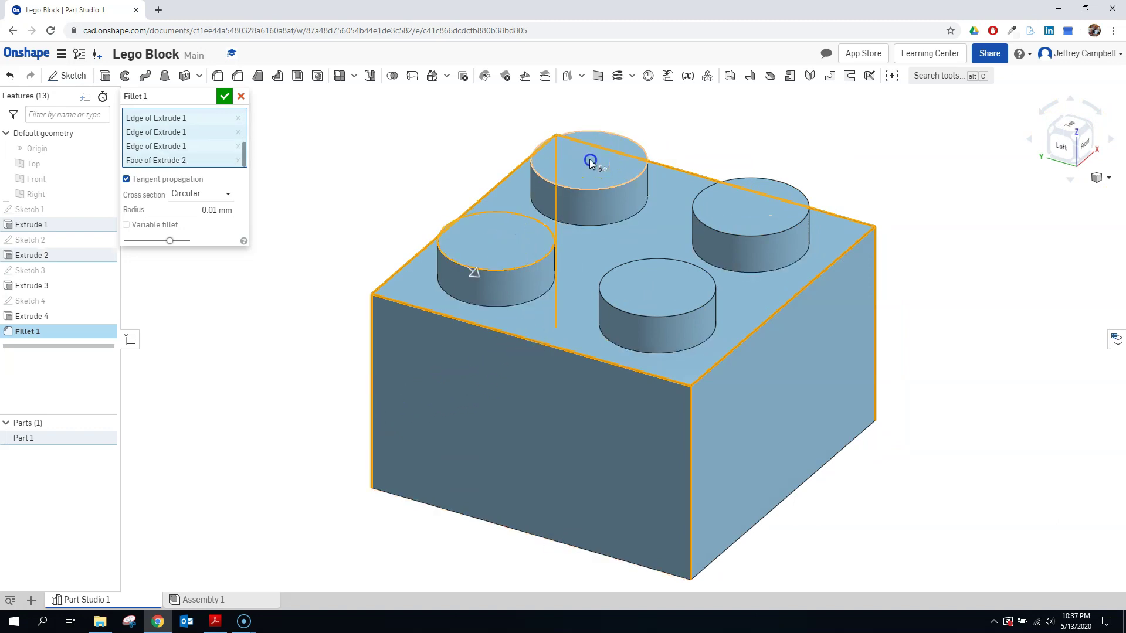
left_click(750, 207)
left_click(661, 284)
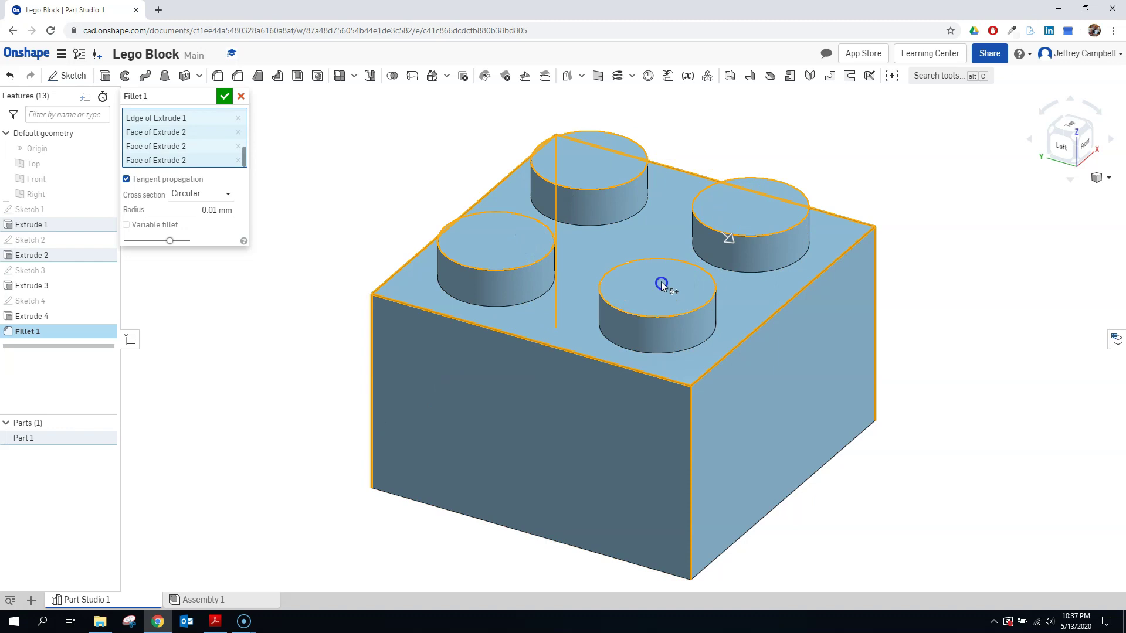
left_click(215, 622)
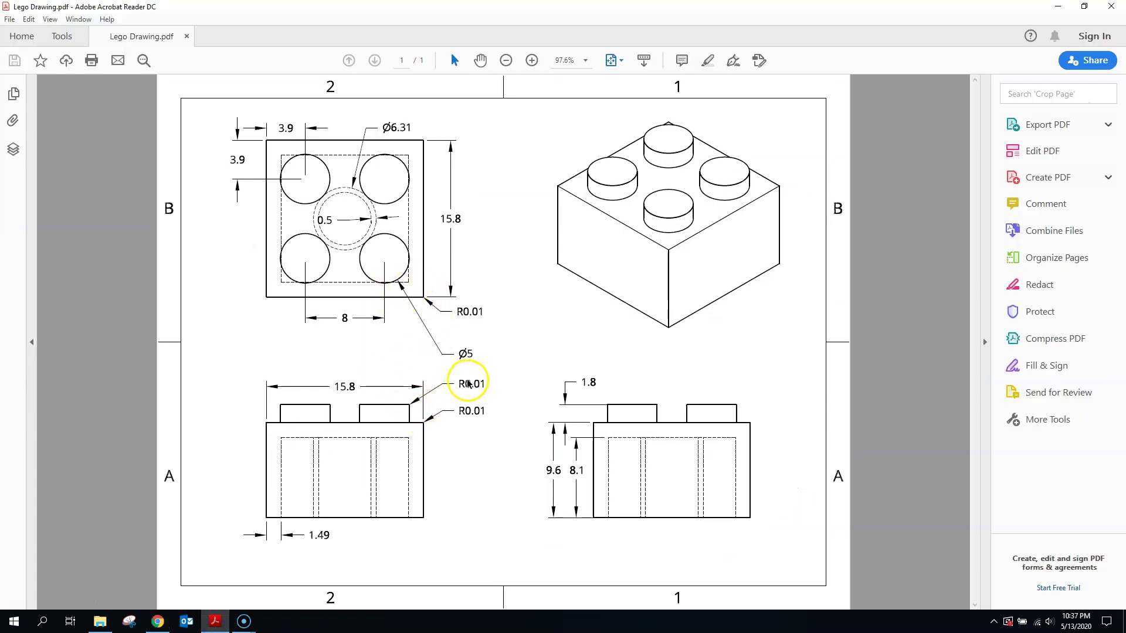
left_click(157, 623)
left_click(224, 97)
Inspect the fillet at the block's upper corner up close and return to the isometric view of the whole block.
left_click(1089, 129)
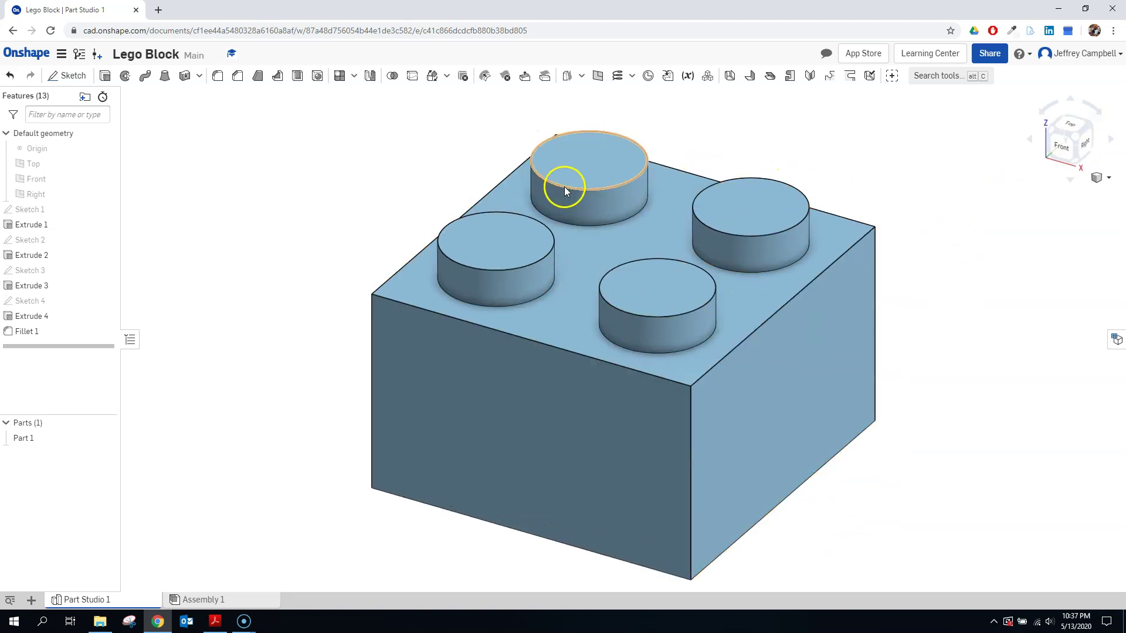
scroll(376, 294, "up", 3)
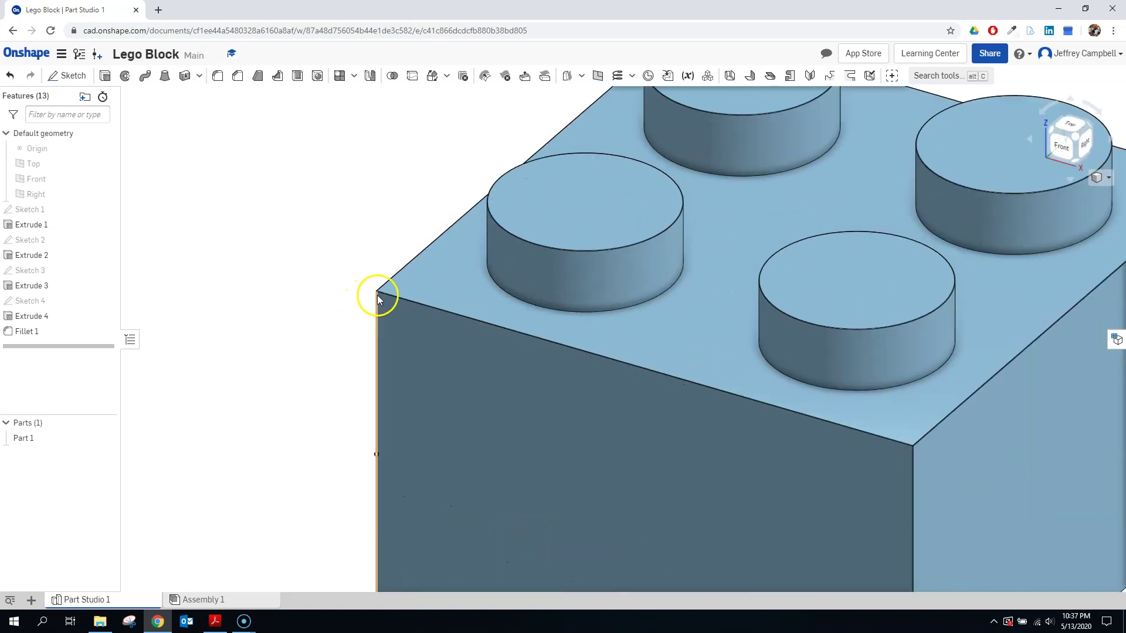
scroll(378, 295, "up", 5)
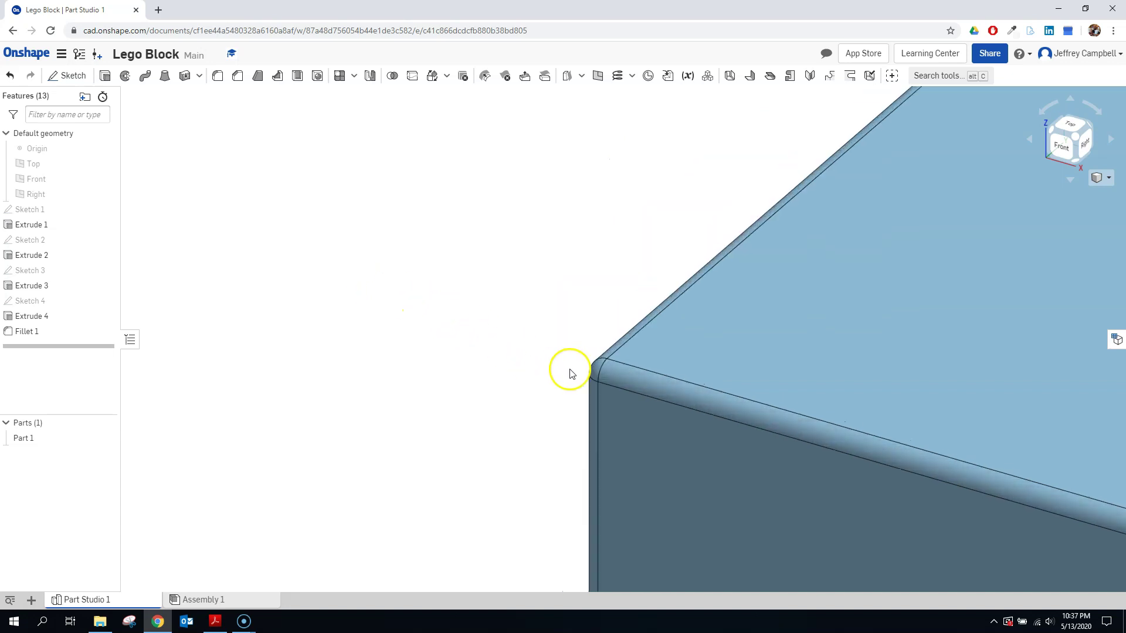
left_click(1078, 144)
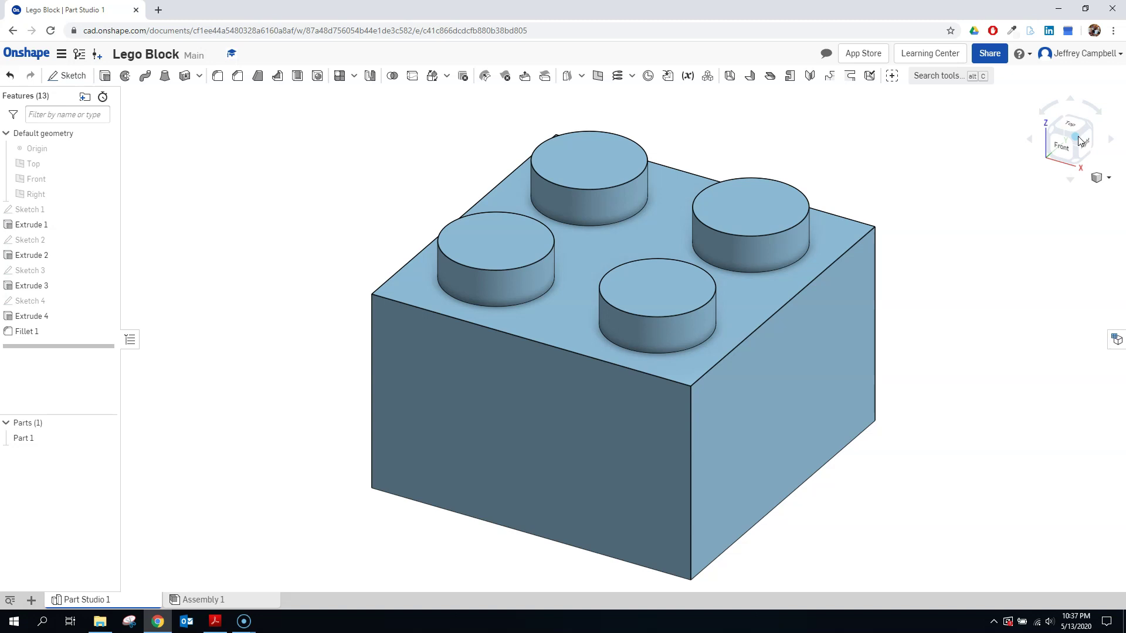
left_click(1083, 131)
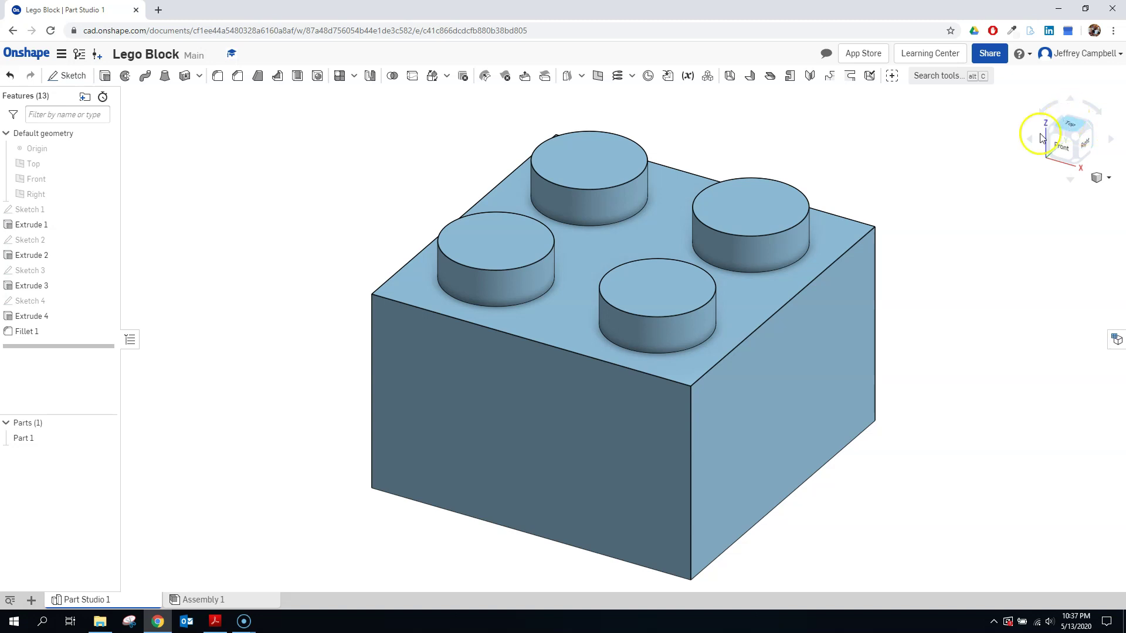